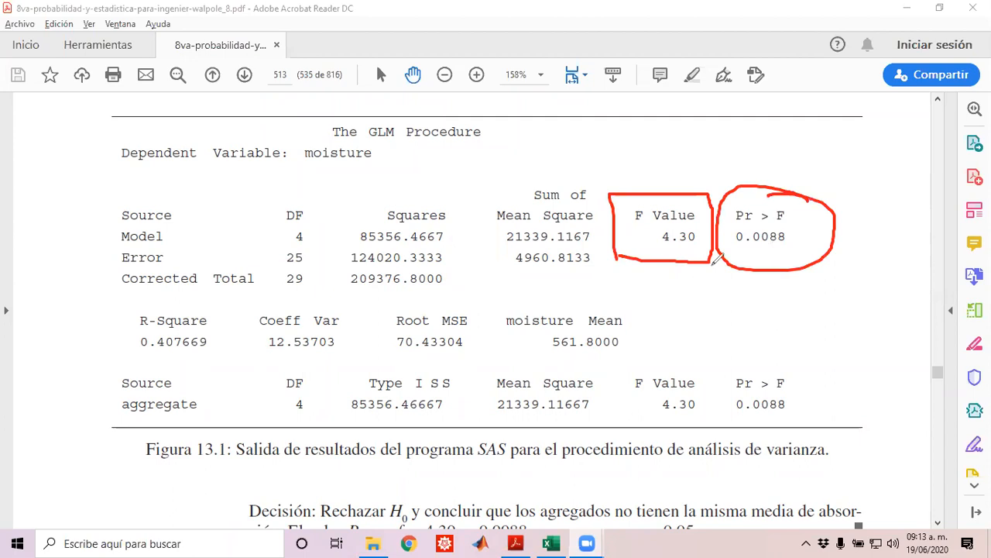
Step: Handwrite "Fcrit" with an empty oval beneath it beside Pr > F, and the inequality "F < Fcrit" below the boxed F value
mouse_move(865, 195)
mouse_down()
mouse_move(849, 197)
mouse_move(850, 212)
mouse_move(864, 203)
mouse_move(892, 219)
mouse_move(907, 202)
mouse_move(908, 220)
mouse_move(910, 198)
mouse_move(920, 219)
mouse_move(929, 199)
mouse_up()
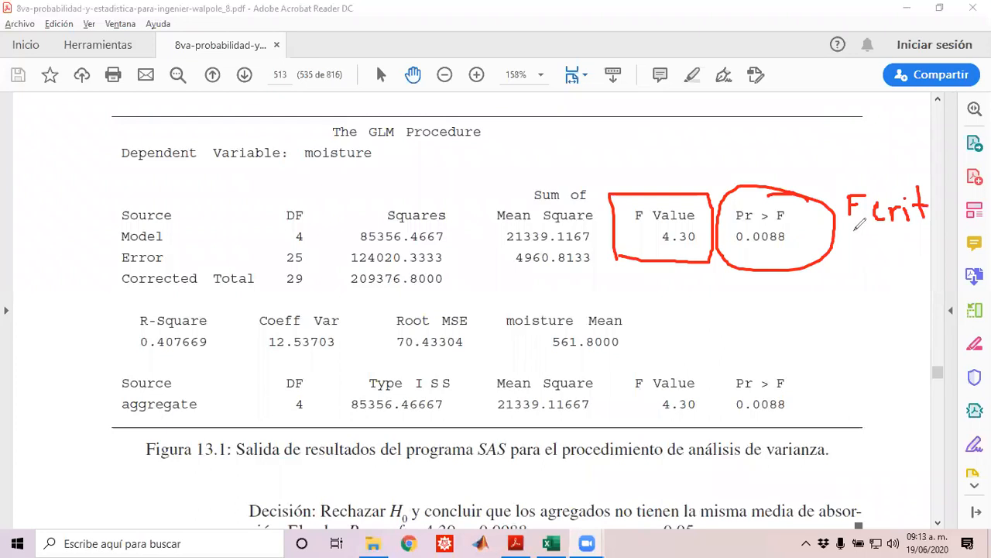
mouse_move(911, 231)
mouse_down()
mouse_move(851, 237)
mouse_move(913, 267)
mouse_move(888, 233)
mouse_up()
mouse_move(766, 291)
mouse_down()
mouse_move(791, 285)
mouse_move(776, 312)
mouse_move(792, 301)
mouse_move(805, 312)
mouse_move(824, 299)
mouse_move(832, 310)
mouse_up()
mouse_move(841, 278)
mouse_down()
mouse_move(843, 313)
mouse_move(850, 291)
mouse_up()
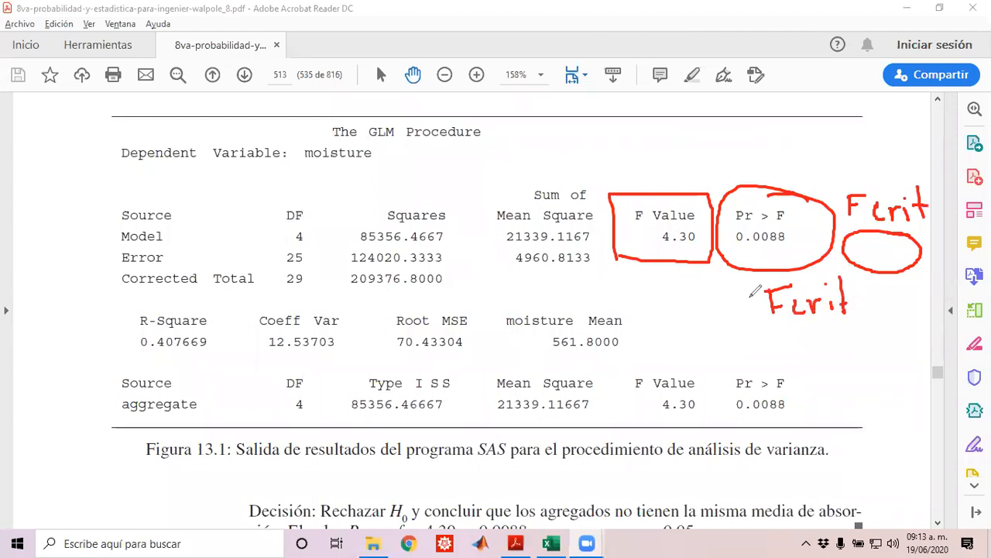
mouse_move(761, 291)
mouse_down()
mouse_move(735, 305)
mouse_move(751, 314)
mouse_up()
mouse_move(694, 292)
mouse_down()
mouse_move(714, 292)
mouse_move(698, 321)
mouse_move(712, 305)
mouse_up()
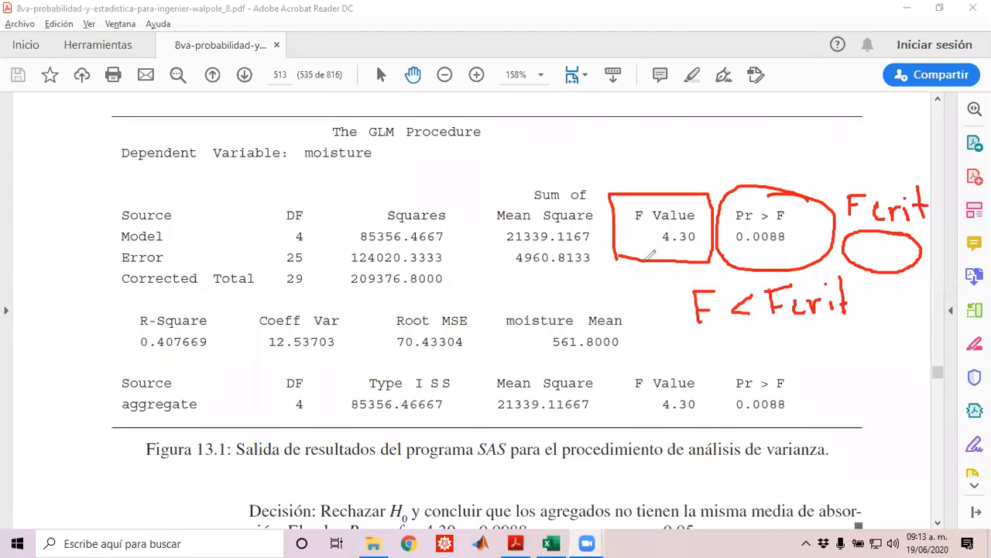
Step: Circle the DF, Squares and Mean Square values, mark H0 accepted for F < Fcrit and rejected for F > Fcrit, and clear the drawings
mouse_move(516, 183)
mouse_down()
mouse_move(304, 203)
mouse_move(581, 304)
mouse_move(358, 192)
mouse_up()
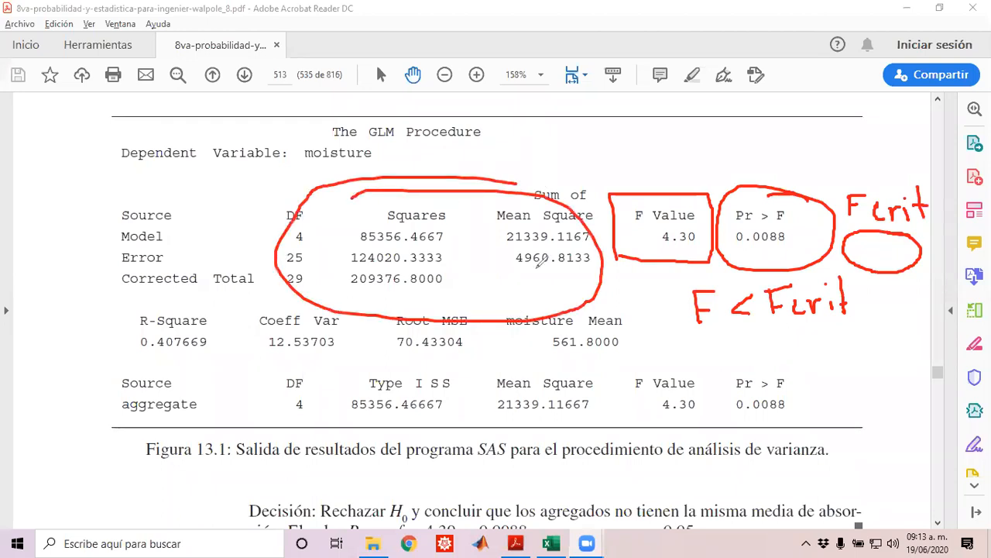
mouse_move(735, 336)
mouse_down()
mouse_move(734, 364)
mouse_move(746, 366)
mouse_move(747, 352)
mouse_move(762, 360)
mouse_move(803, 336)
mouse_up()
mouse_move(815, 385)
mouse_down()
mouse_move(816, 415)
mouse_move(835, 382)
mouse_up()
mouse_move(817, 400)
mouse_down()
mouse_move(830, 399)
mouse_move(832, 420)
mouse_up()
mouse_move(871, 392)
mouse_down()
mouse_move(897, 390)
mouse_move(873, 421)
mouse_move(890, 406)
mouse_move(910, 422)
mouse_move(925, 410)
mouse_move(941, 420)
mouse_move(953, 400)
mouse_up()
mouse_move(738, 397)
mouse_down()
mouse_move(737, 422)
mouse_move(752, 410)
mouse_move(753, 426)
mouse_move(799, 426)
mouse_up()
drag(801, 398, 783, 427)
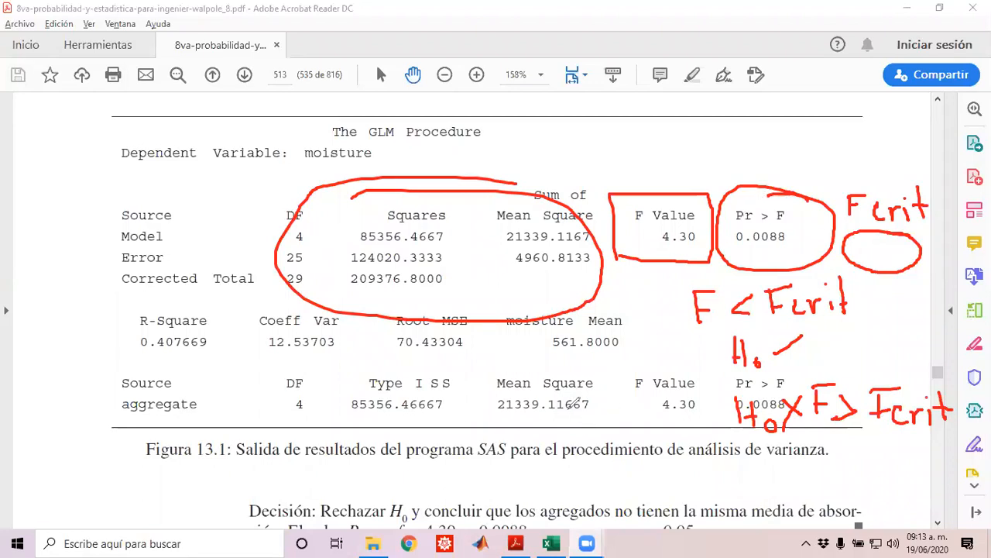
click(672, 101)
Step: Circle the aggregate row's Pr > F value, write "Pr > α" with H0 ticked and "Pr < α" with H0 crossed out, and clear the drawings
drag(743, 359, 809, 354)
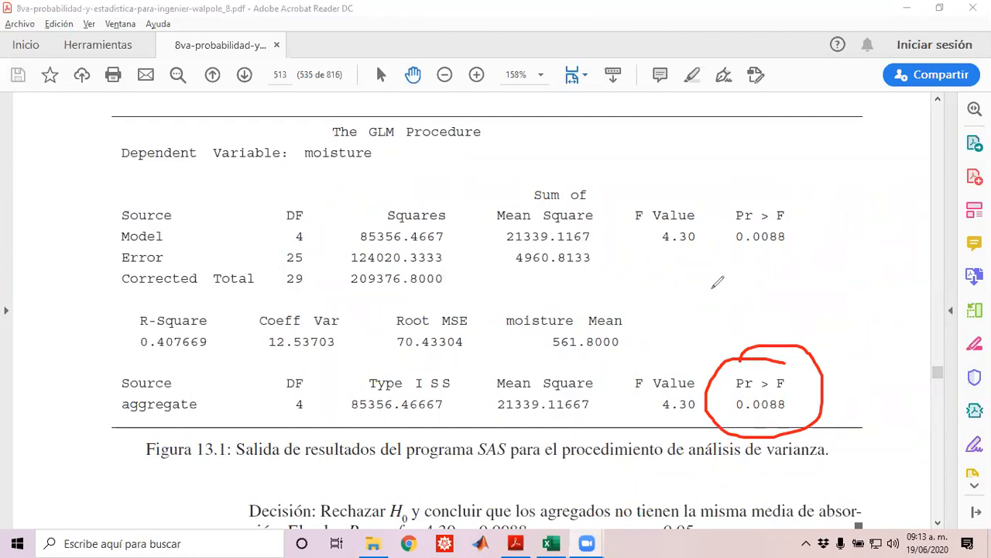
mouse_move(749, 280)
mouse_down()
mouse_move(749, 299)
mouse_move(756, 277)
mouse_move(775, 287)
mouse_move(797, 277)
mouse_move(787, 294)
mouse_up()
mouse_move(850, 272)
mouse_down()
mouse_move(829, 292)
mouse_move(857, 295)
mouse_up()
mouse_move(894, 261)
mouse_down()
mouse_move(902, 280)
mouse_move(918, 277)
mouse_move(917, 267)
mouse_up()
mouse_move(940, 267)
mouse_down()
mouse_move(931, 279)
mouse_move(942, 268)
mouse_up()
mouse_move(759, 314)
mouse_down()
mouse_move(759, 335)
mouse_move(770, 310)
mouse_move(764, 324)
mouse_up()
mouse_move(784, 324)
mouse_down()
mouse_move(786, 335)
mouse_move(798, 323)
mouse_move(869, 336)
mouse_up()
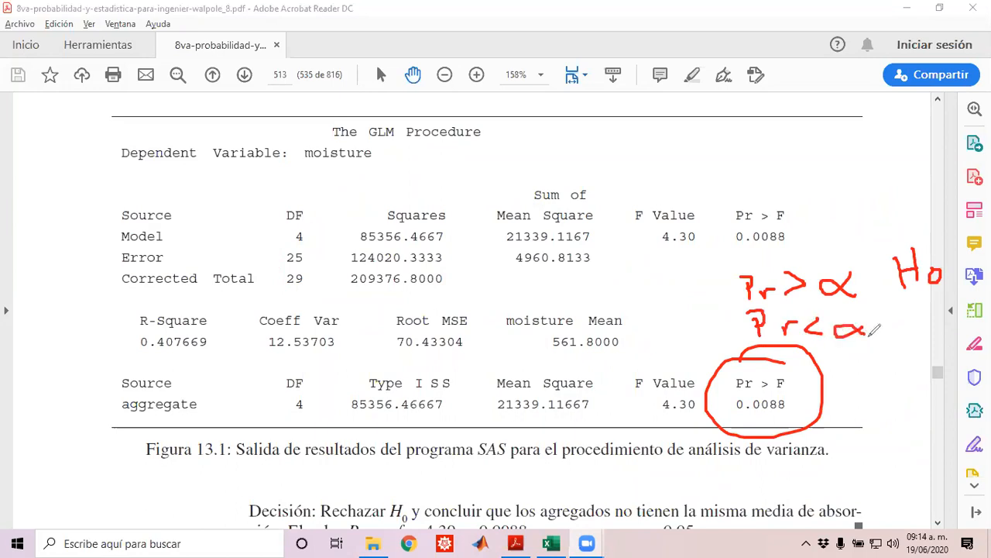
drag(950, 249, 979, 225)
click(904, 309)
drag(906, 311, 907, 334)
mouse_move(924, 309)
mouse_down()
mouse_move(924, 334)
mouse_move(924, 320)
mouse_move(962, 333)
mouse_up()
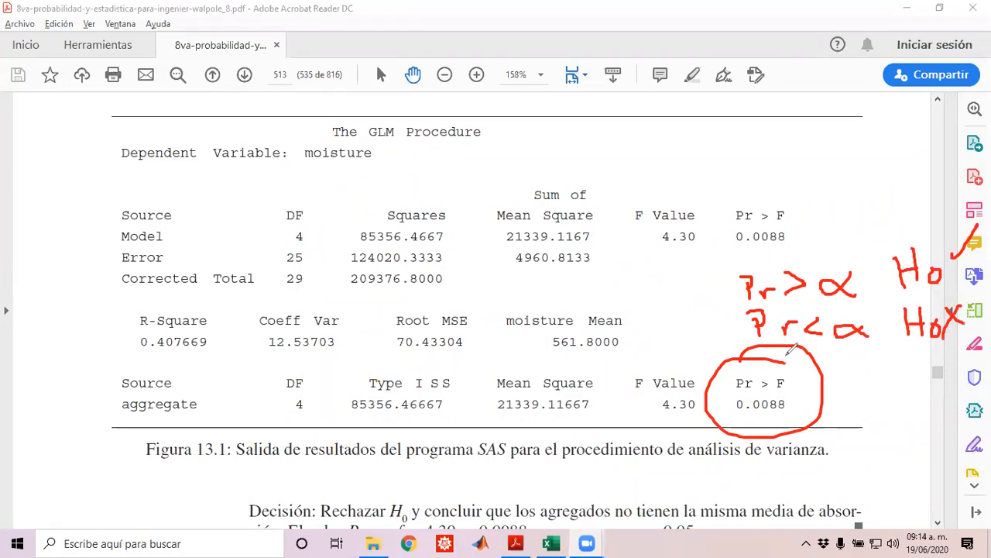
click(697, 116)
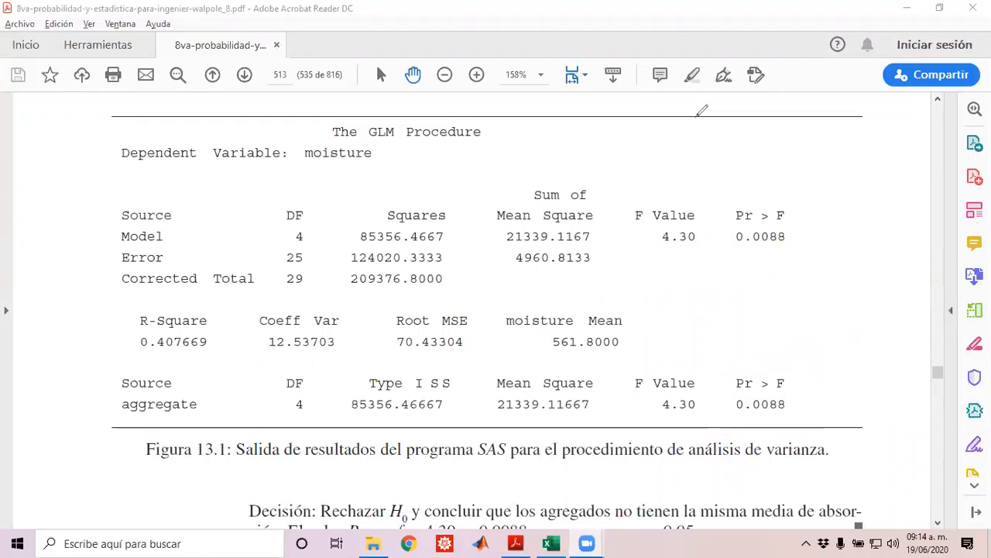
Step: Examine the decision text under Figure 13.1, the moisture box plots, and the MINITAB one-way ANOVA output in Figure 13.3
scroll(618, 293, down, 6)
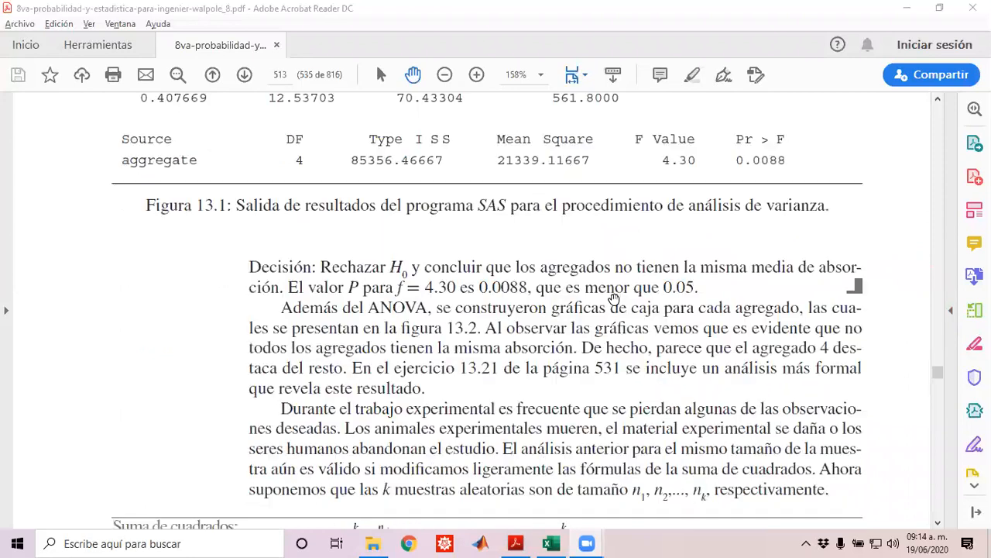
scroll(605, 275, up, 3)
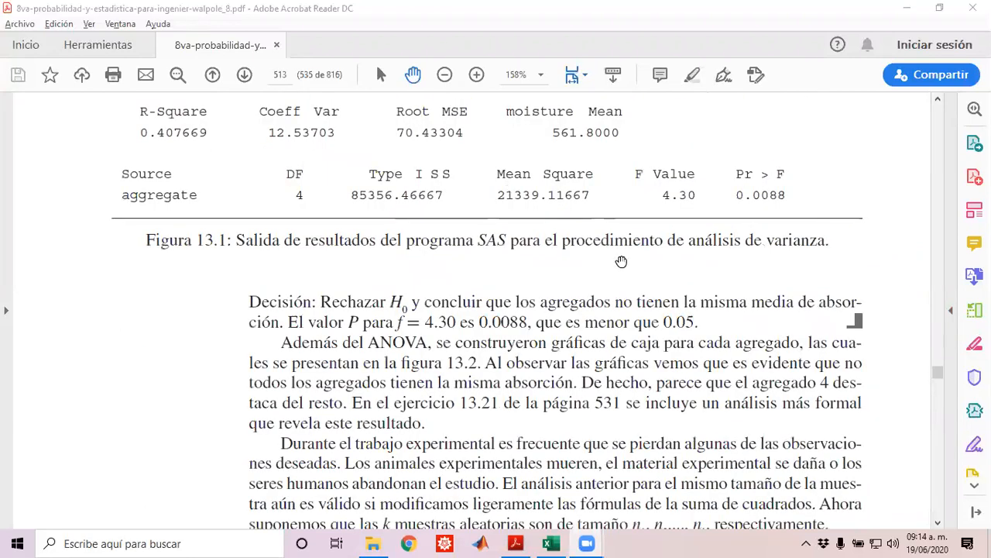
scroll(615, 267, down, 5)
scroll(615, 268, down, 10)
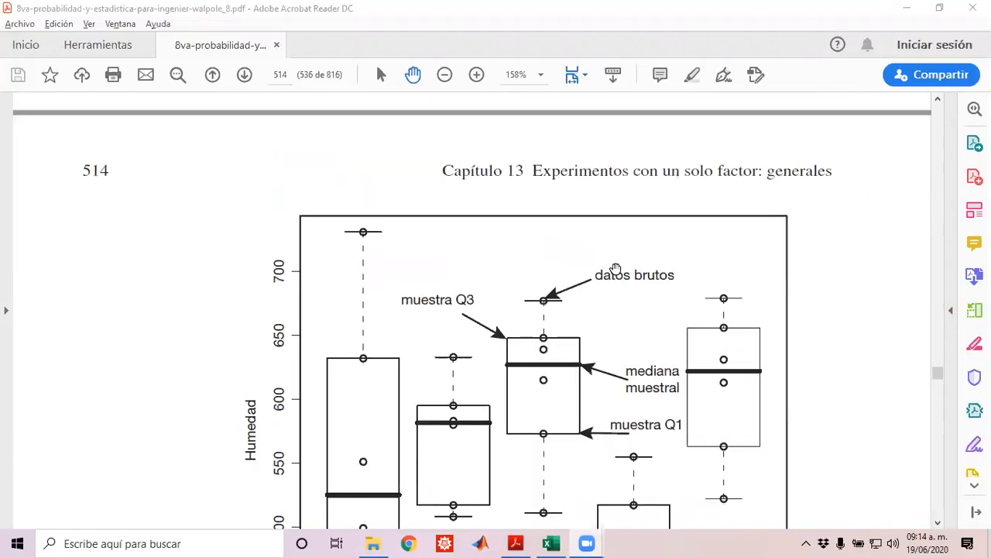
scroll(586, 276, down, 11)
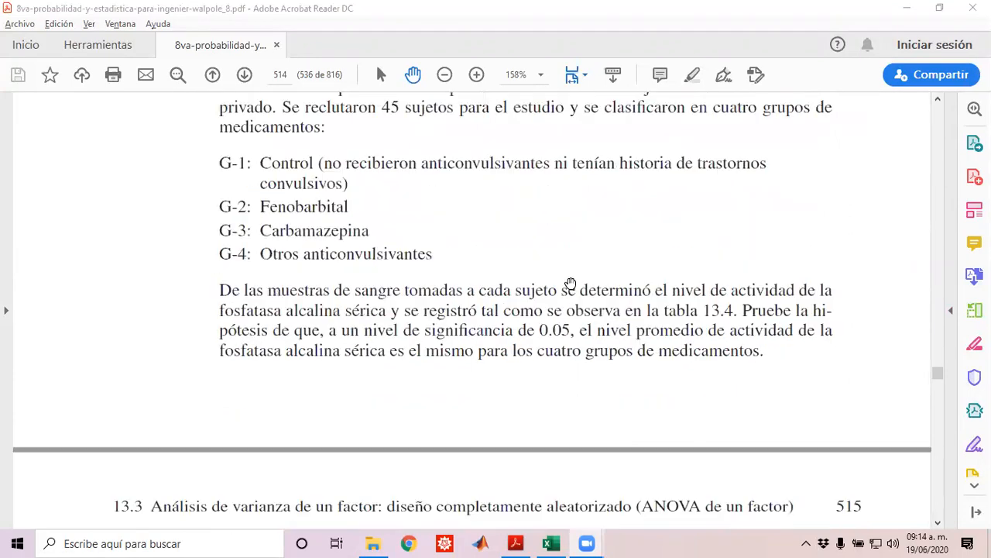
scroll(568, 281, down, 15)
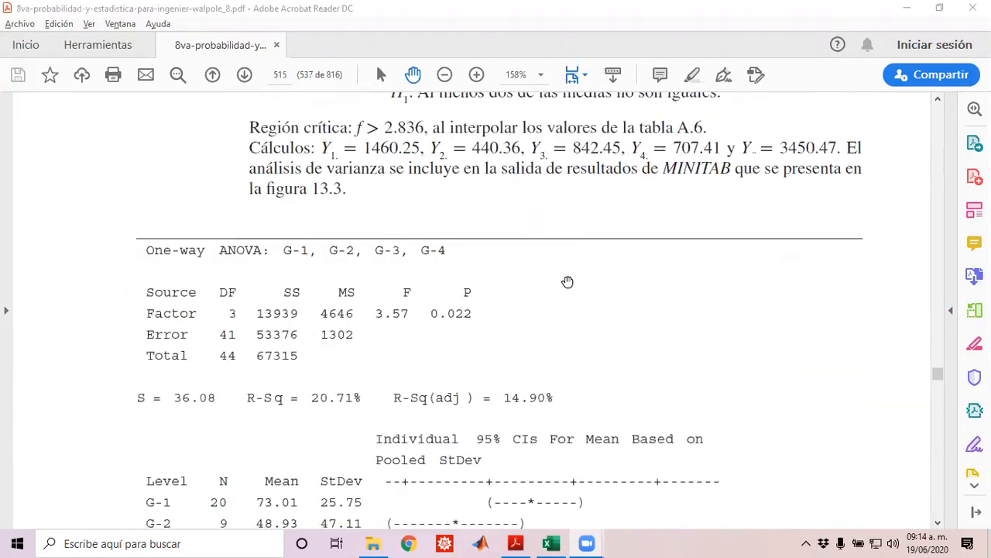
scroll(567, 285, up, 5)
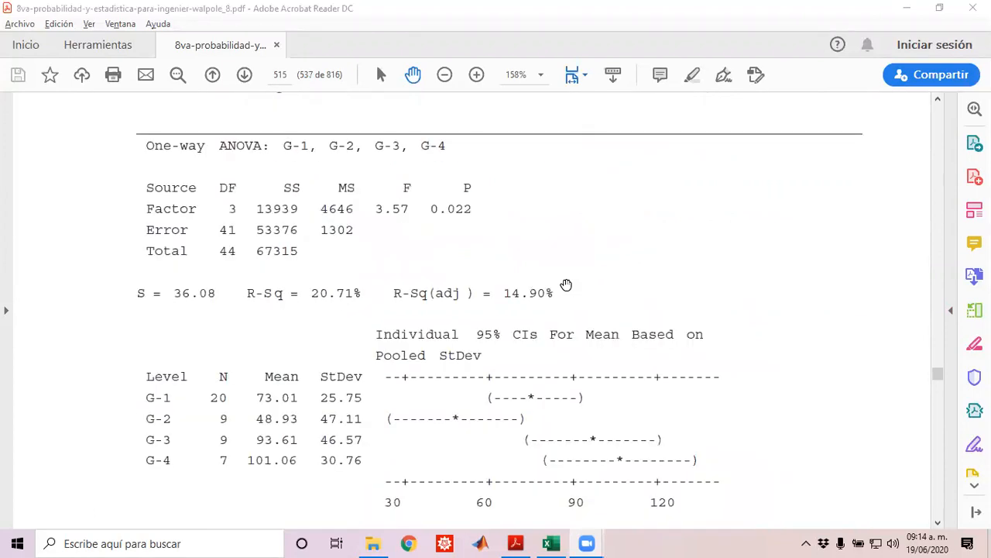
scroll(675, 287, down, 1)
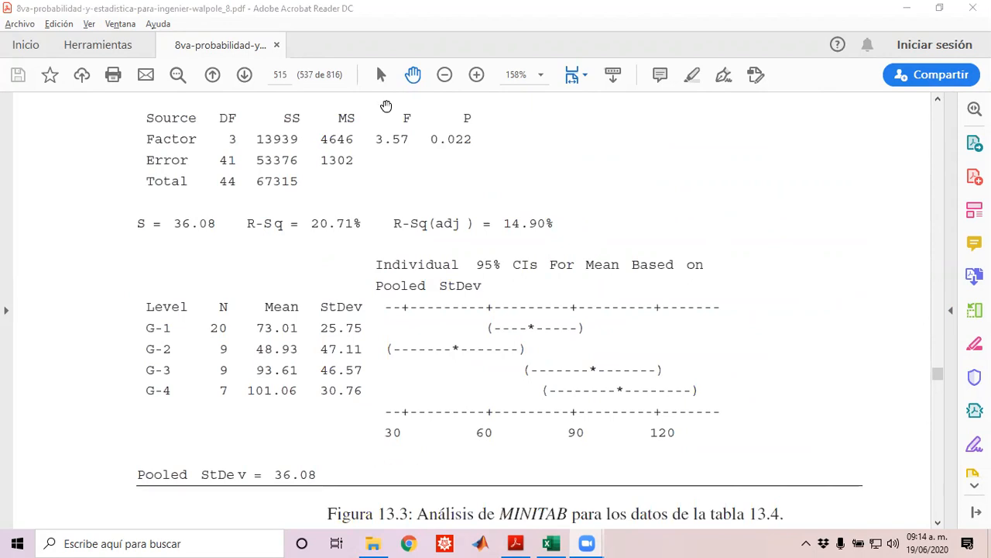
Step: Mark the means of the G-1 to G-4 intervals in Figure 13.3 and extend the G-3 and G-4 means with dotted vertical lines
drag(531, 313, 531, 339)
drag(456, 341, 456, 357)
mouse_move(594, 361)
mouse_down()
mouse_move(594, 380)
mouse_move(619, 397)
mouse_up()
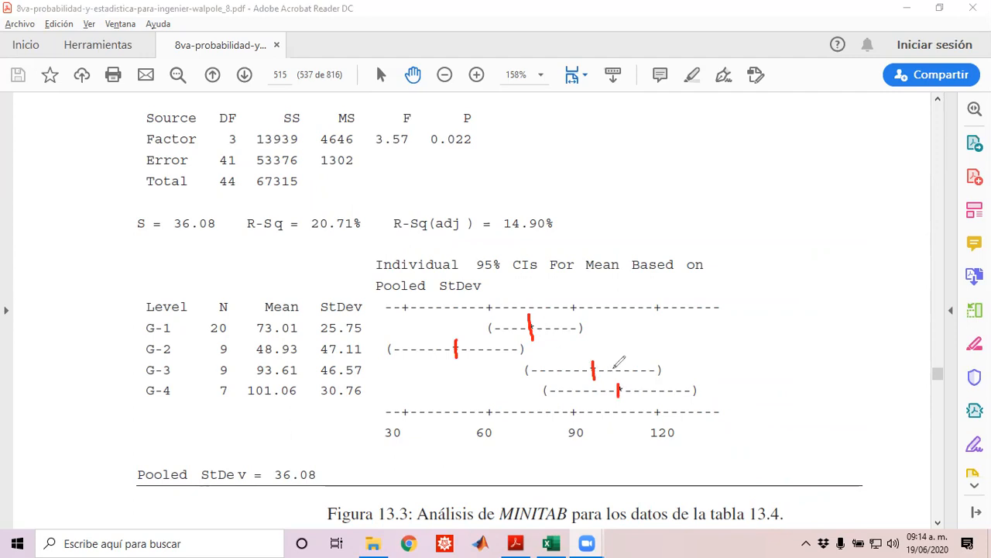
click(594, 391)
click(594, 403)
click(619, 371)
click(618, 352)
click(619, 325)
mouse_move(577, 310)
mouse_down()
mouse_move(487, 306)
mouse_move(531, 333)
mouse_move(567, 304)
mouse_move(594, 309)
mouse_up()
Step: Extend the G-2 and G-1 means with dashed lines, circle the G-1 and G-2 confidence intervals, and clear the drawings
drag(457, 364, 458, 380)
drag(457, 399, 452, 441)
drag(454, 303, 454, 294)
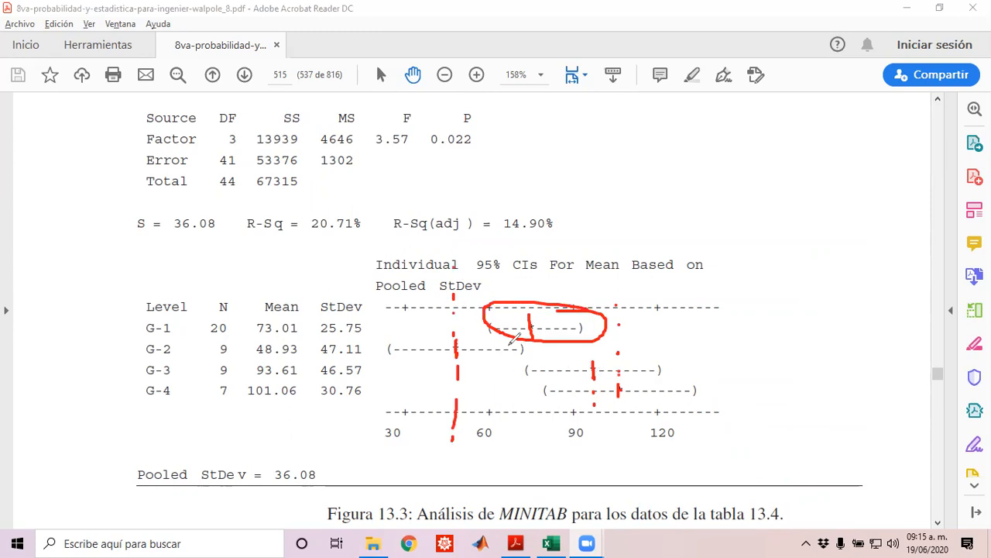
mouse_move(524, 366)
mouse_down()
mouse_move(525, 376)
mouse_move(535, 364)
mouse_move(536, 385)
mouse_up()
mouse_move(448, 313)
mouse_down()
mouse_move(434, 403)
mouse_move(465, 329)
mouse_move(464, 339)
mouse_up()
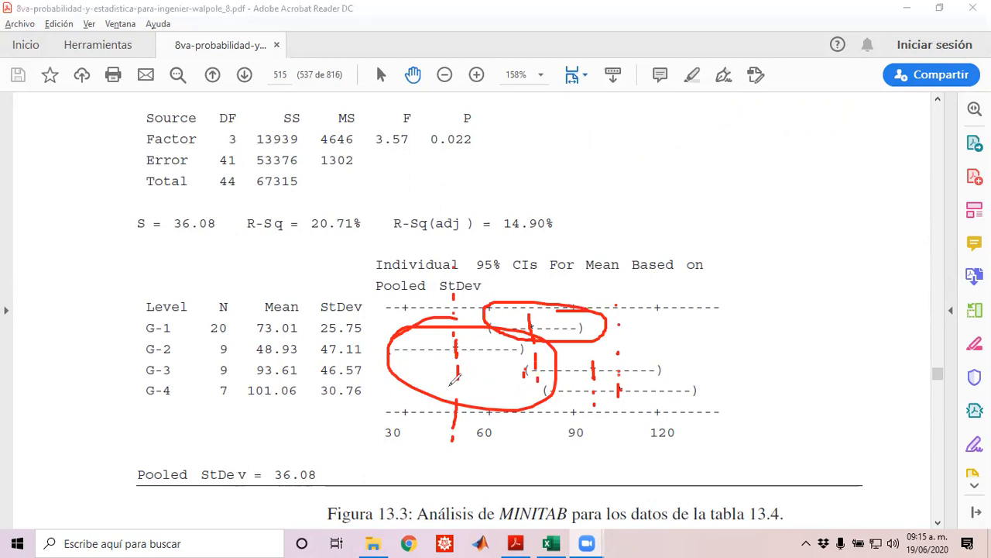
click(760, 119)
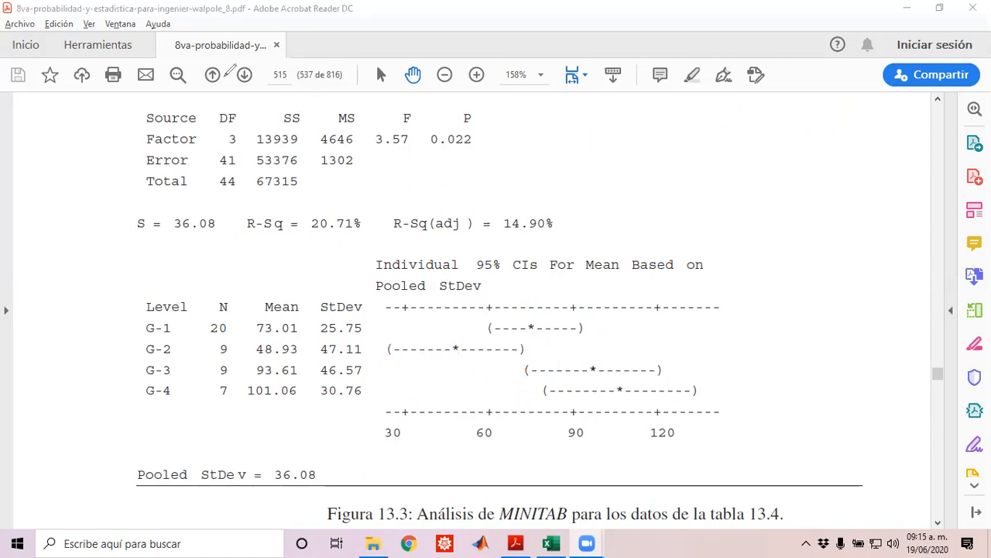
Step: Go to the exercises on page 518 and read exercise 13.2 together with its Tabletas data table
scroll(604, 248, down, 15)
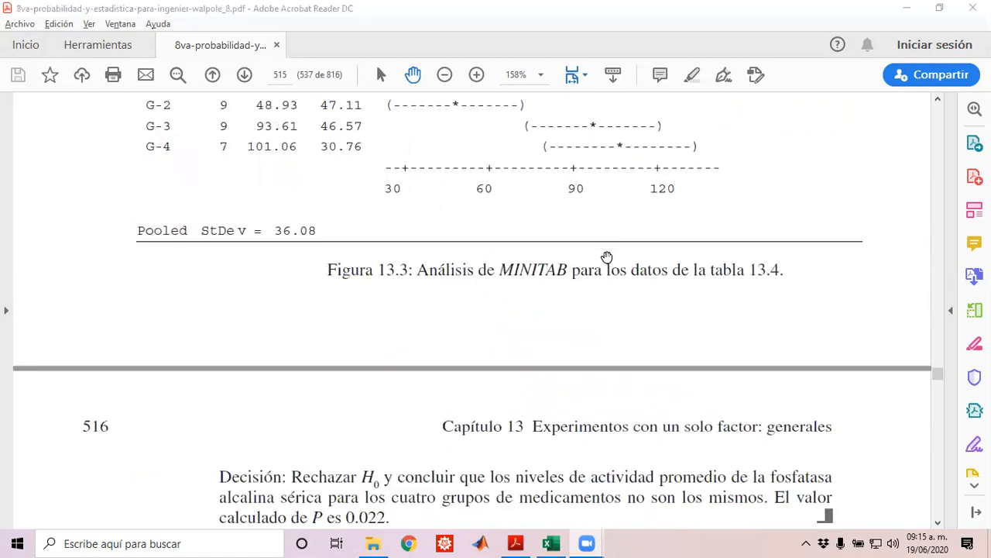
scroll(604, 259, down, 15)
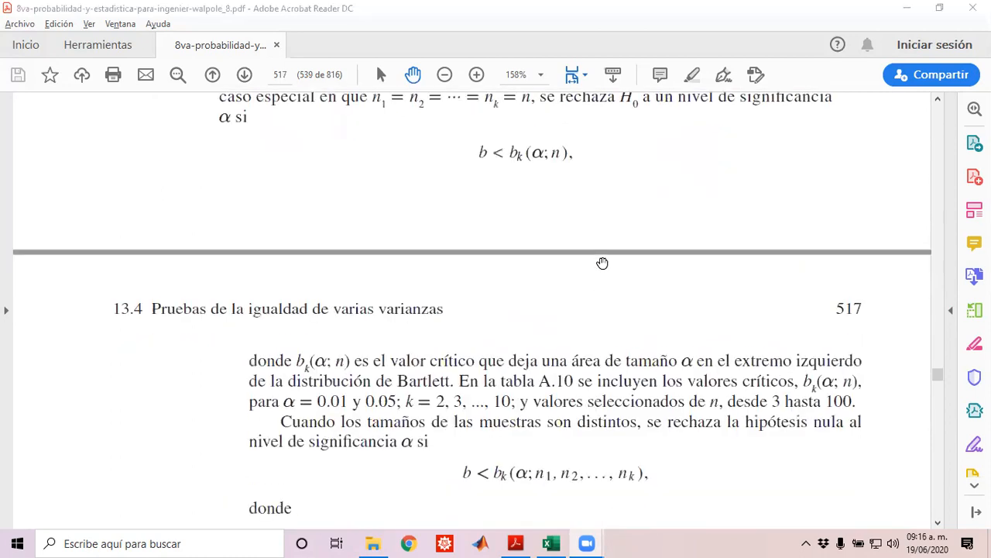
scroll(593, 287, down, 12)
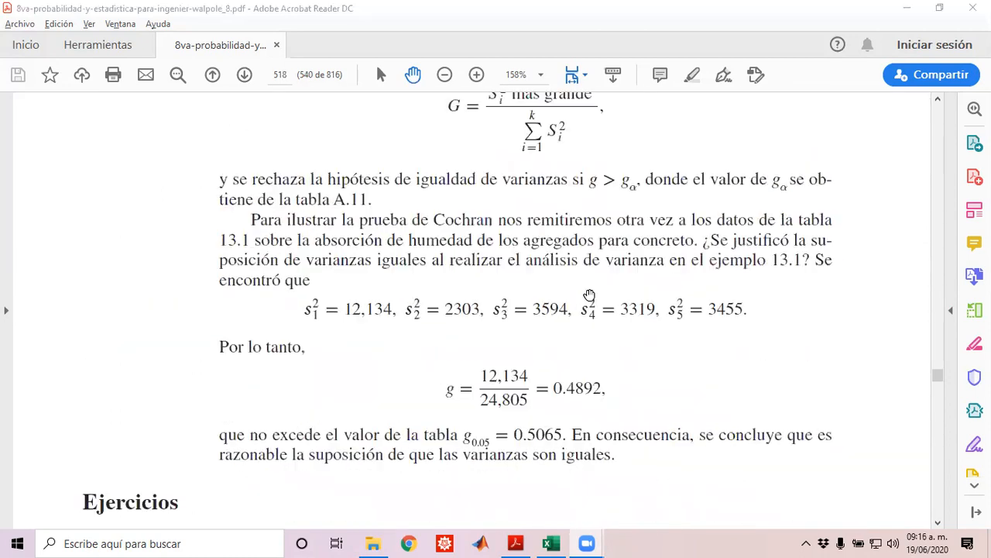
scroll(589, 295, down, 3)
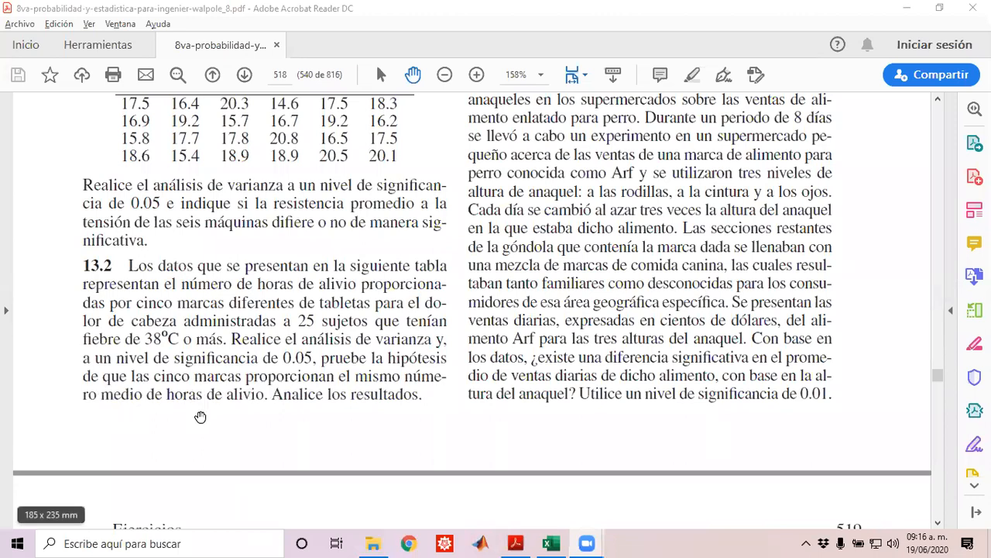
scroll(728, 391, up, 6)
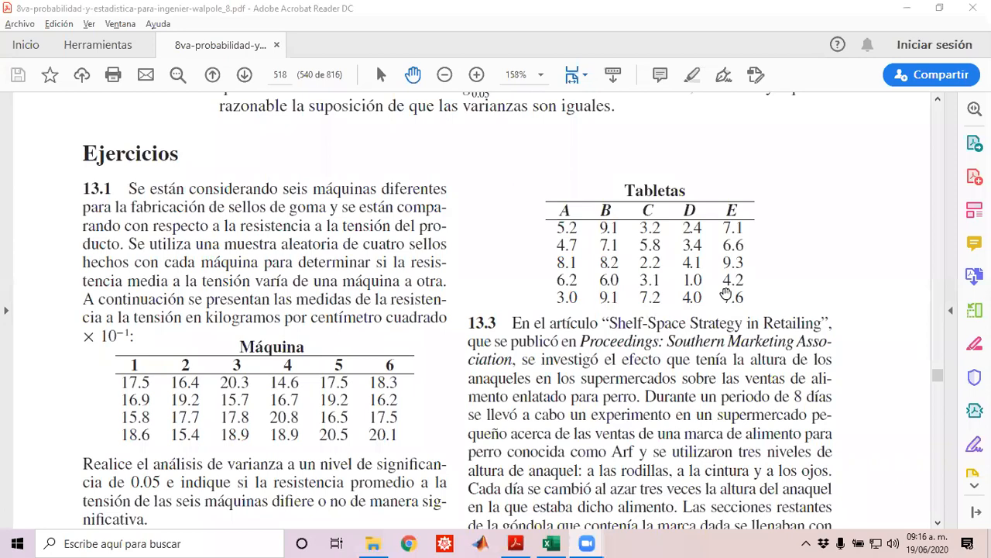
Step: Switch to Excel and review the tablet data in A3:E7 of sheet 13.2
click(552, 543)
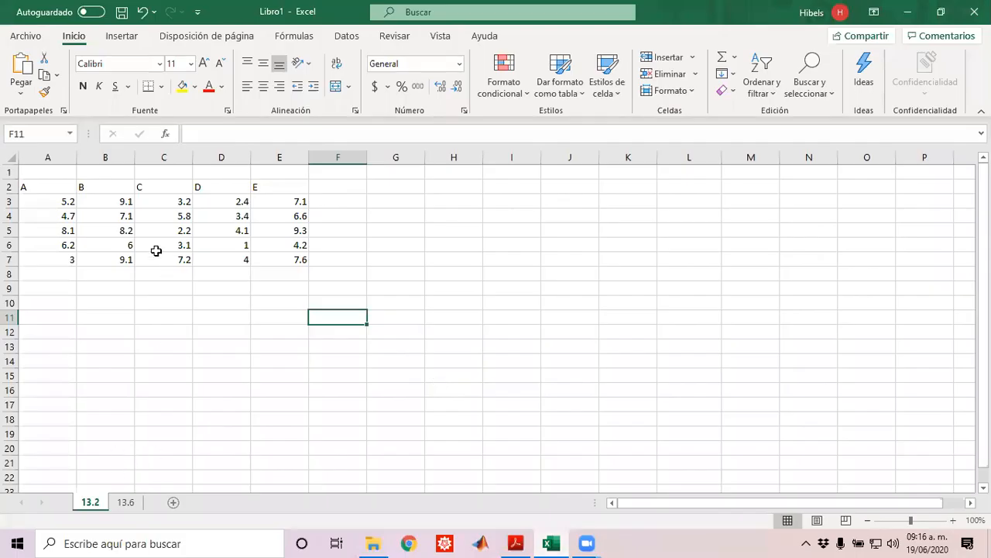
drag(56, 197, 302, 258)
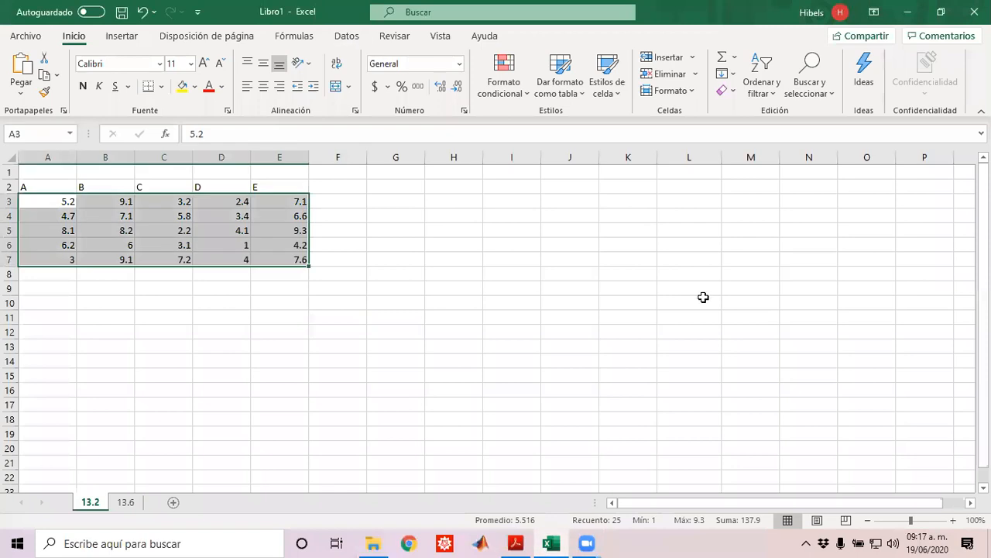
click(430, 228)
Step: Start the "Análisis de varianza de un factor" function from the data analysis tools
click(346, 36)
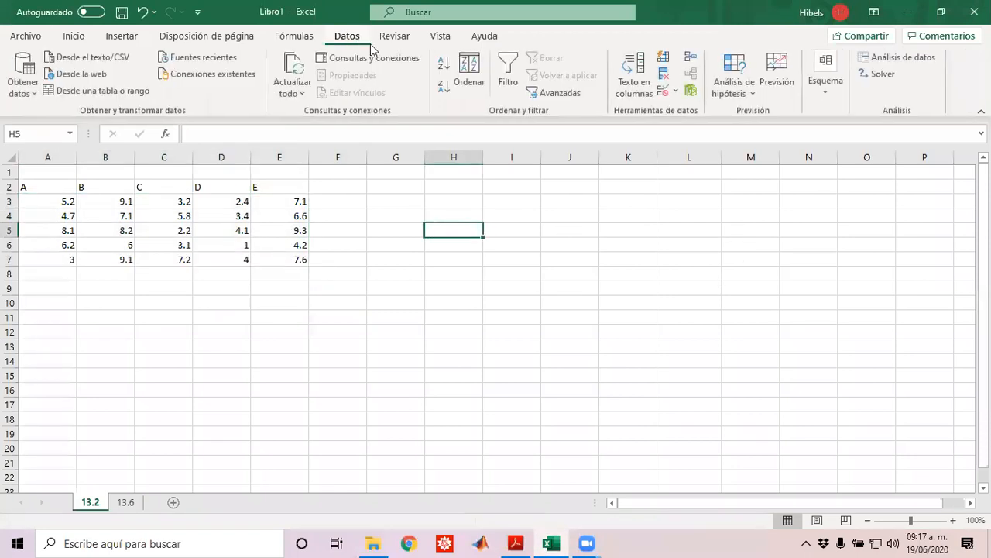
click(910, 58)
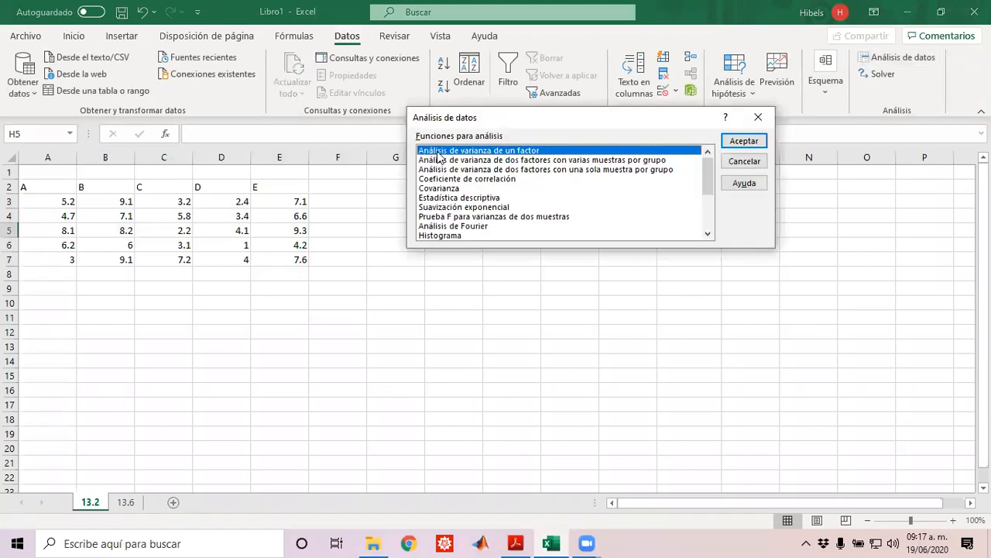
click(543, 161)
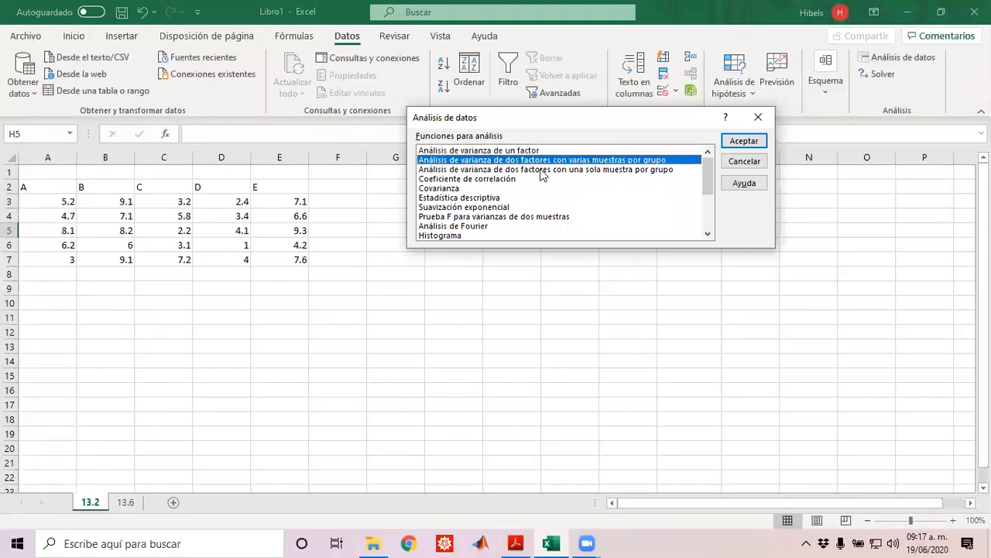
click(539, 170)
click(532, 160)
click(527, 169)
click(512, 151)
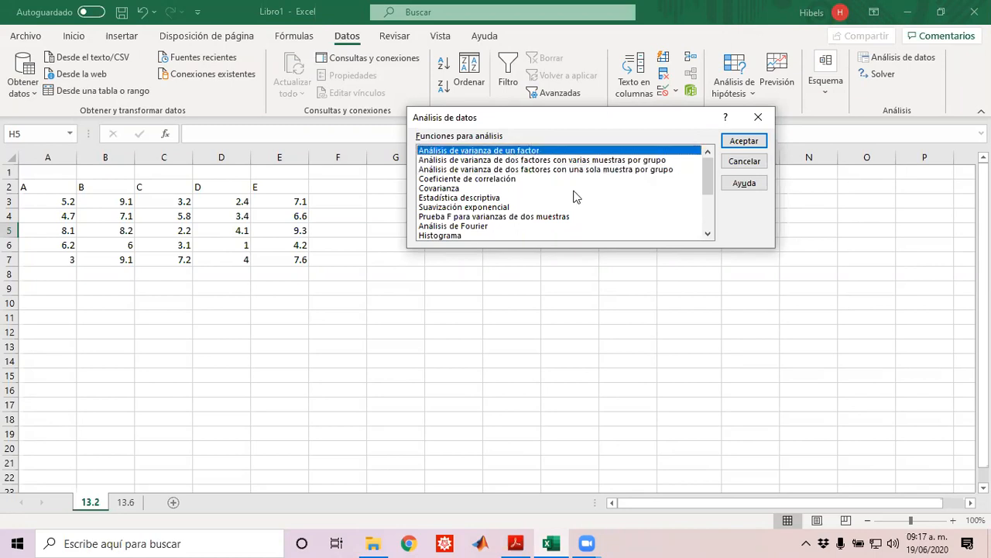
click(744, 141)
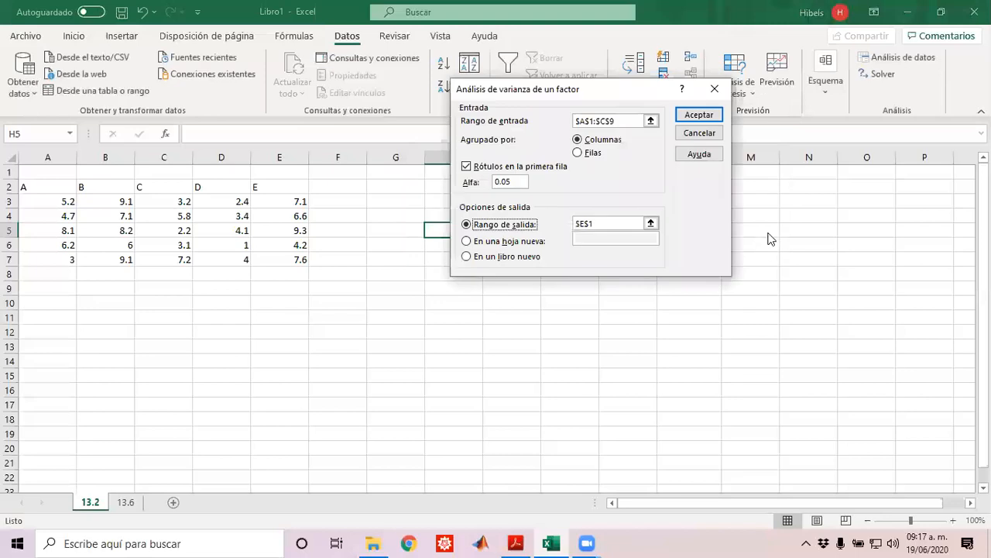
Step: Replace the ANOVA input range with $A$2:$E$7, covering the tablet labels and their data
drag(617, 121, 576, 121)
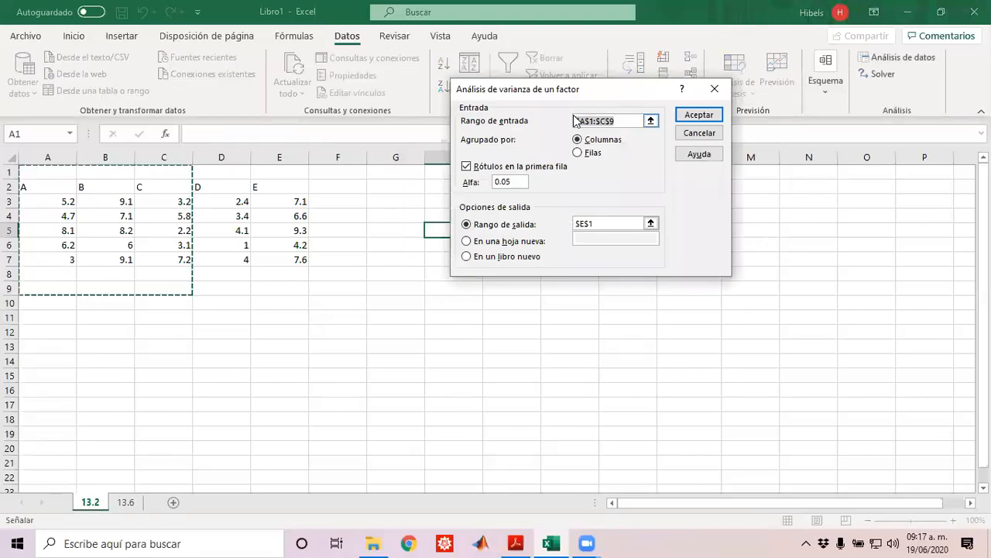
key(Delete)
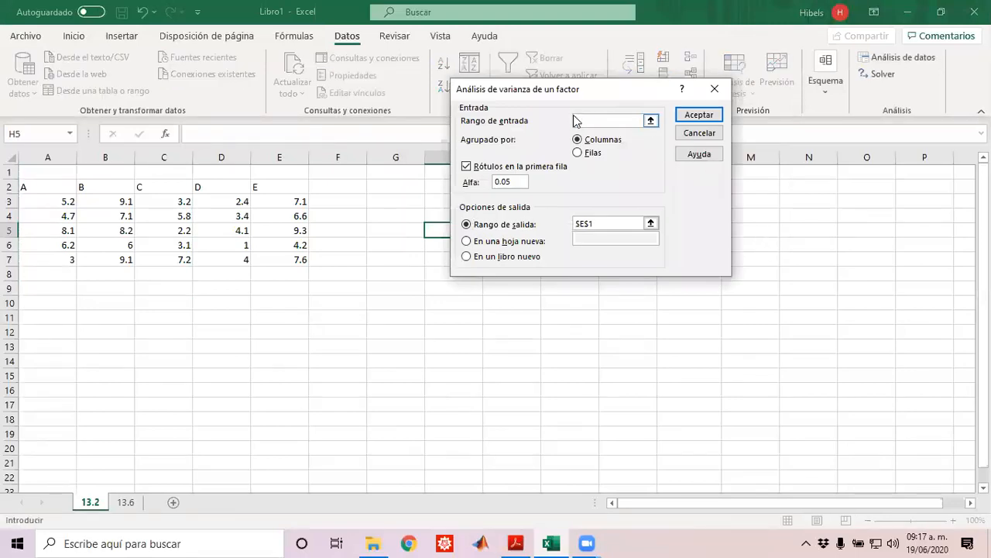
click(650, 121)
drag(41, 186, 97, 193)
drag(265, 216, 287, 258)
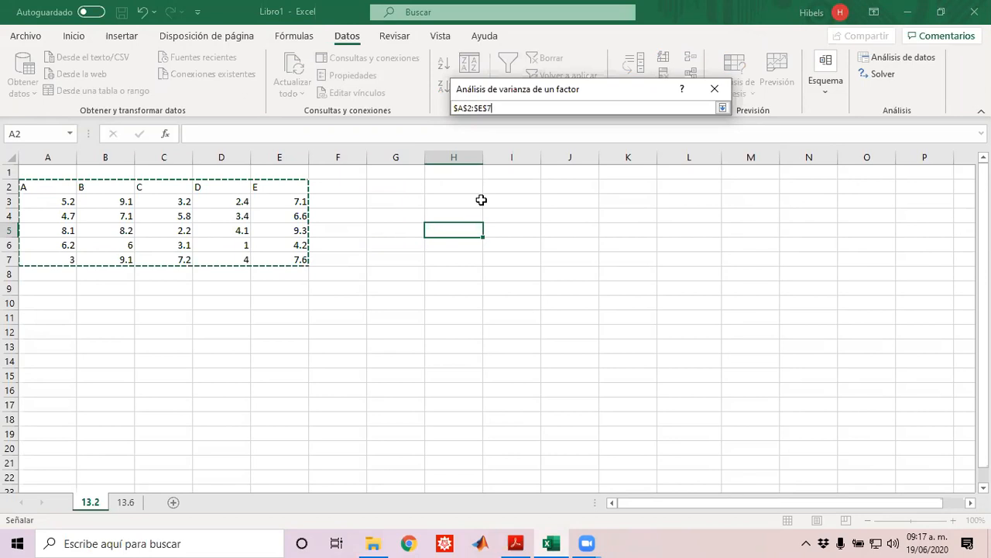
click(43, 186)
drag(268, 359, 266, 387)
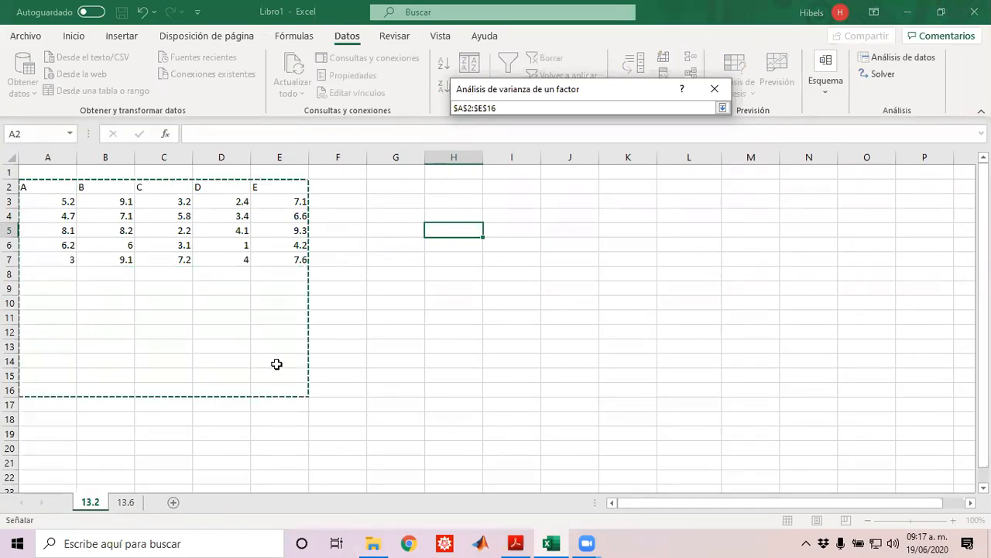
click(383, 336)
Step: Reselect $A$2:$E$7 as the input range and return to the full ANOVA dialog
drag(39, 185, 296, 260)
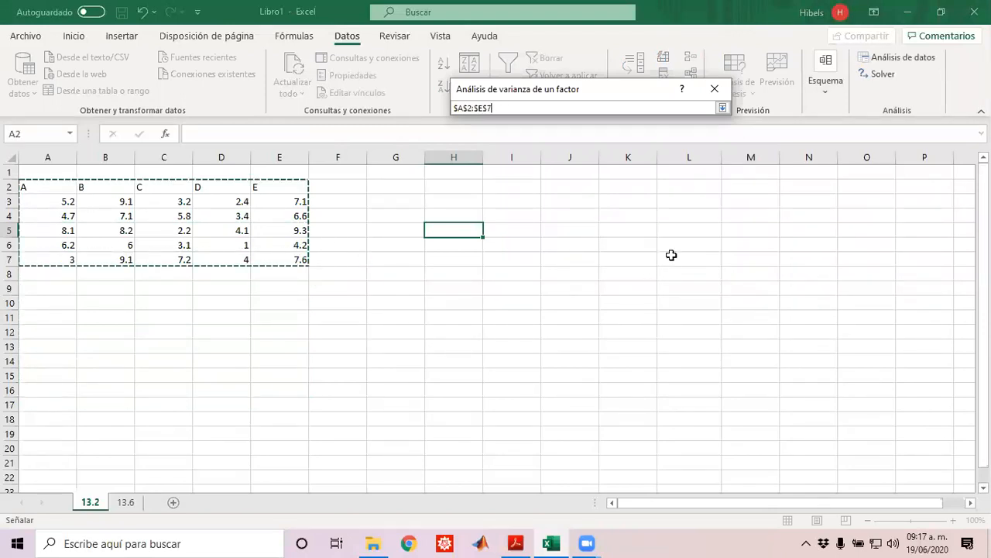
click(722, 109)
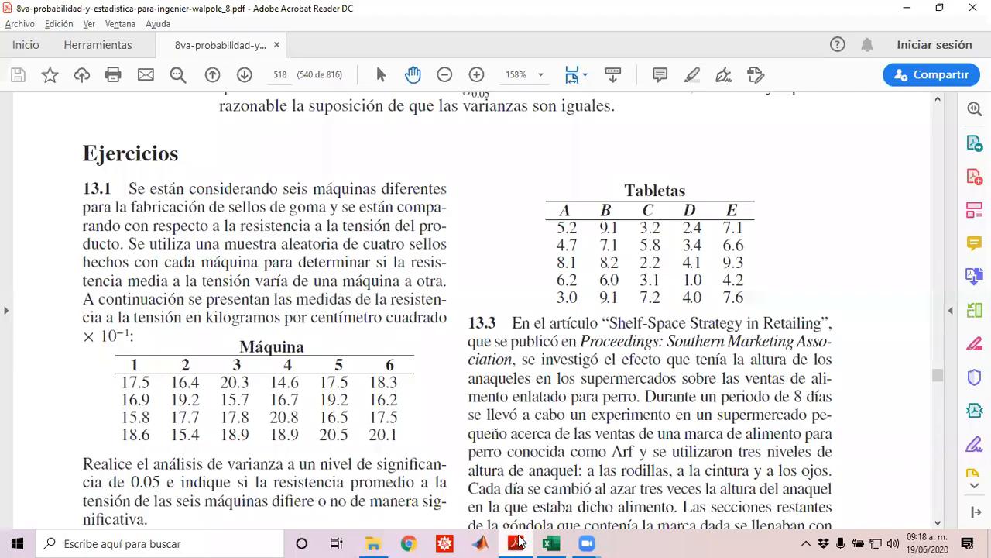
Step: Check the significance level requested by exercise 13.2 in the textbook PDF and return to Excel
click(515, 543)
scroll(376, 405, down, 3)
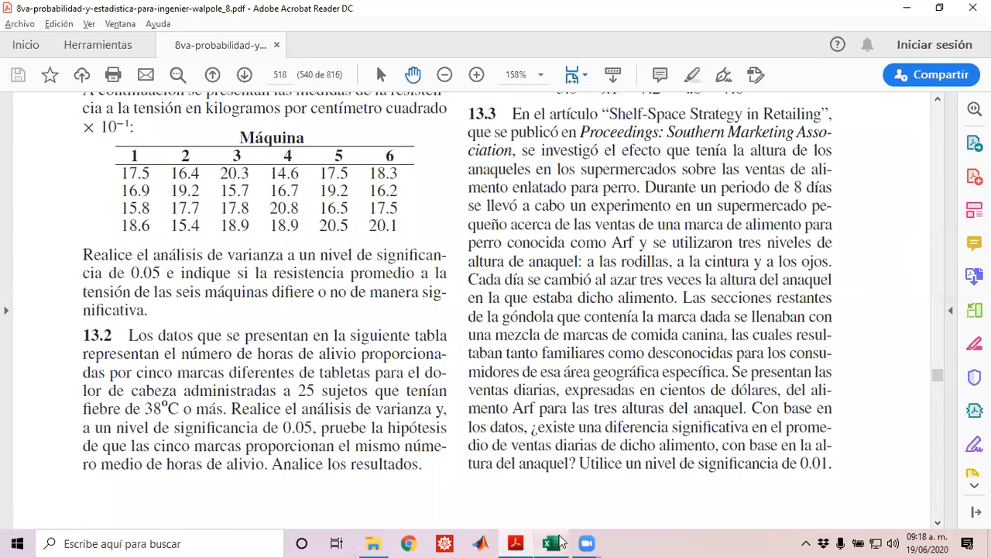
click(562, 542)
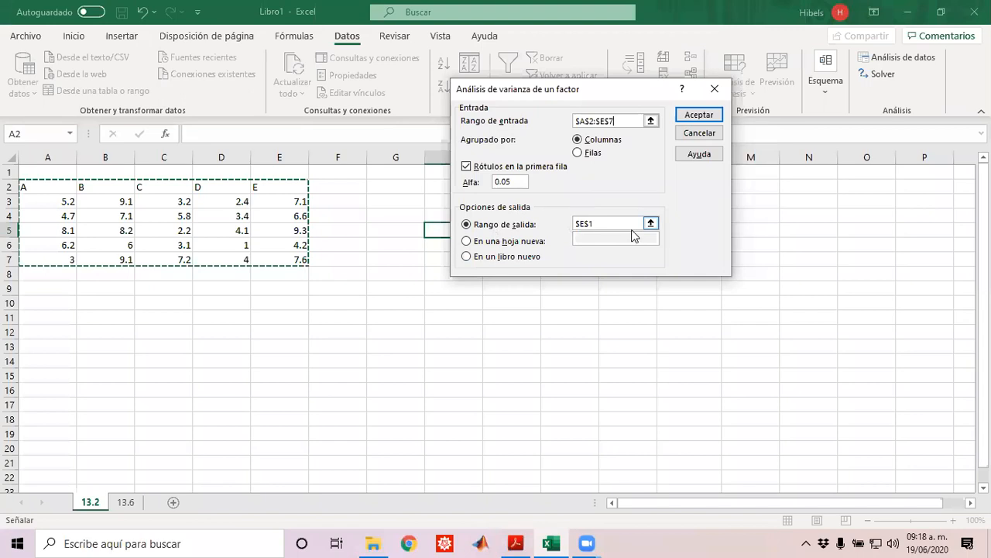
Step: Set the output range to $G$1 and run the one-factor analysis of variance
drag(619, 224, 564, 225)
key(BackSpace)
click(650, 224)
click(396, 172)
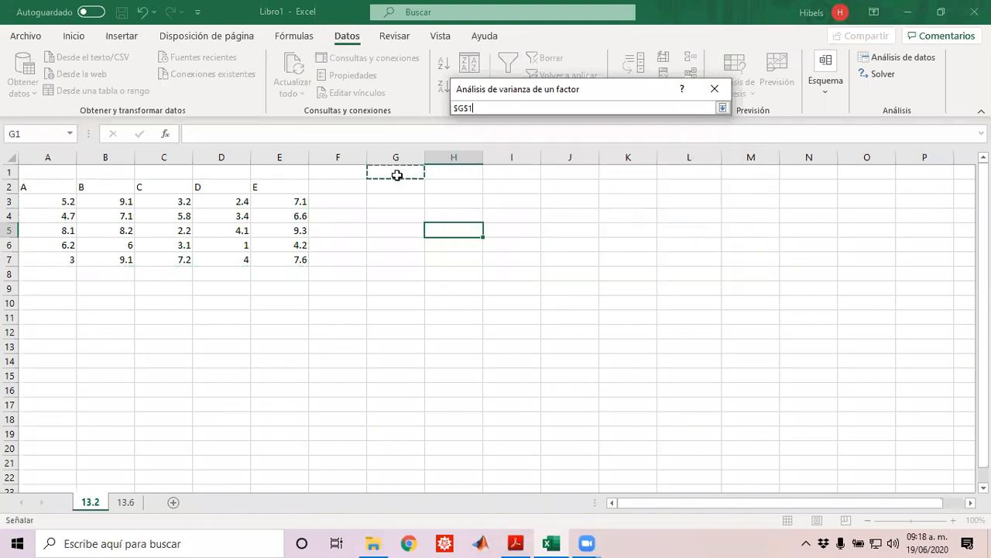
click(722, 111)
click(703, 114)
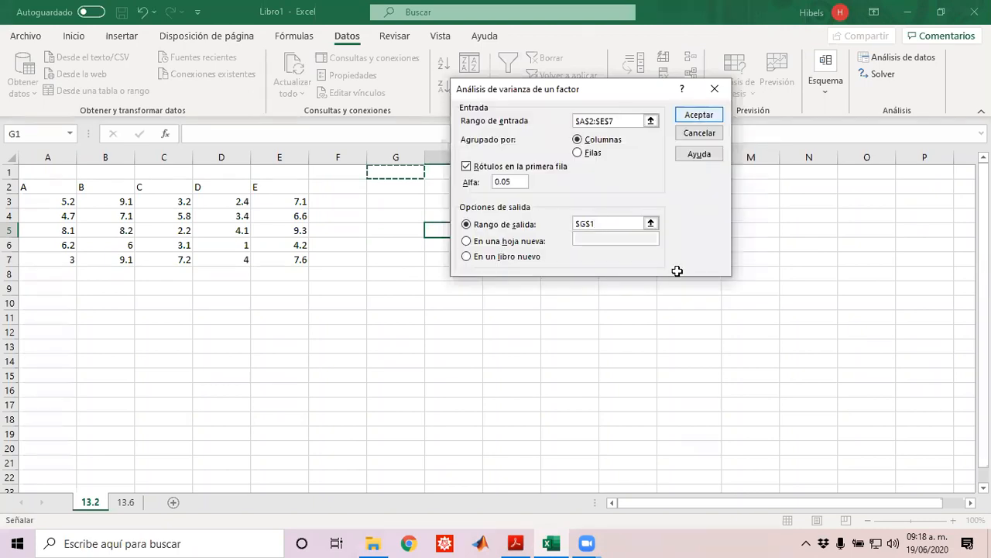
Step: Autofit columns G, H, I and J so the ANOVA output's headings fit
click(397, 232)
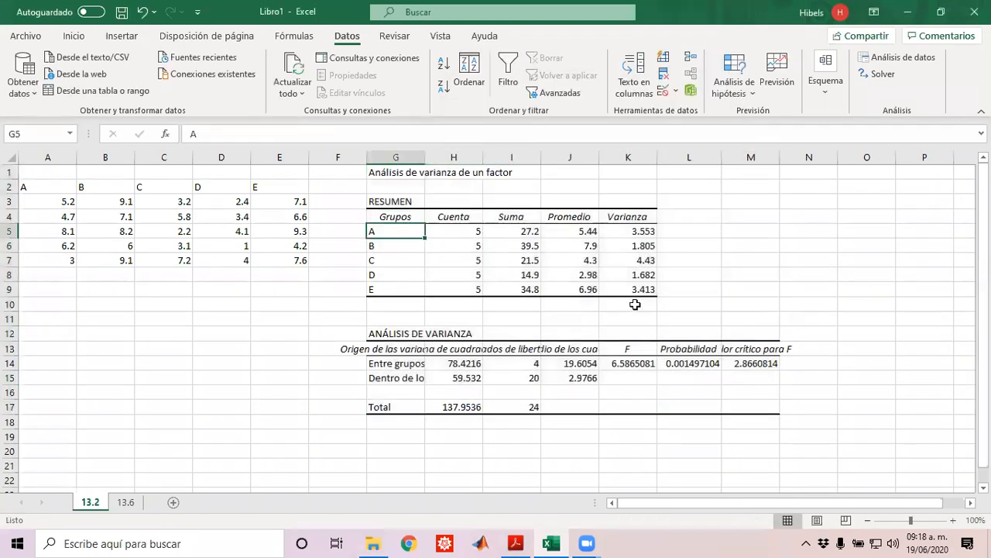
double_click(425, 157)
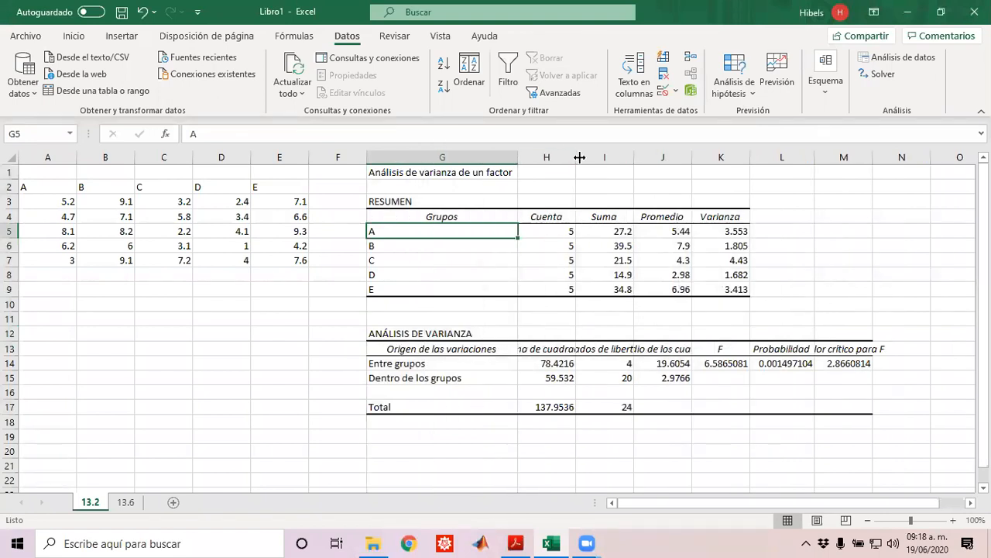
double_click(576, 158)
double_click(672, 155)
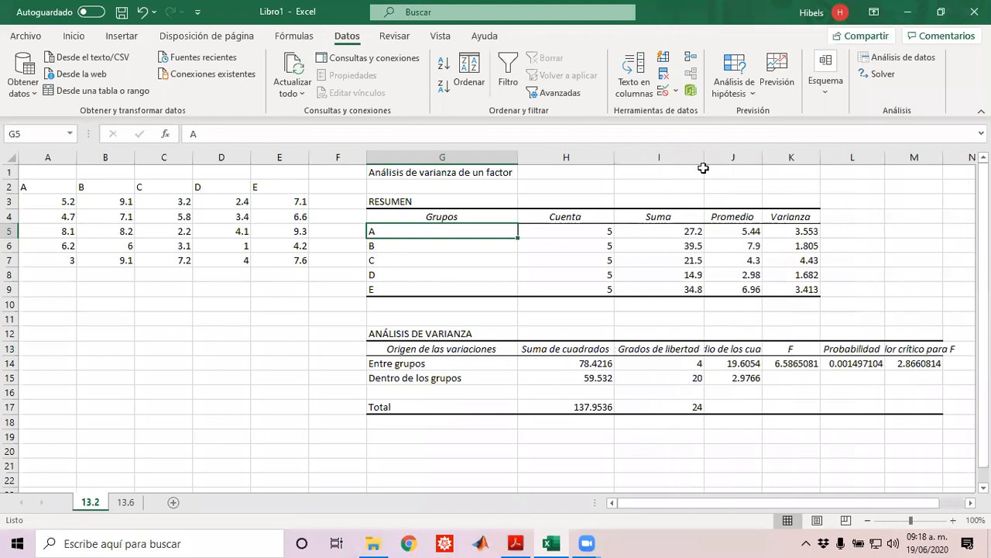
double_click(762, 153)
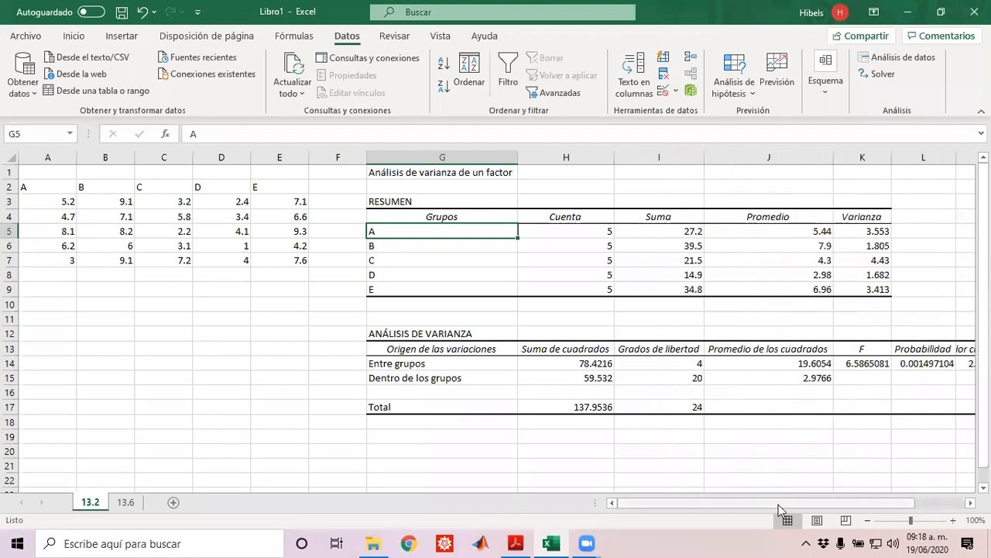
drag(778, 504, 847, 507)
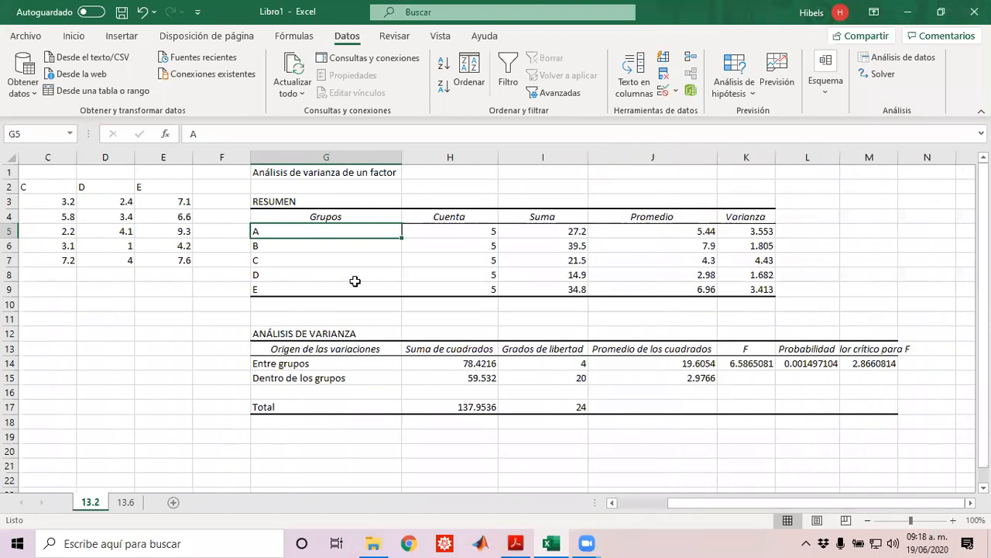
Step: Review the RESUMEN table's count, sum, average and variance for each tablet brand
click(456, 237)
click(351, 231)
key(Right)
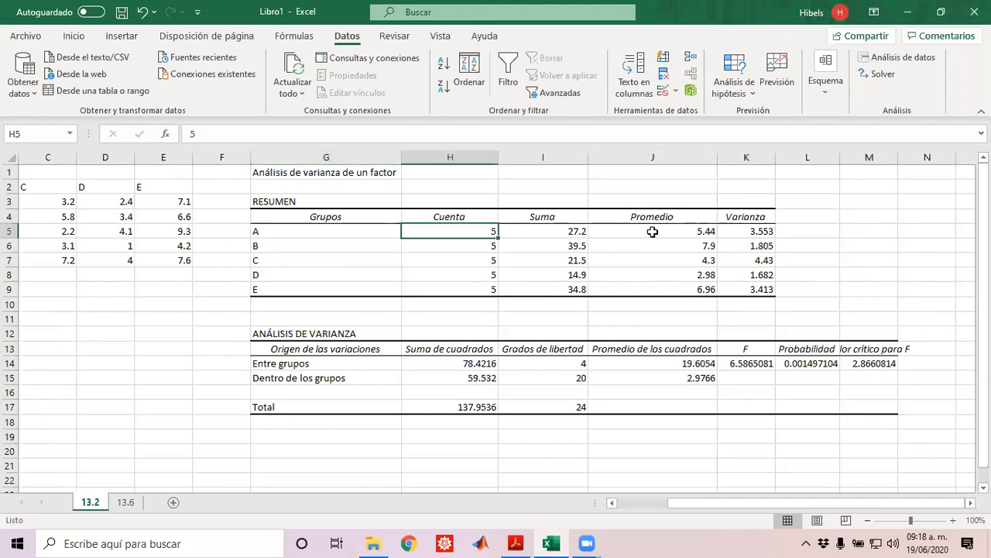
key(Right)
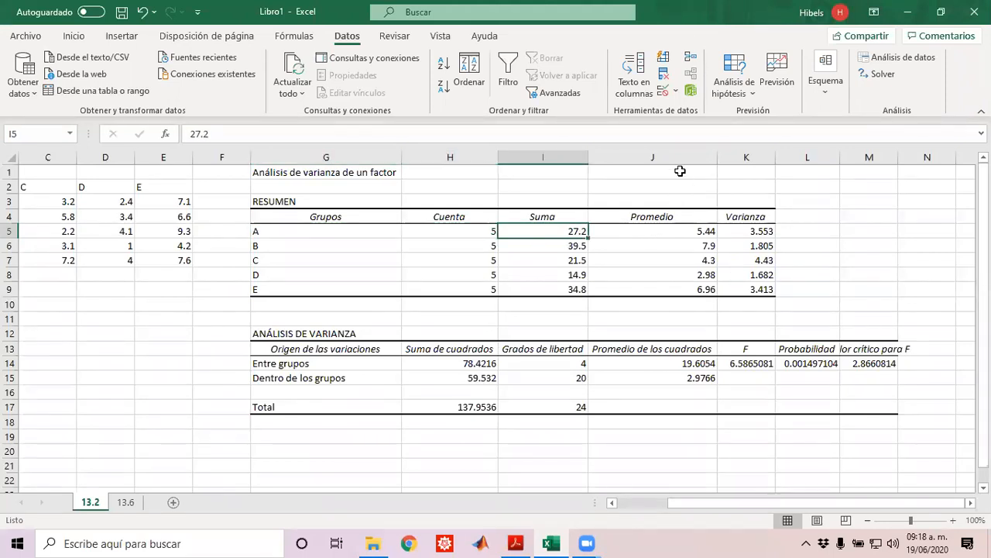
key(Right)
key(Right)
key(Down)
key(Down)
key(Down)
key(Down)
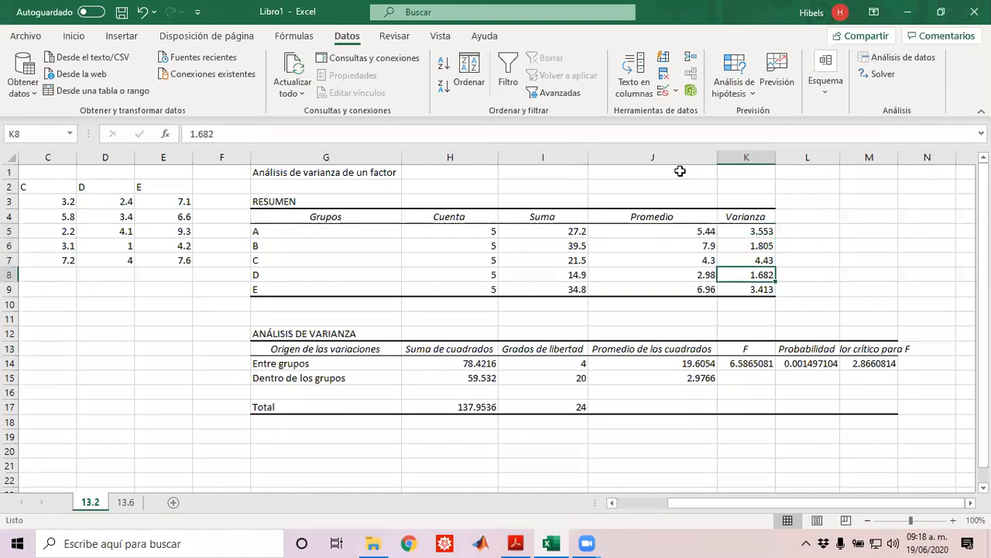
Step: Examine the ANÁLISIS DE VARIANZA table's sources of variation, sums of squares, degrees of freedom and mean squares
key(Left)
key(Down)
key(Down)
key(Down)
key(Down)
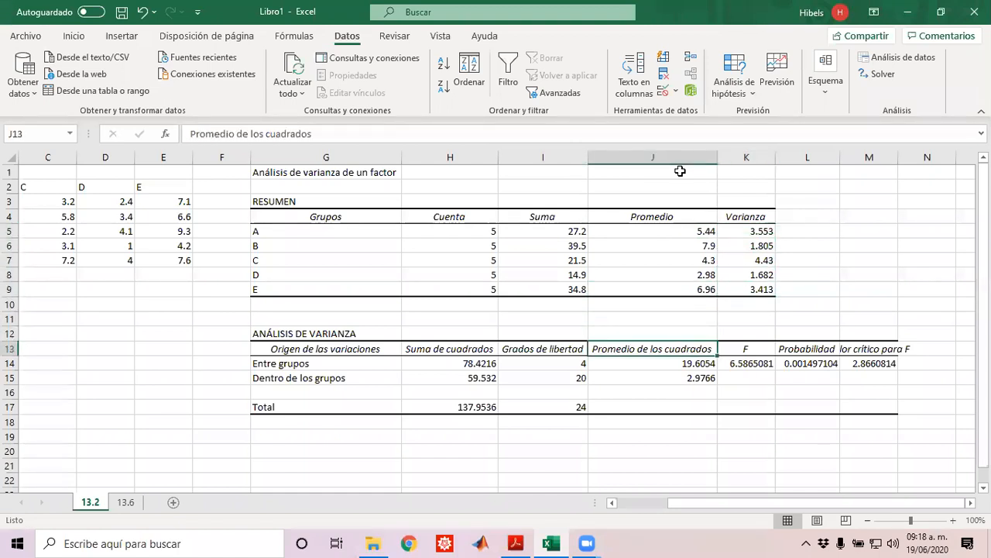
key(Left)
key(Left)
key(Left)
key(Down)
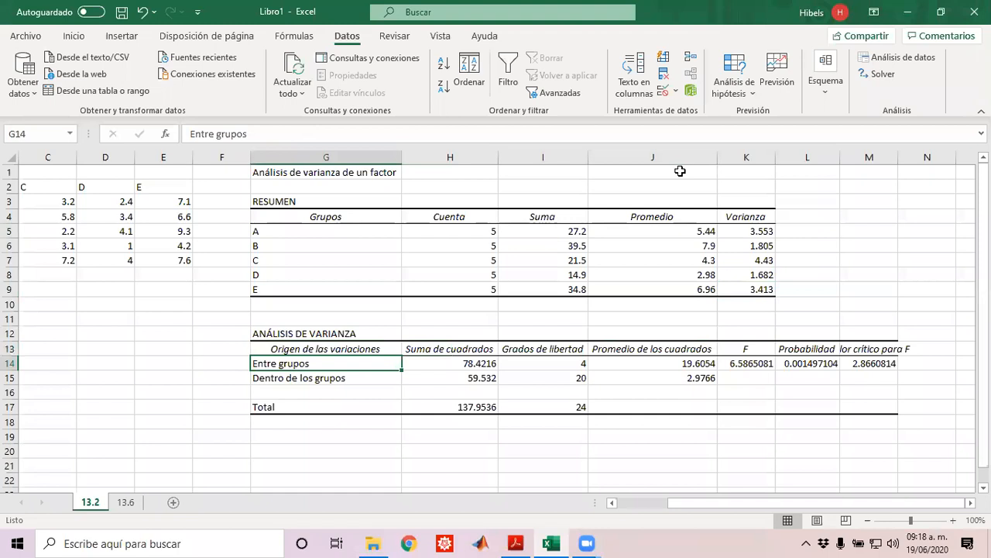
key(Right)
key(Down)
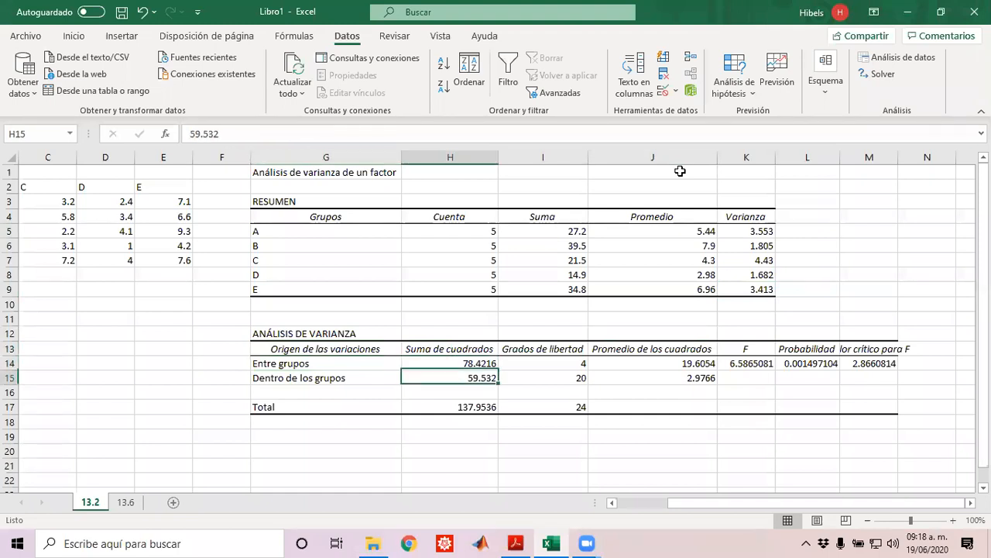
key(Down)
key(Down)
key(Right)
key(Up)
key(Up)
key(Up)
key(Right)
key(Down)
key(Up)
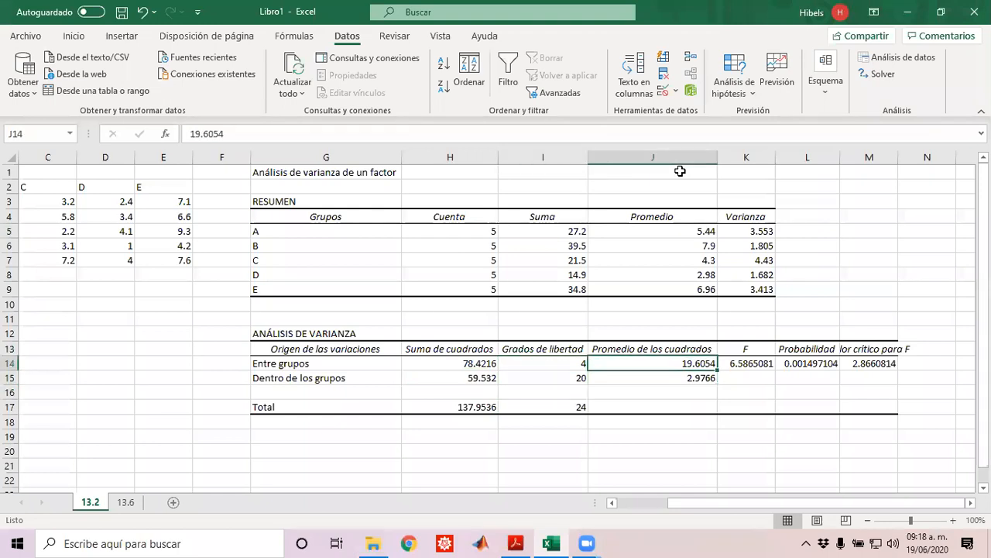
Step: Go to the Probabilidad value in L14 and autofit column M to its Valor crítico para F heading
key(Right)
key(Right)
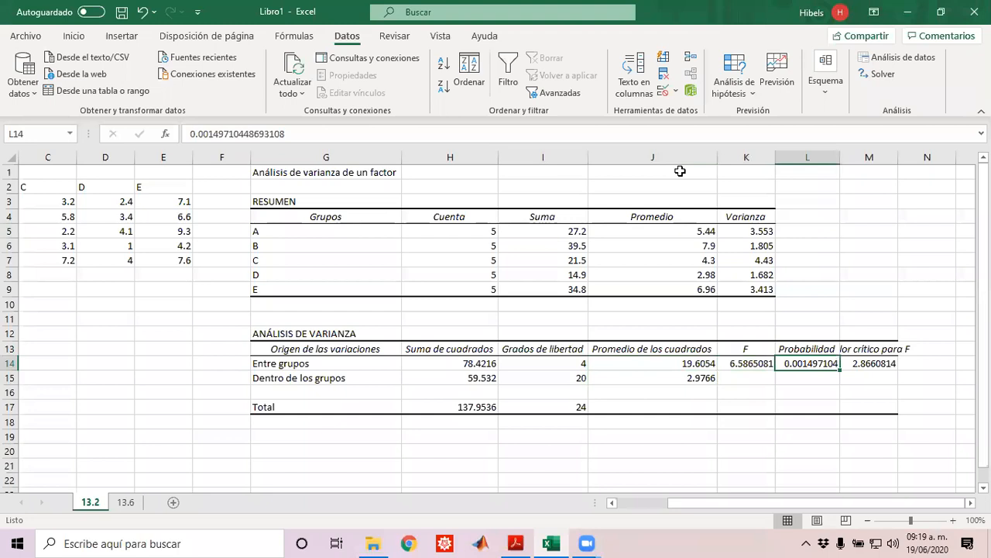
double_click(898, 158)
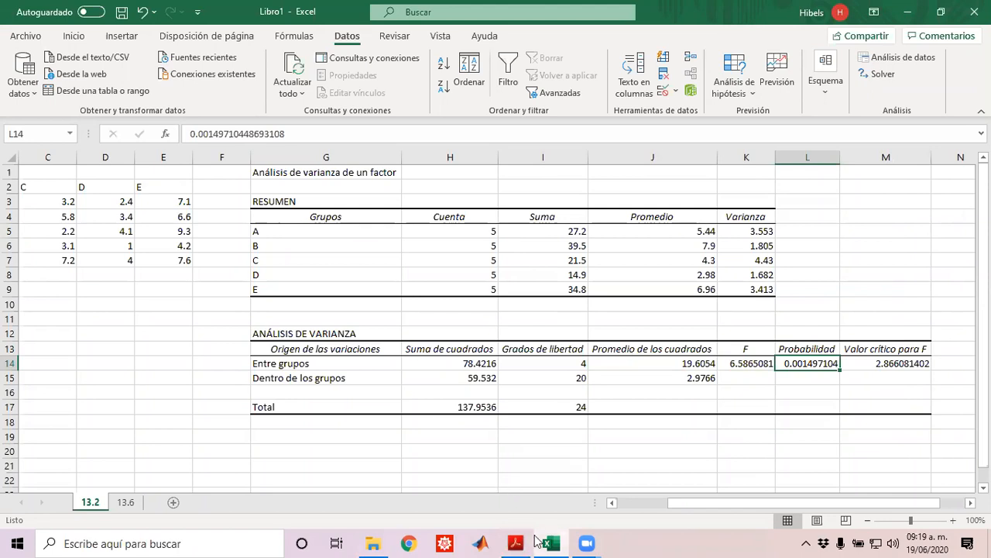
Step: Switch to the textbook PDF and find Tabla 13.3, the one-factor ANOVA layout, on page 512
click(517, 543)
scroll(462, 315, up, 15)
scroll(463, 315, up, 15)
scroll(462, 315, up, 15)
scroll(465, 315, up, 15)
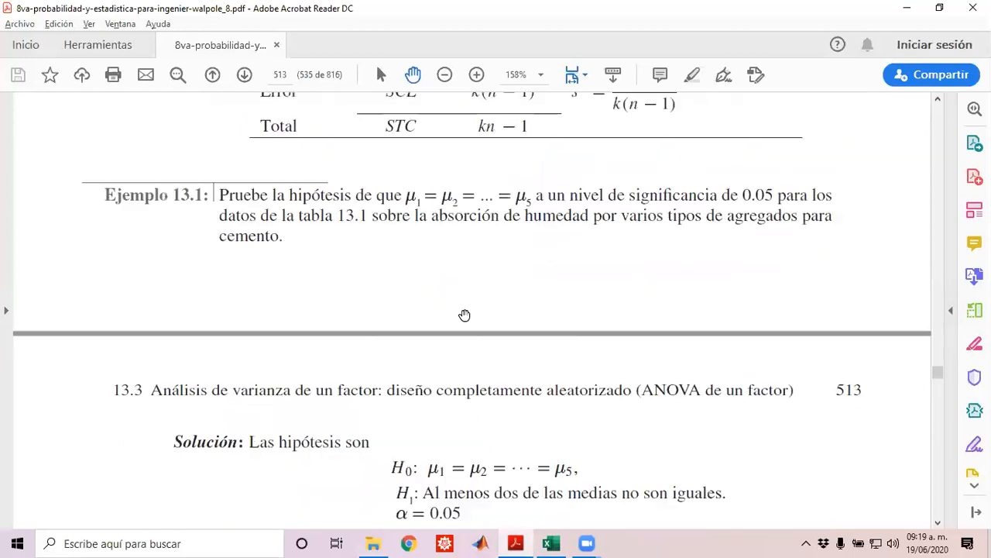
scroll(465, 315, up, 5)
scroll(465, 315, down, 2)
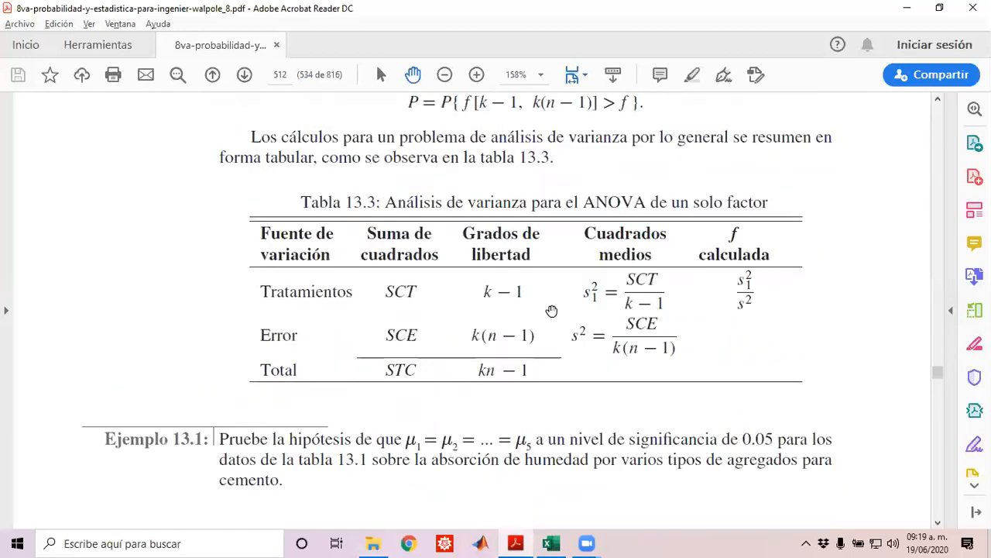
Step: Compare Excel's Entre grupos row with the Tratamientos row of Tabla 13.3 in the textbook
click(559, 540)
click(324, 364)
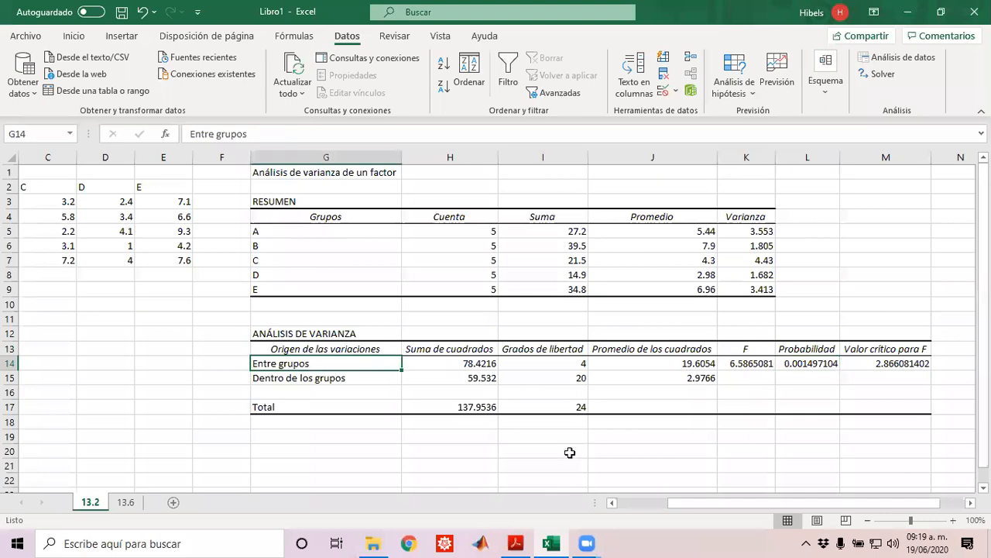
click(517, 542)
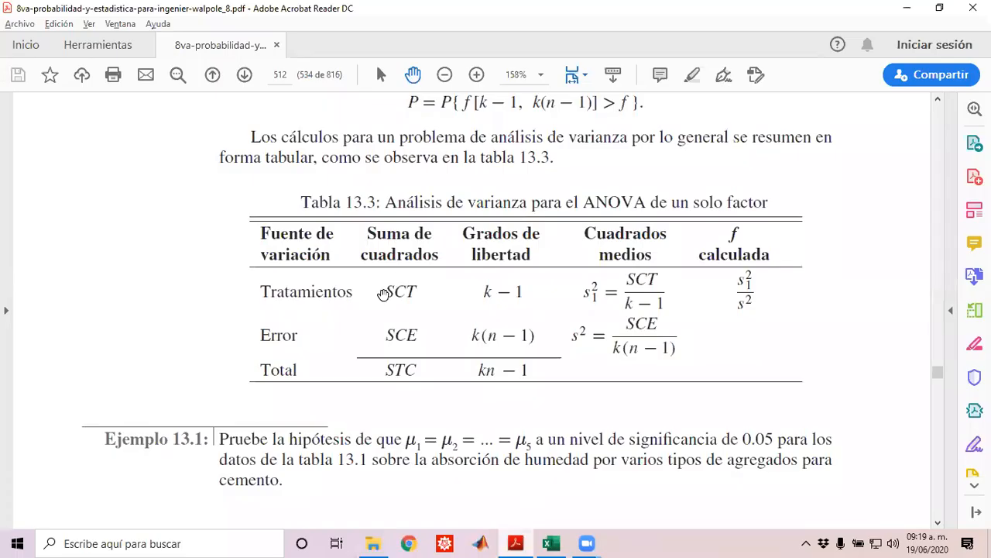
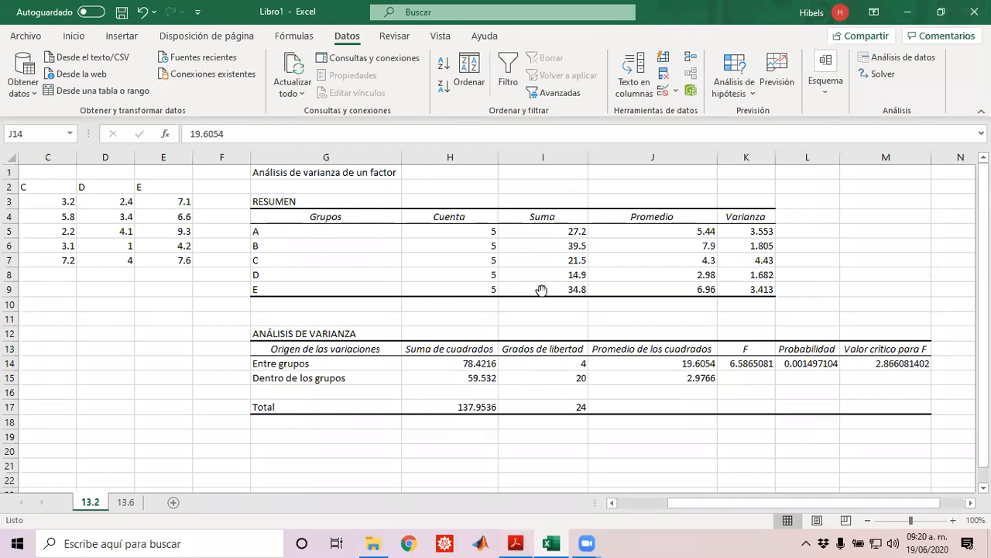
key(alt+Tab)
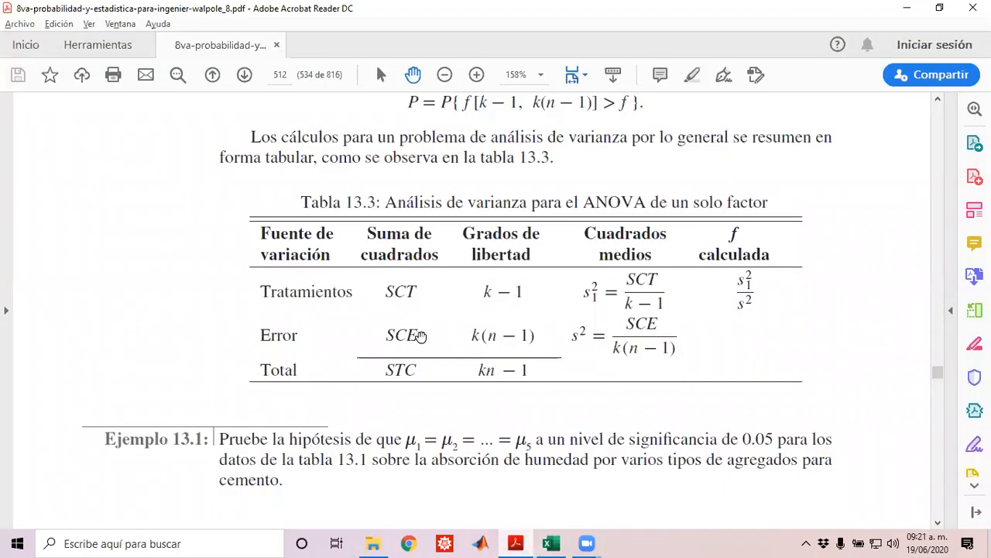
Step: In Excel, examine the sum of squares, degrees of freedom and mean square of the Dentro de los grupos row
click(551, 542)
click(478, 380)
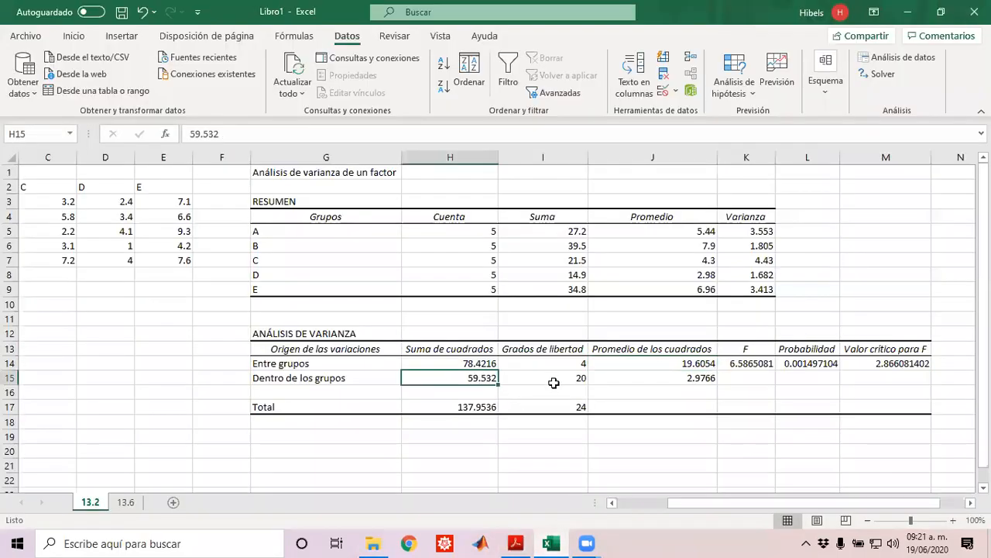
click(553, 383)
click(700, 378)
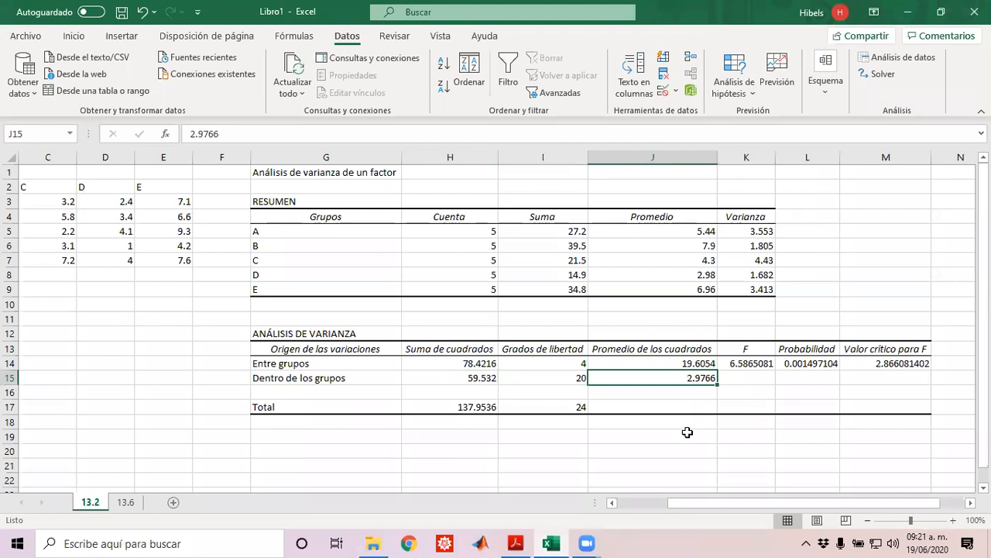
Step: Compare the textbook's mean-square and f calculada formulas with Excel's values in J14, J15 and K14
click(529, 541)
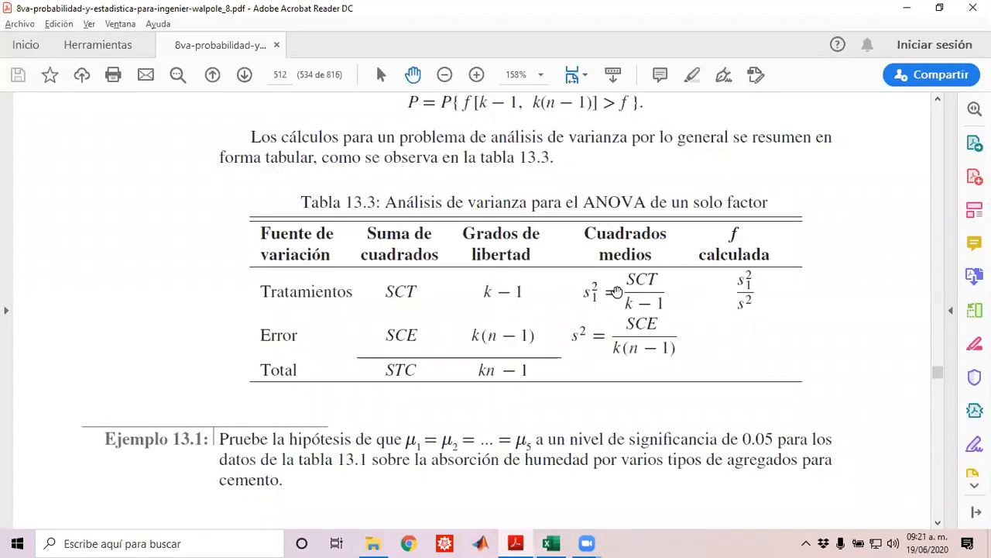
click(551, 543)
click(688, 363)
click(690, 376)
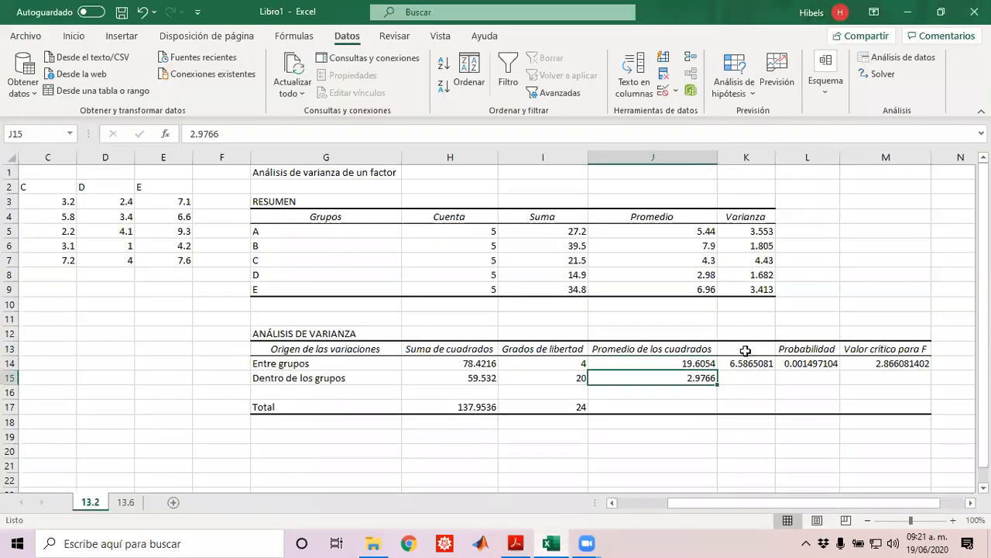
click(739, 362)
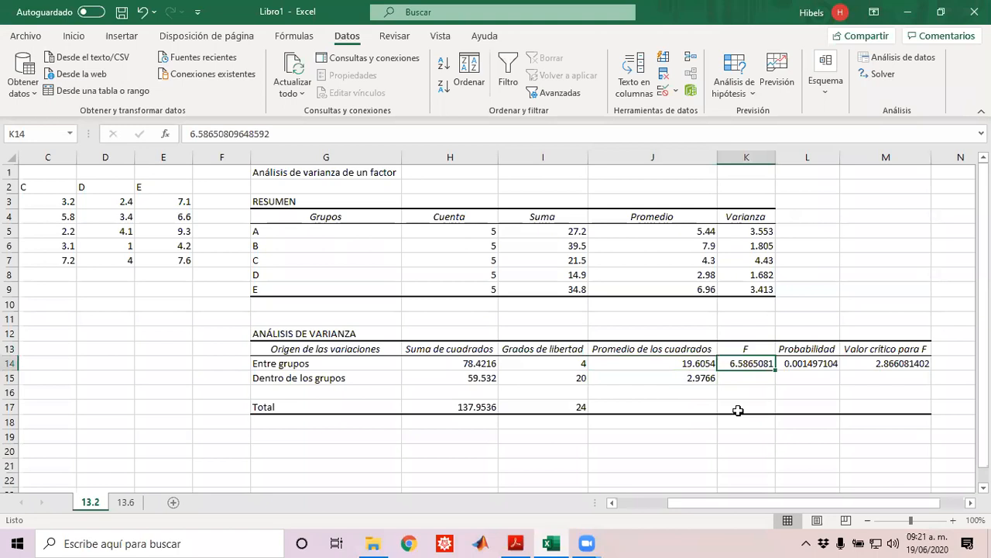
Step: Review the within-groups mean square and the F value, and handwrite a red H0 beside the summary table
click(696, 379)
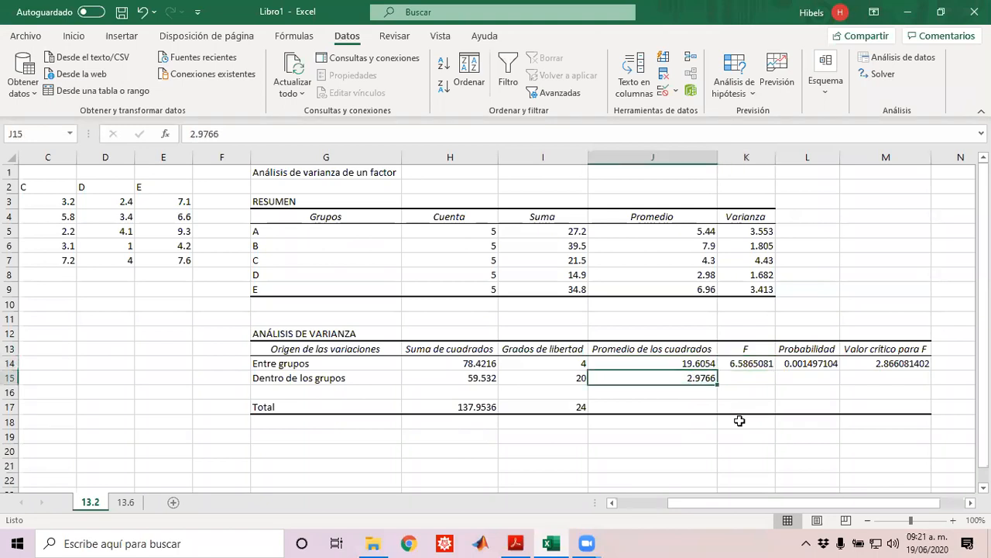
click(740, 363)
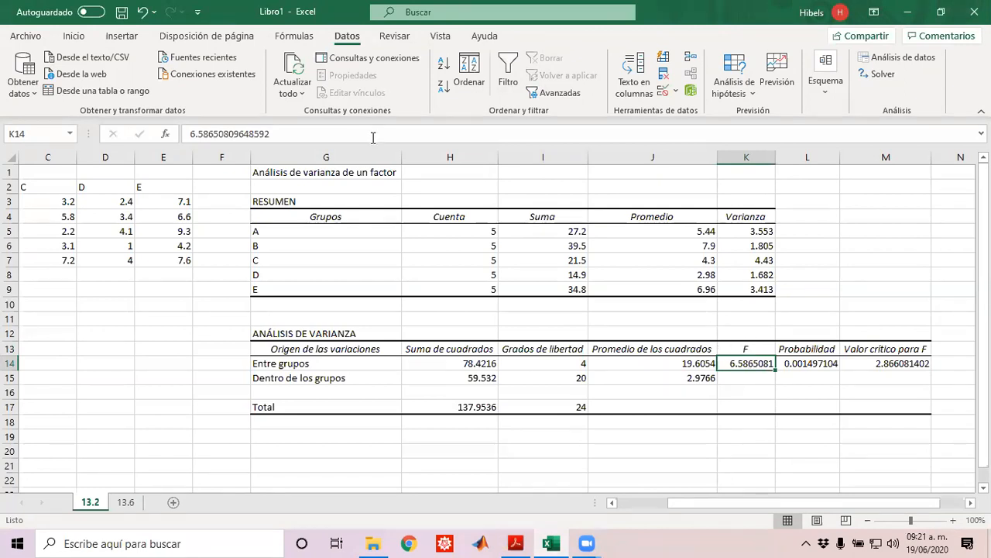
drag(825, 179, 826, 213)
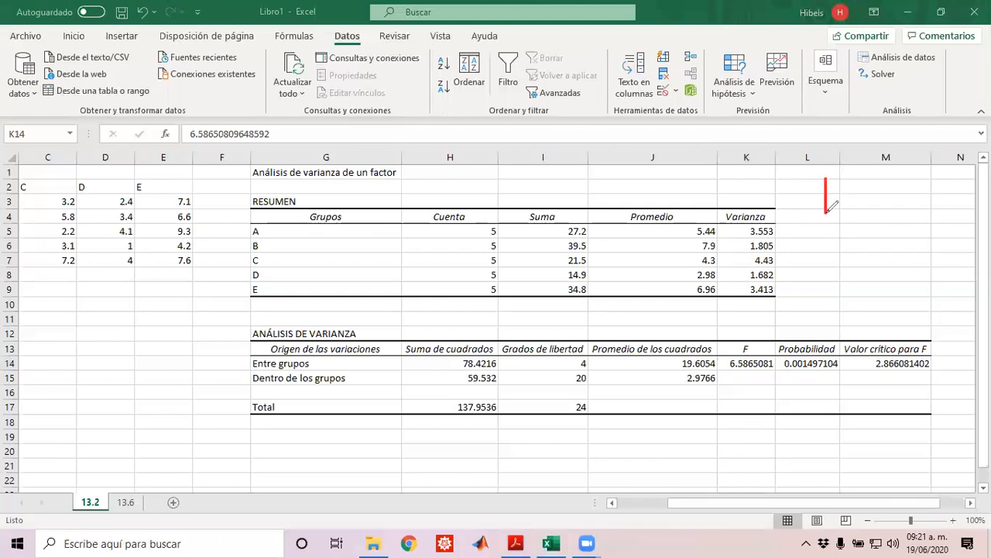
mouse_move(835, 178)
mouse_down()
mouse_move(835, 211)
mouse_move(835, 198)
mouse_move(840, 211)
mouse_move(853, 204)
mouse_up()
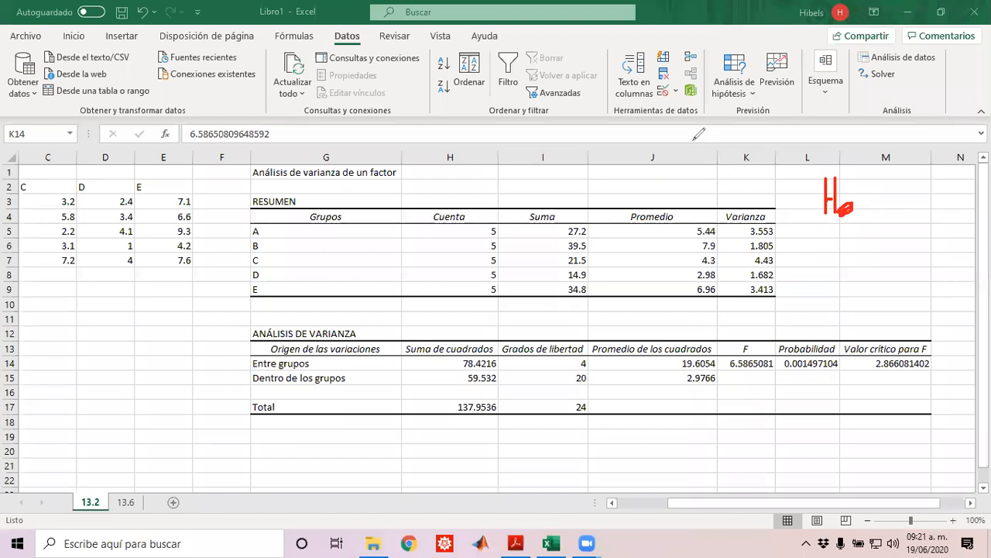
click(404, 132)
mouse_move(850, 203)
mouse_down()
mouse_move(845, 219)
mouse_move(846, 202)
mouse_up()
Step: Compare F with its critical value using a red arrow, a greater-than sign and circles, and draw a red X beside H0
mouse_move(751, 369)
mouse_down()
mouse_move(771, 394)
mouse_move(885, 394)
mouse_move(895, 371)
mouse_move(902, 379)
mouse_up()
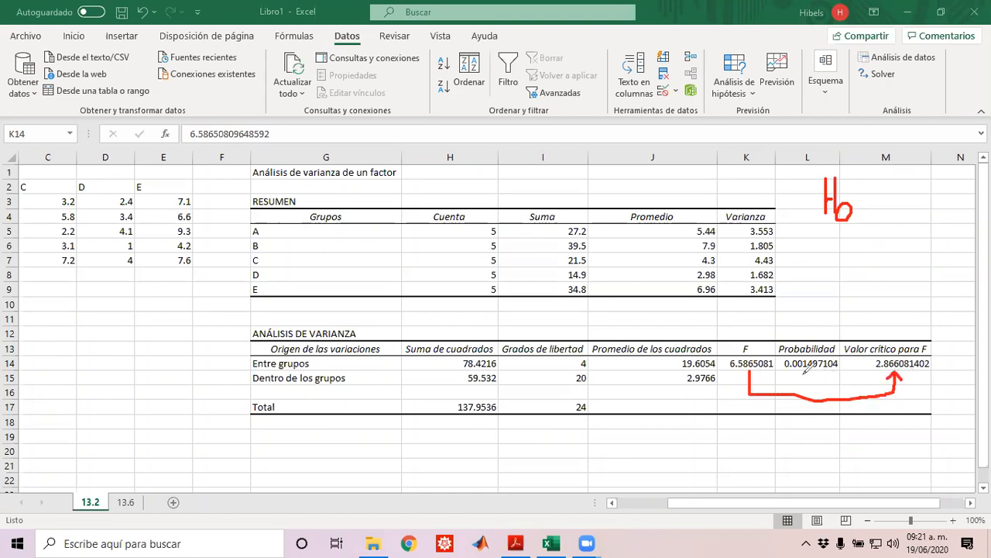
mouse_move(813, 372)
mouse_down()
mouse_move(843, 384)
mouse_move(820, 394)
mouse_up()
mouse_move(750, 328)
mouse_down()
mouse_move(738, 361)
mouse_move(753, 333)
mouse_move(761, 338)
mouse_up()
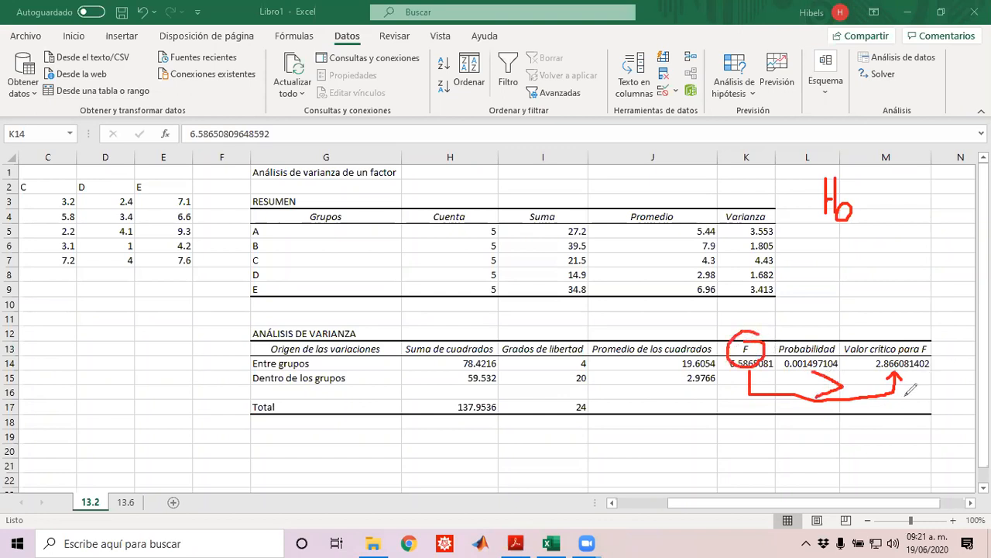
mouse_move(931, 341)
mouse_down()
mouse_move(867, 338)
mouse_move(918, 393)
mouse_move(904, 329)
mouse_up()
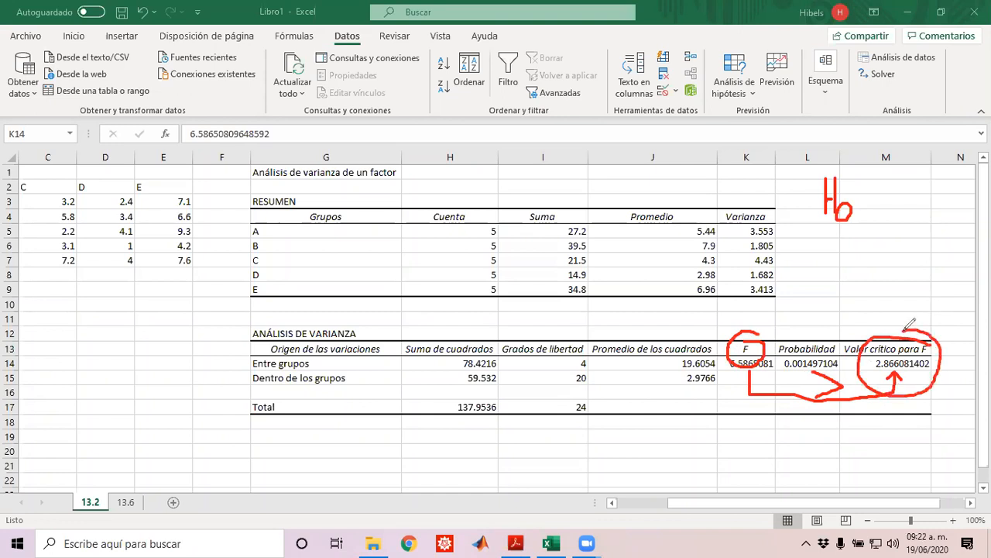
drag(875, 180, 913, 209)
drag(909, 172, 874, 219)
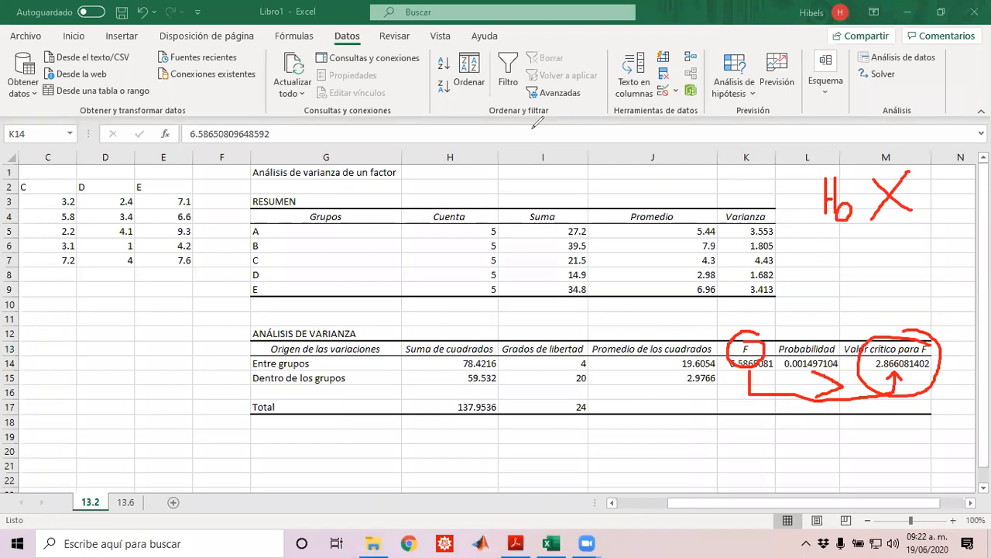
Step: Underline the Probabilidad value in green and handwrite 0.05 below the ANOVA table for comparison
drag(784, 370, 839, 369)
mouse_move(802, 370)
mouse_down()
mouse_move(808, 432)
mouse_move(780, 436)
mouse_up()
mouse_move(619, 425)
mouse_down()
mouse_move(632, 441)
mouse_move(623, 428)
mouse_move(671, 446)
mouse_move(705, 413)
mouse_move(694, 453)
mouse_up()
click(649, 443)
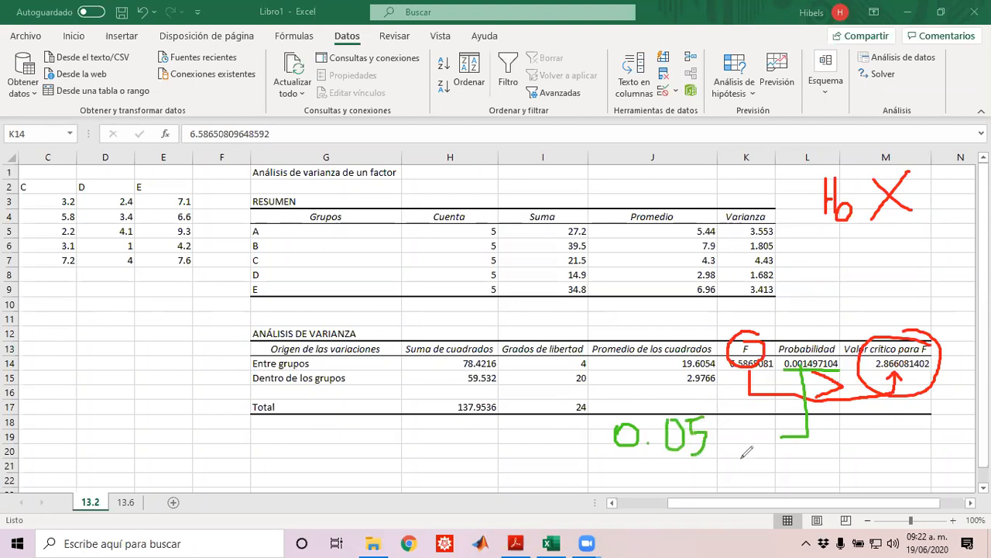
Step: Draw a greater-than sign after the handwritten 0.05, circle 0.05 and the Probabilidad value, and cross out the latter
mouse_move(734, 418)
mouse_down()
mouse_move(756, 436)
mouse_move(723, 456)
mouse_up()
mouse_move(825, 354)
mouse_down()
mouse_move(792, 379)
mouse_move(810, 353)
mouse_up()
mouse_move(702, 396)
mouse_down()
mouse_move(653, 478)
mouse_move(686, 387)
mouse_up()
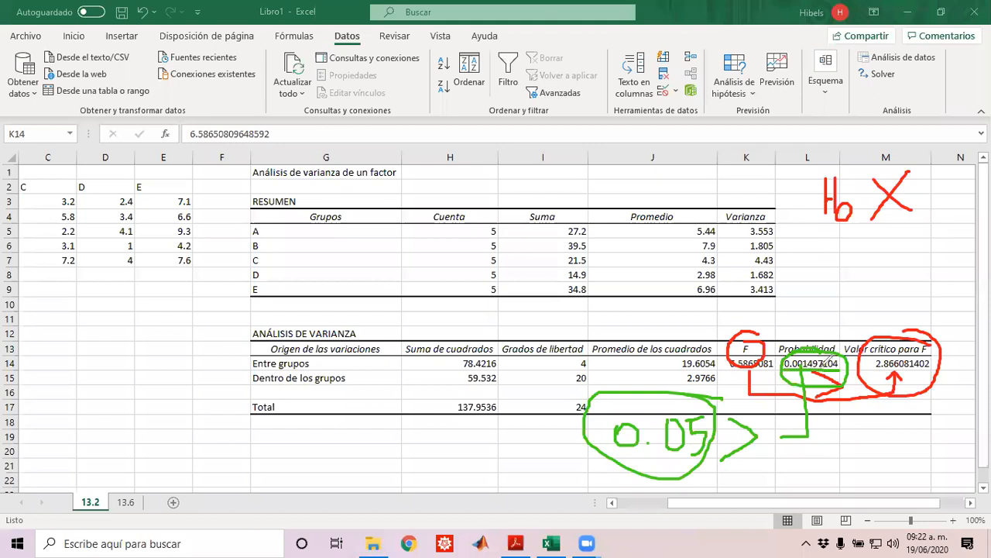
drag(793, 330, 840, 407)
drag(830, 329, 794, 448)
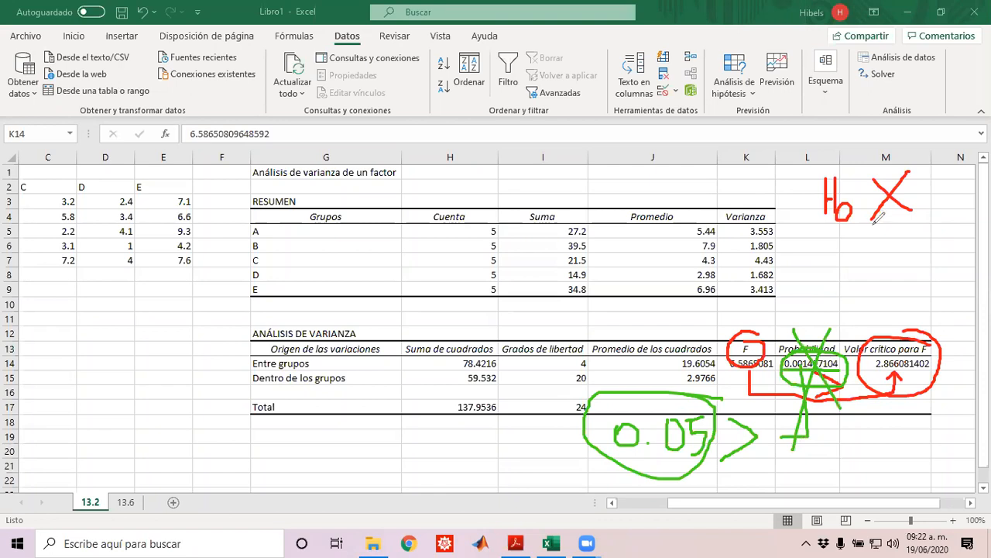
Step: Draw a green X over the red one beside H0 and clear all the annotations
drag(869, 159, 928, 217)
drag(918, 163, 843, 264)
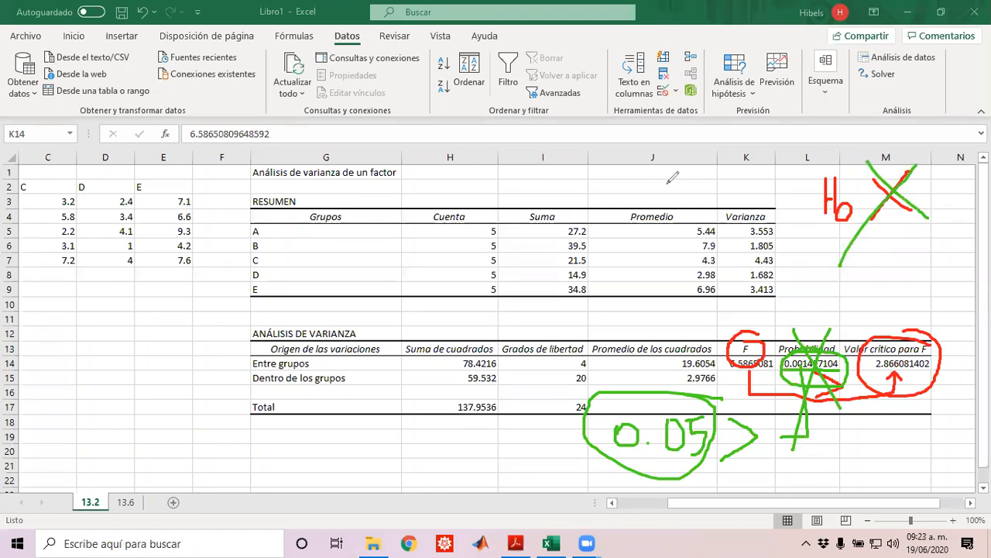
key(e)
Step: Underline and circle F and Valor crítico para F in green, add an arrow to the critical value, and handwrite Z beneath F
drag(727, 373, 757, 372)
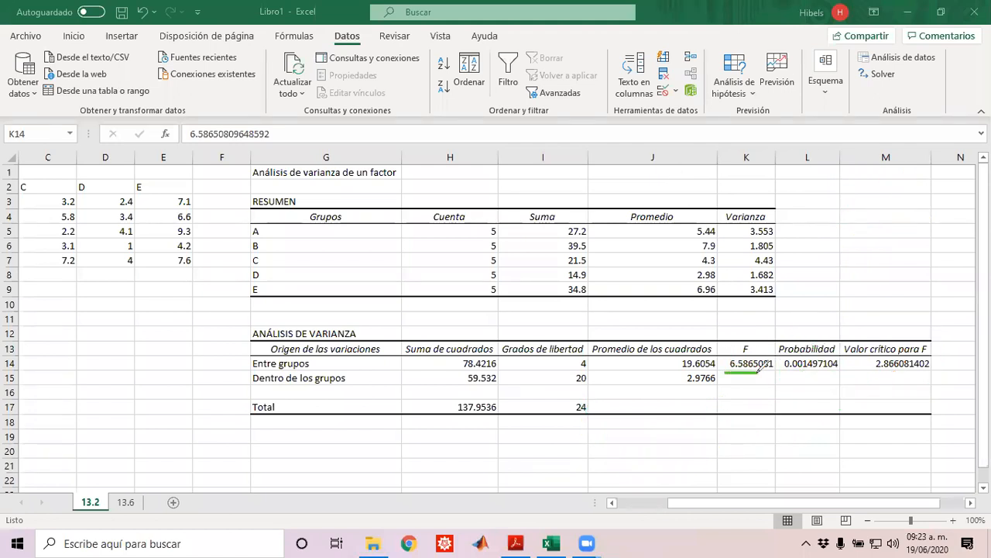
drag(857, 375, 950, 376)
mouse_move(933, 325)
mouse_down()
mouse_move(868, 313)
mouse_move(868, 378)
mouse_move(913, 389)
mouse_move(911, 318)
mouse_up()
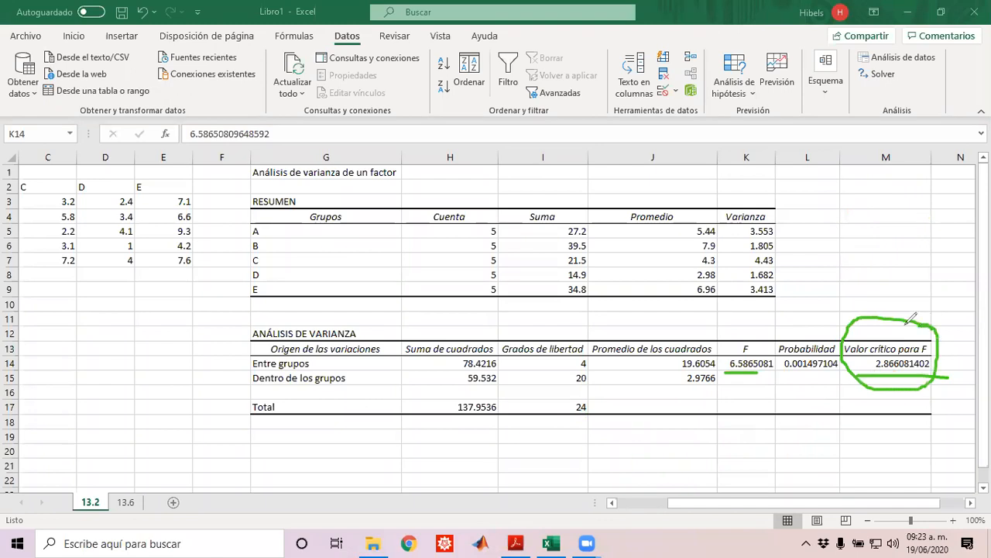
mouse_move(766, 335)
mouse_down()
mouse_move(721, 349)
mouse_move(750, 383)
mouse_move(771, 324)
mouse_move(753, 331)
mouse_up()
mouse_move(898, 280)
mouse_down()
mouse_move(897, 338)
mouse_move(916, 313)
mouse_up()
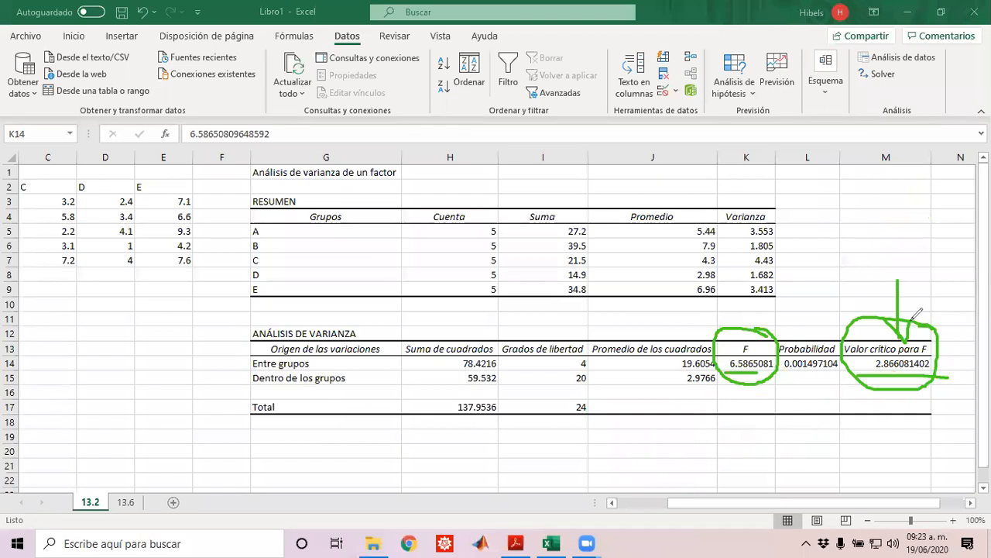
mouse_move(725, 395)
mouse_down()
mouse_move(730, 421)
mouse_move(753, 419)
mouse_up()
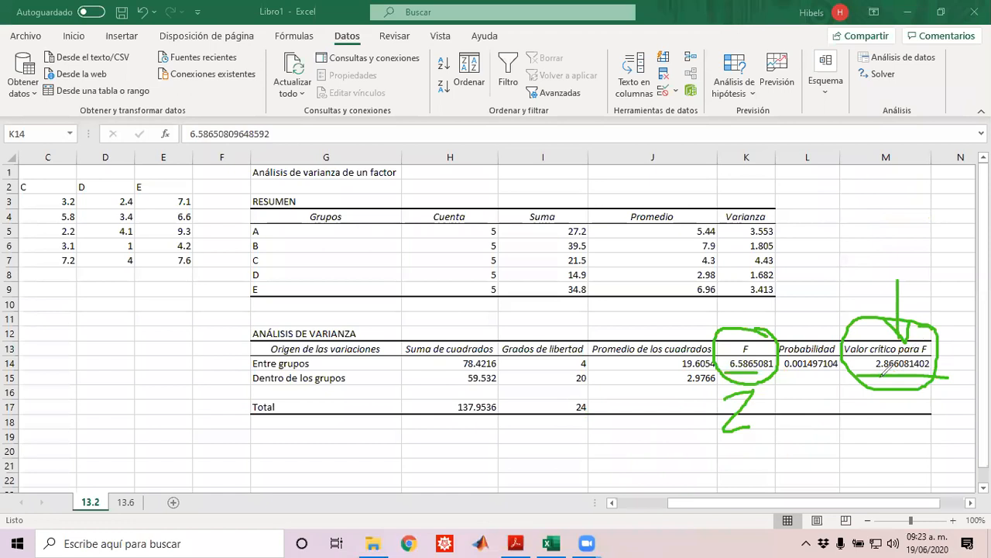
Step: Handwrite H0 in green beside the summary table and draw an X next to it
mouse_move(836, 183)
mouse_down()
mouse_move(835, 225)
mouse_move(847, 196)
mouse_move(853, 225)
mouse_up()
mouse_move(836, 207)
mouse_down()
mouse_move(854, 205)
mouse_move(866, 220)
mouse_up()
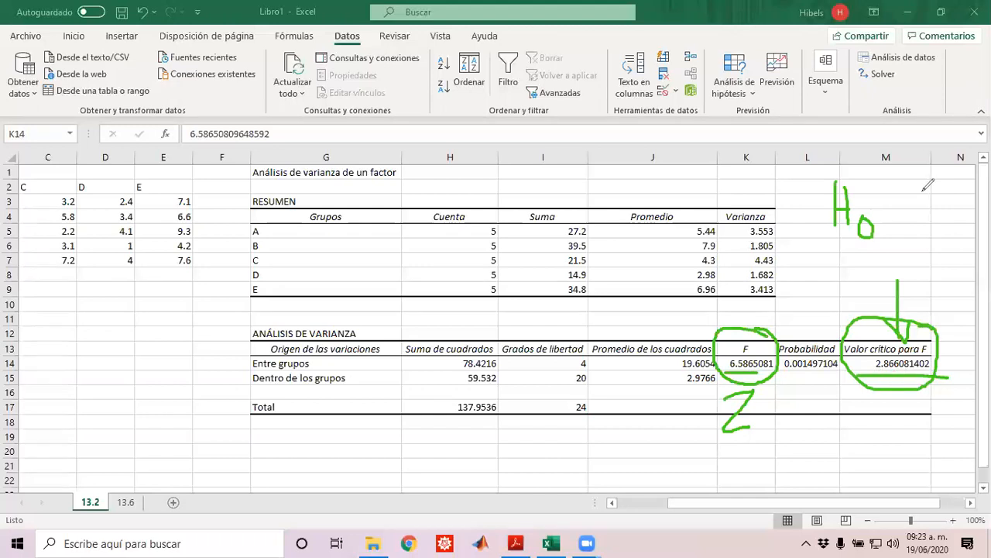
drag(890, 194, 929, 234)
drag(923, 186, 892, 254)
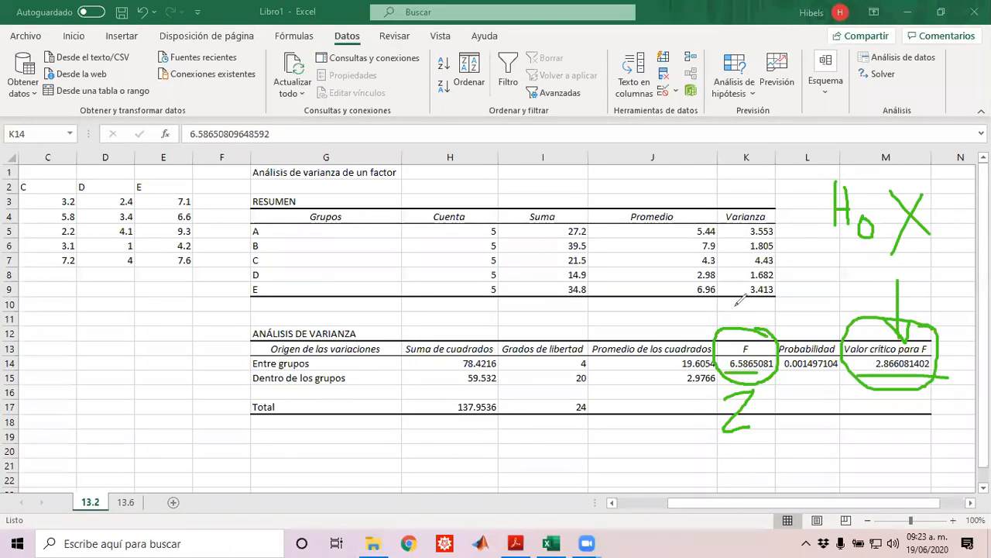
Step: Compare the group averages and variances by marking groups B, D and E in green, and clear the annotations
mouse_move(722, 282)
mouse_down()
mouse_move(691, 207)
mouse_move(671, 255)
mouse_move(732, 263)
mouse_move(744, 302)
mouse_up()
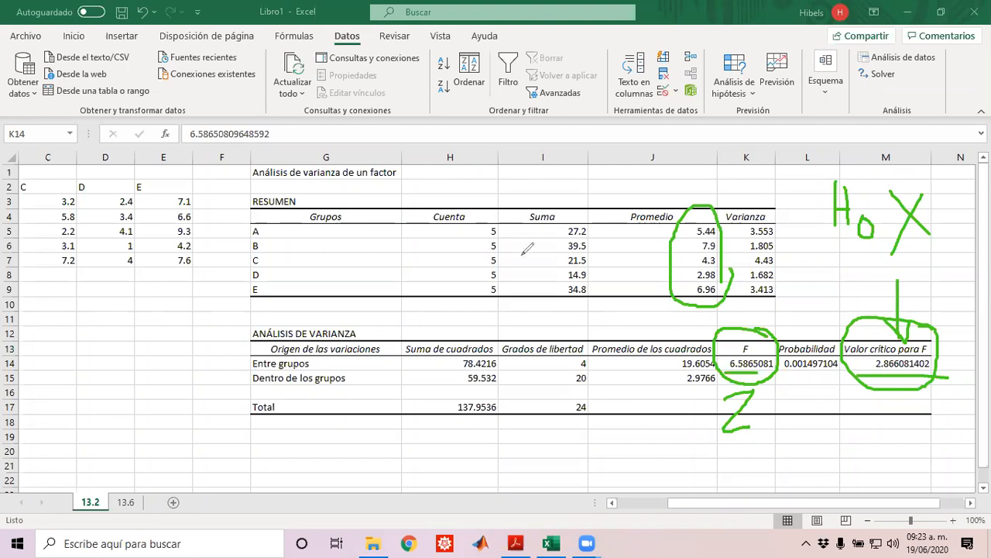
mouse_move(269, 274)
mouse_down()
mouse_move(244, 280)
mouse_move(273, 269)
mouse_up()
mouse_move(656, 276)
mouse_down()
mouse_move(683, 275)
mouse_move(672, 283)
mouse_up()
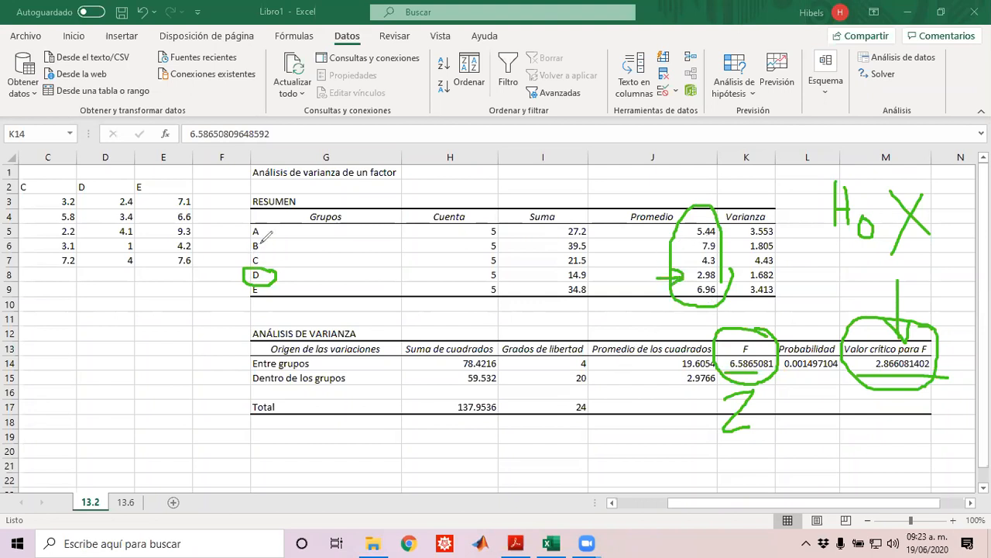
drag(225, 244, 234, 249)
mouse_move(741, 238)
mouse_down()
mouse_move(772, 253)
mouse_move(762, 238)
mouse_up()
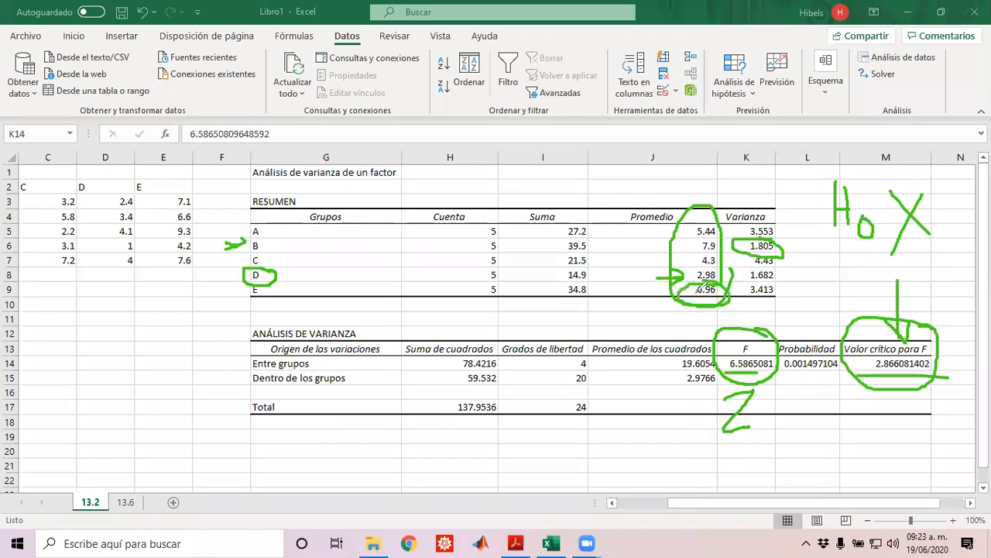
mouse_move(748, 284)
mouse_down()
mouse_move(762, 299)
mouse_move(784, 290)
mouse_up()
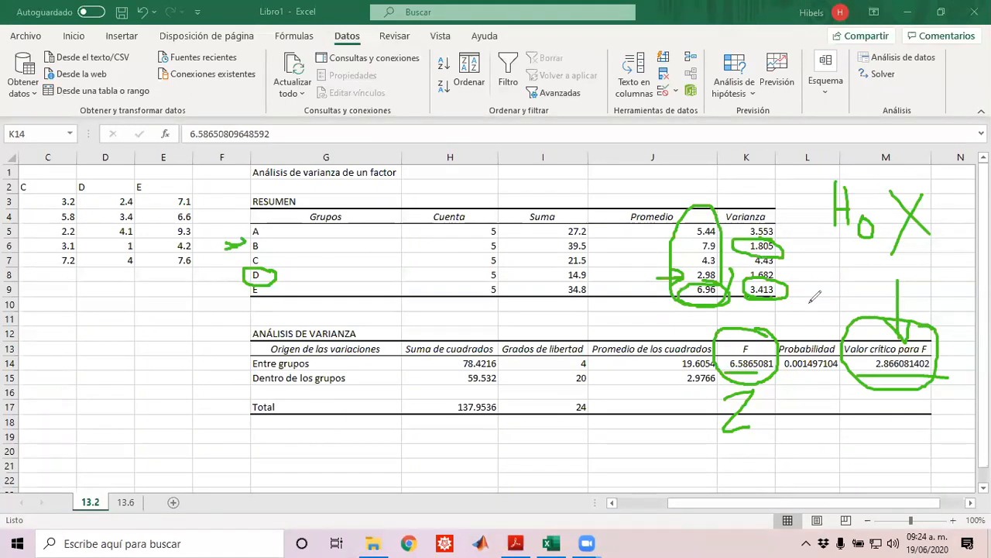
drag(657, 247, 670, 246)
click(469, 132)
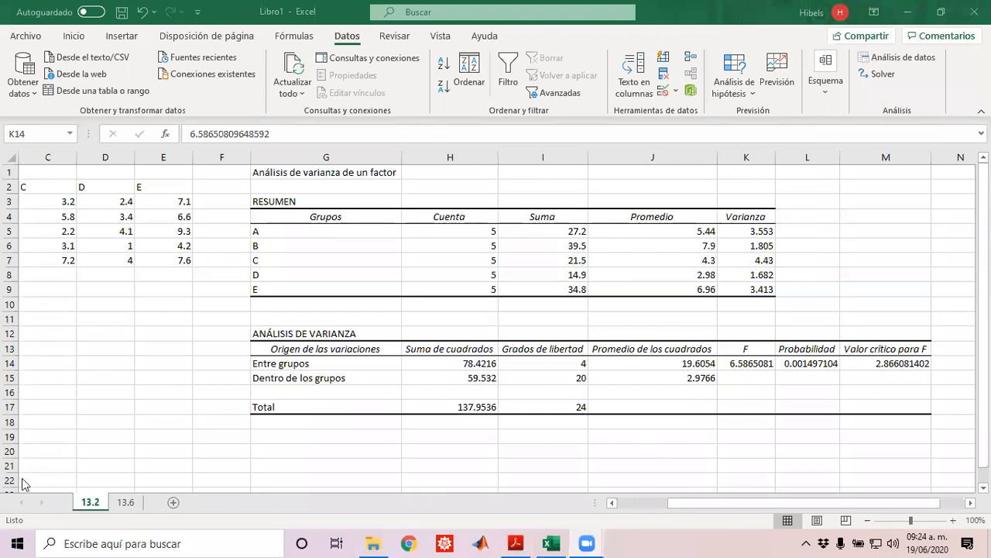
Step: Go to sheet 13.6 with the solvent sorption data
click(120, 508)
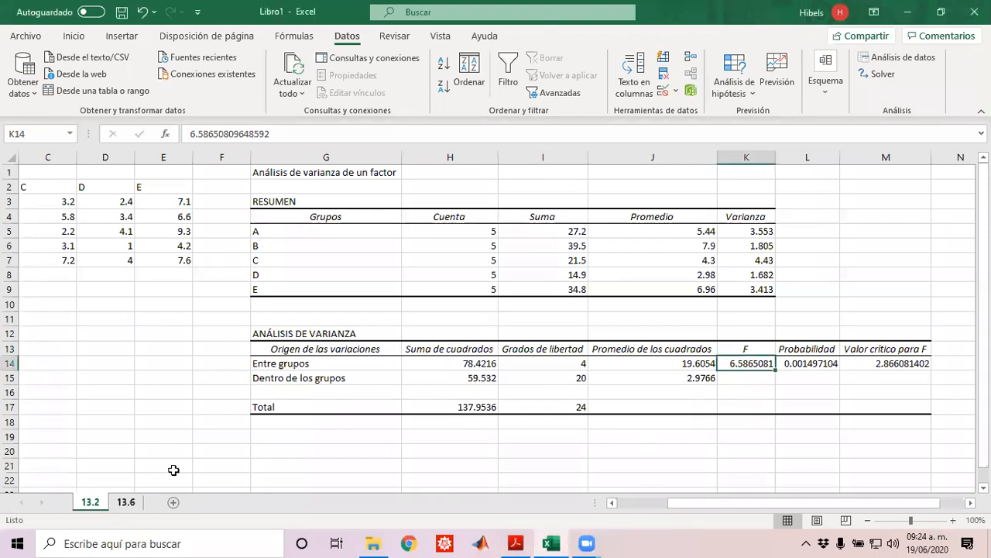
key(ctrl+Page_Down)
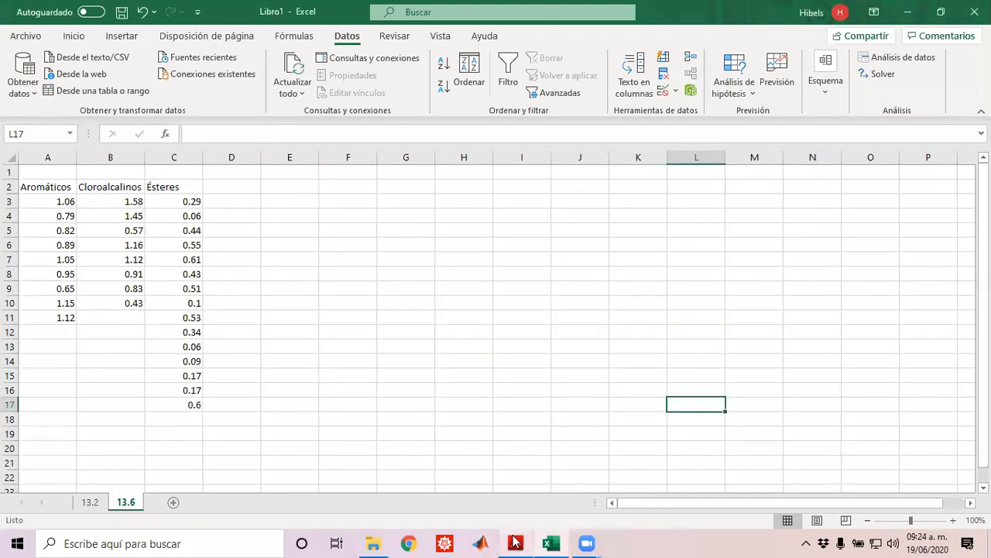
Step: Switch to the textbook PDF, find exercise 13.6 on page 519, and read its data table and questions
click(509, 541)
scroll(563, 366, down, 5)
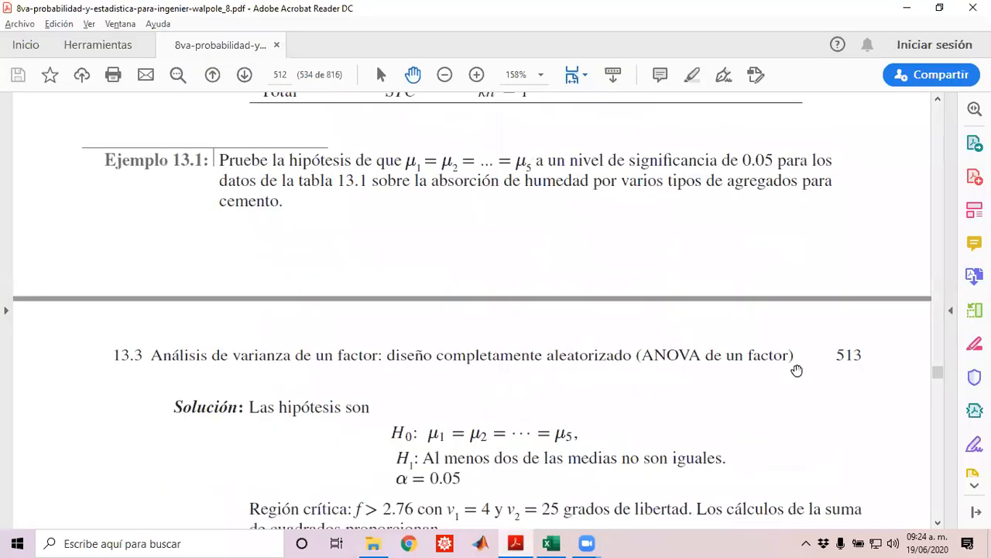
scroll(798, 364, down, 3)
scroll(801, 358, down, 15)
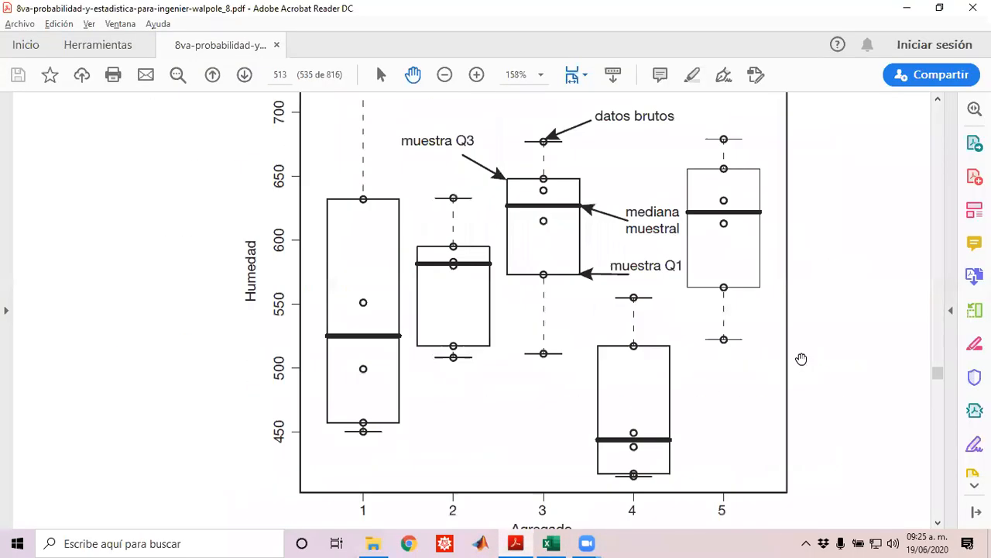
scroll(801, 359, down, 20)
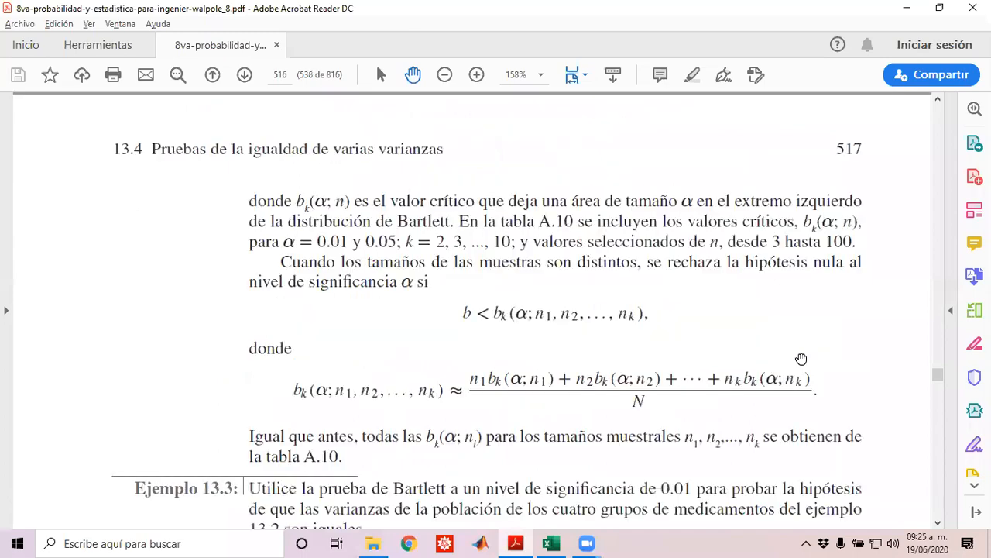
scroll(801, 358, down, 5)
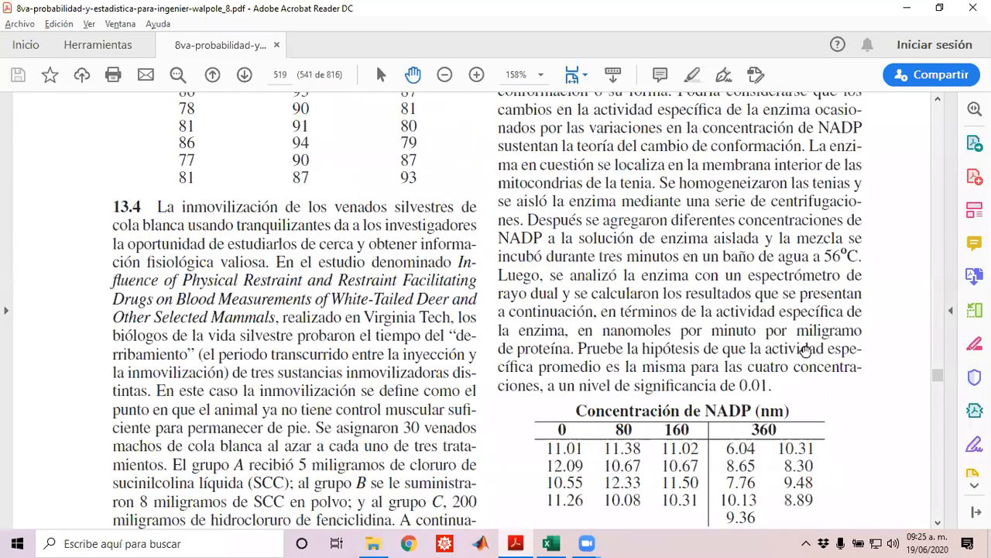
scroll(765, 350, down, 4)
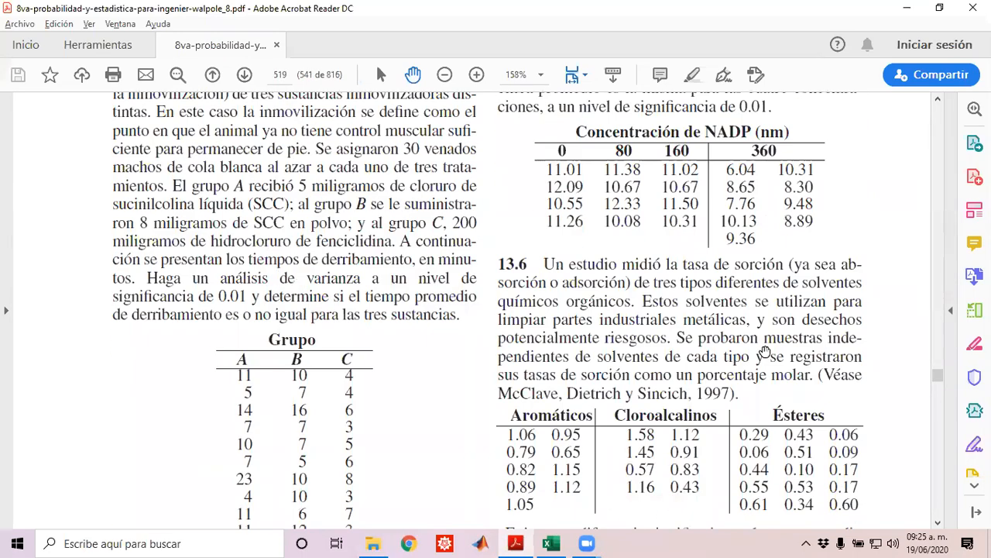
scroll(763, 350, down, 1)
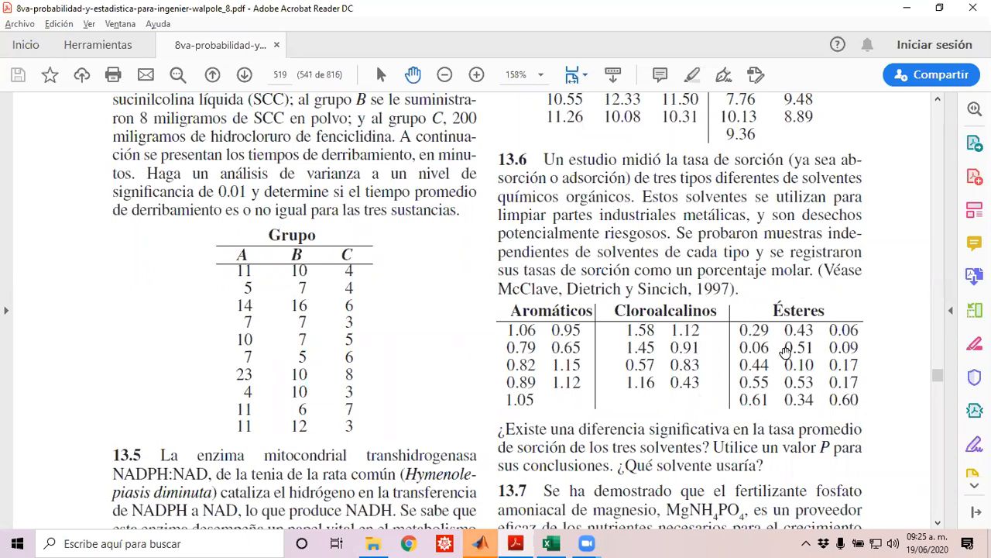
scroll(853, 303, down, 2)
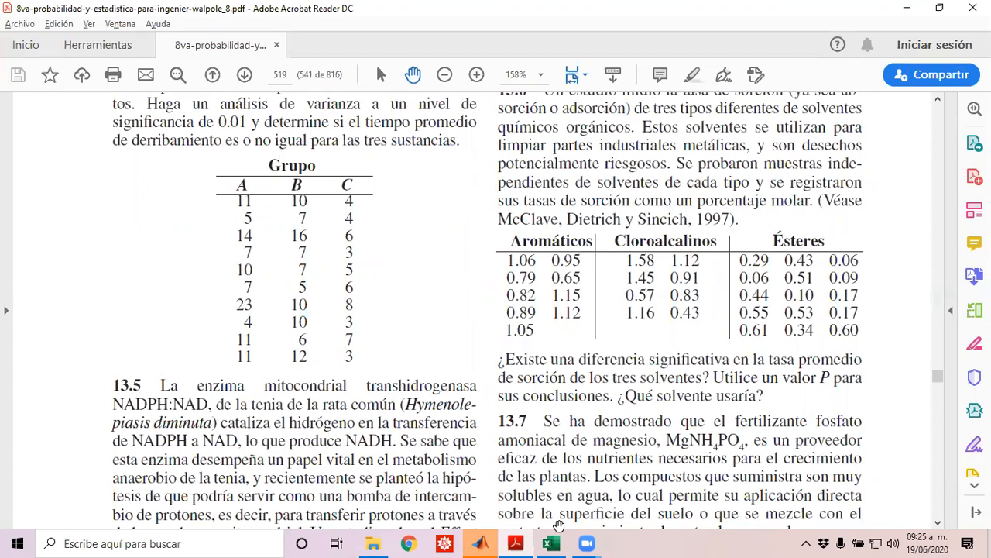
Step: Switch to Excel, start a one-factor analysis of variance, and set its input range to A2:C17 on sheet 13.6
key(alt+Tab)
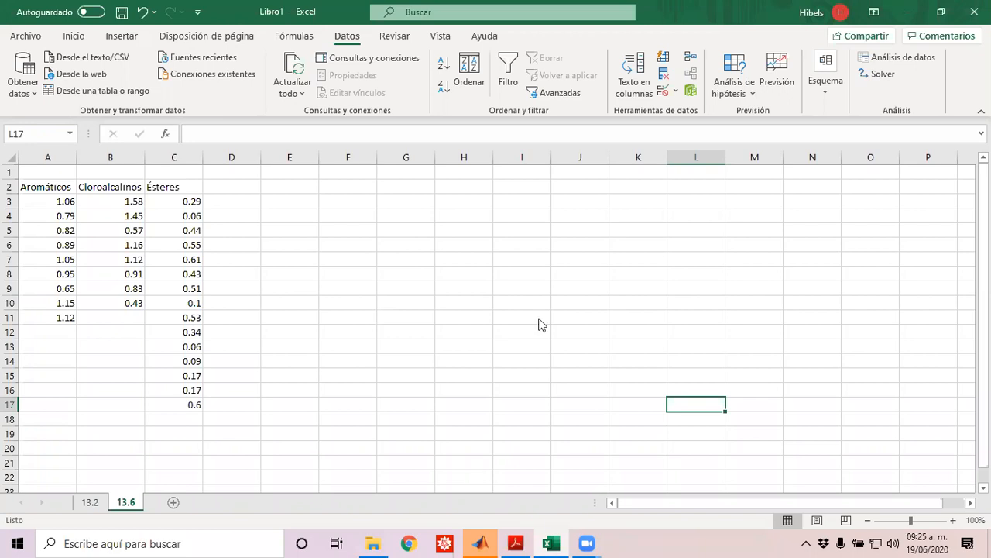
click(903, 58)
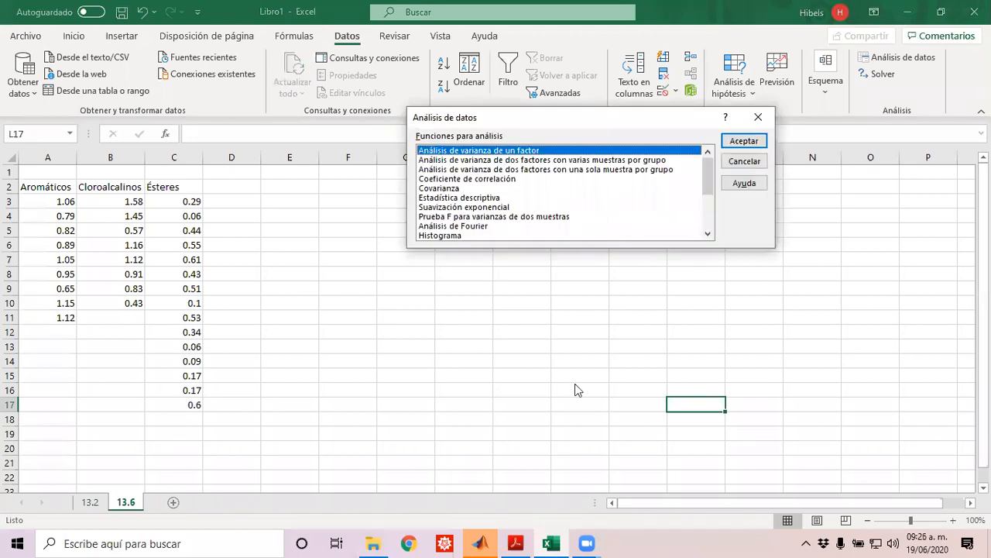
key(Return)
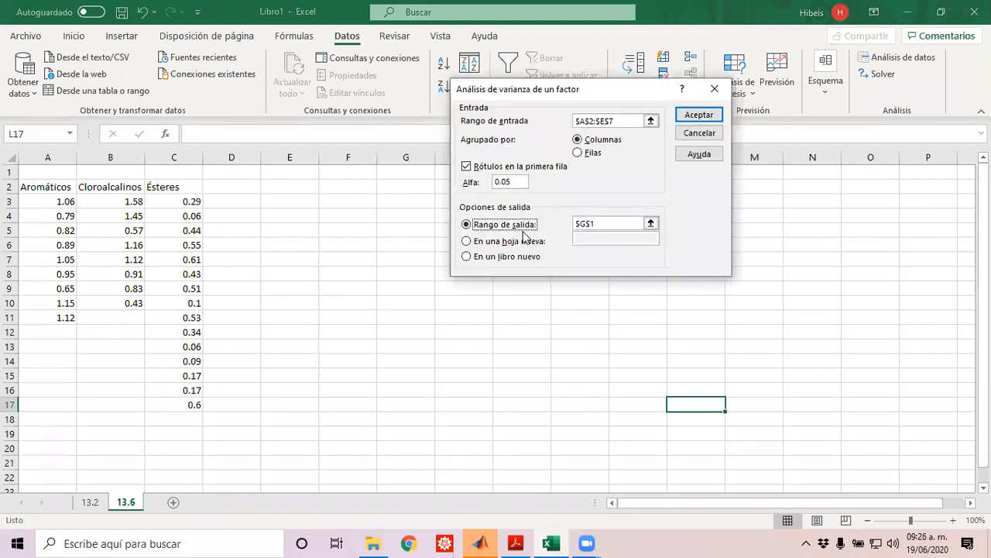
click(695, 387)
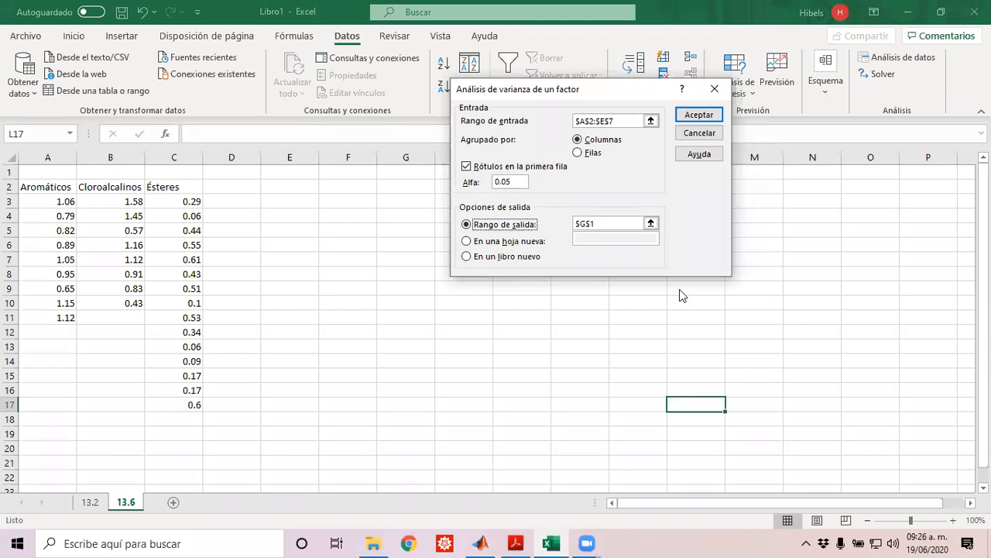
drag(617, 120, 558, 119)
key(Delete)
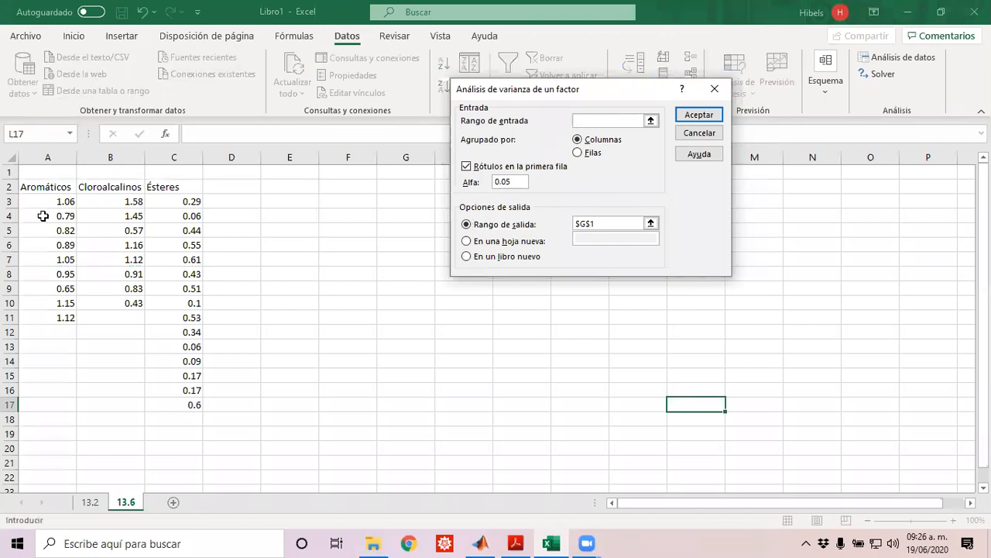
click(48, 187)
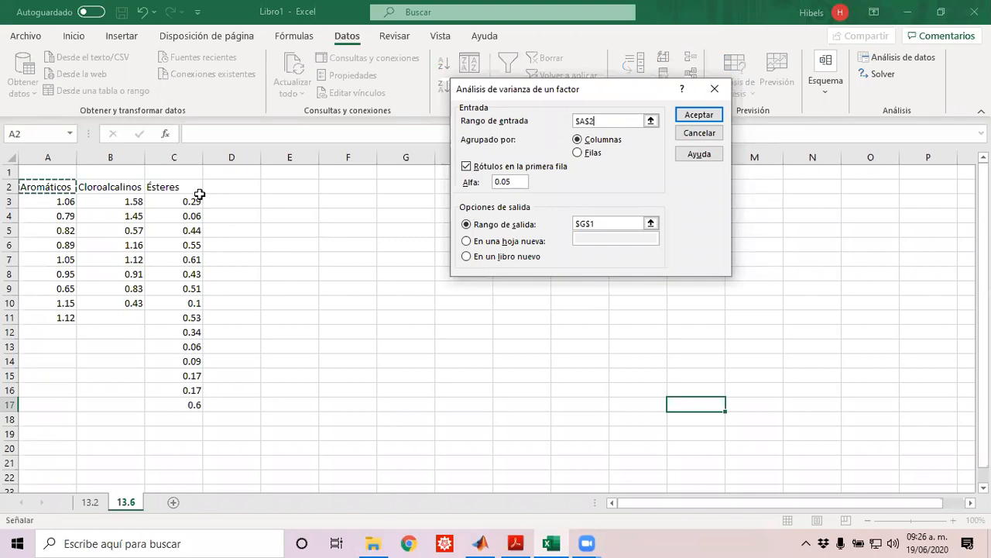
shift+click(179, 405)
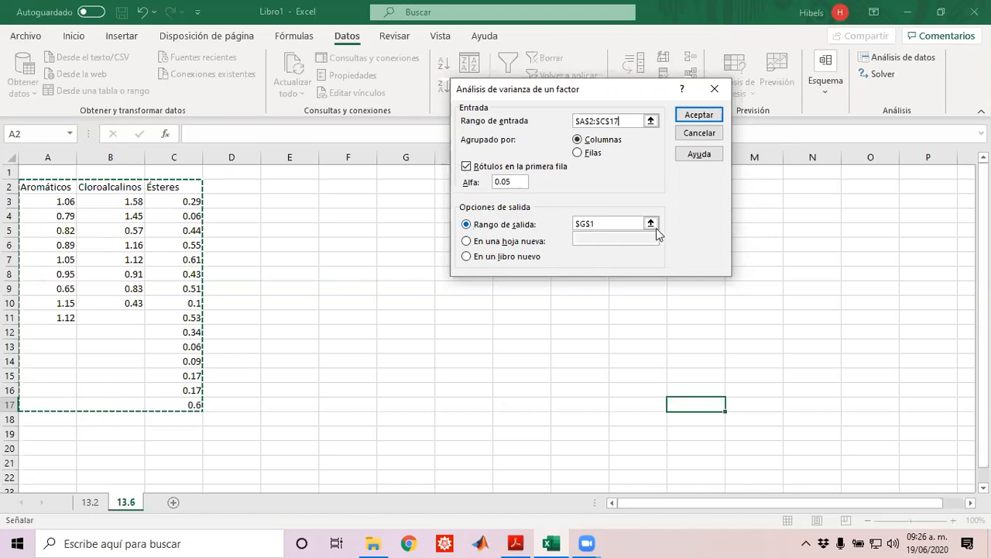
Step: Set the ANOVA output range to cell E1 and run the analysis
click(292, 173)
click(722, 107)
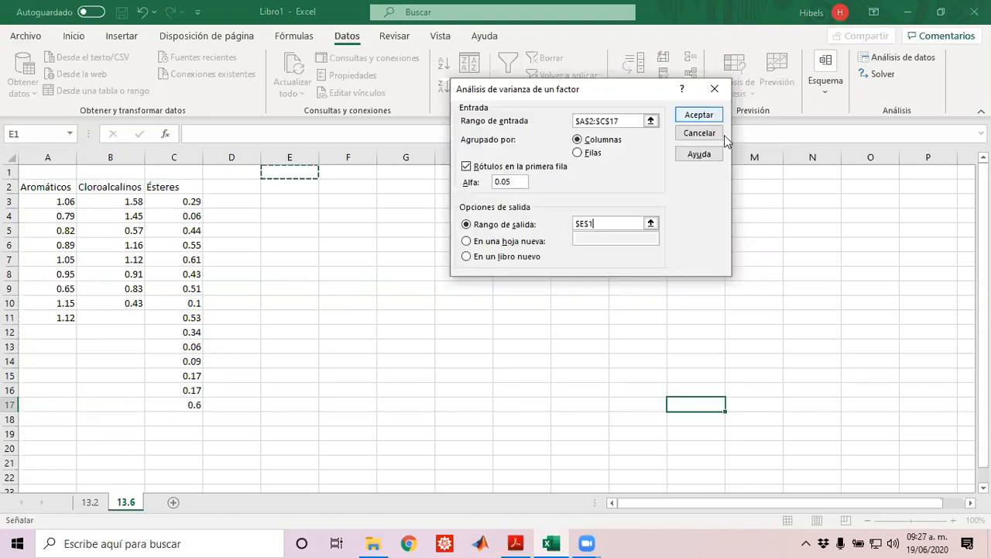
click(698, 115)
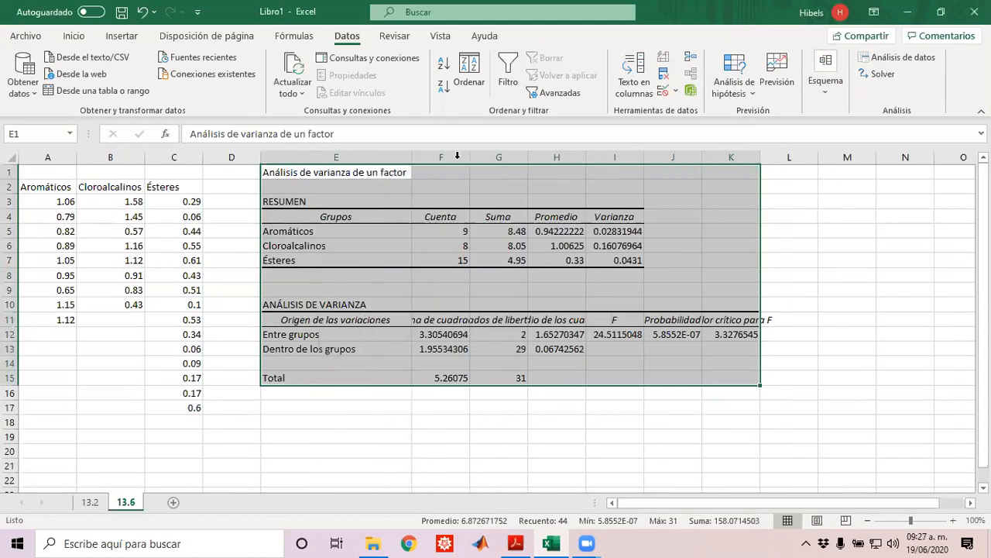
Step: Autofit columns F, G and H so the sum of squares, degrees of freedom and mean square headings fit
double_click(470, 158)
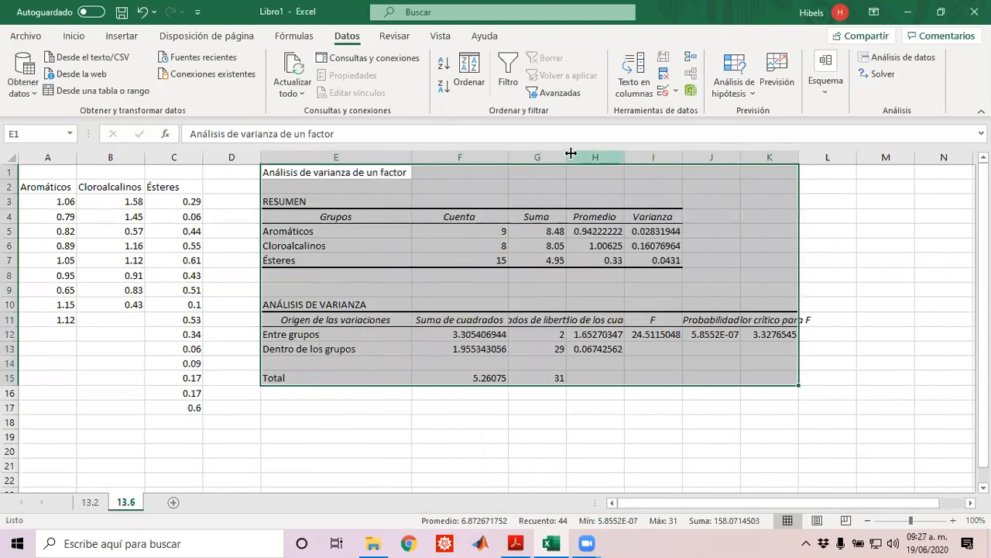
double_click(567, 157)
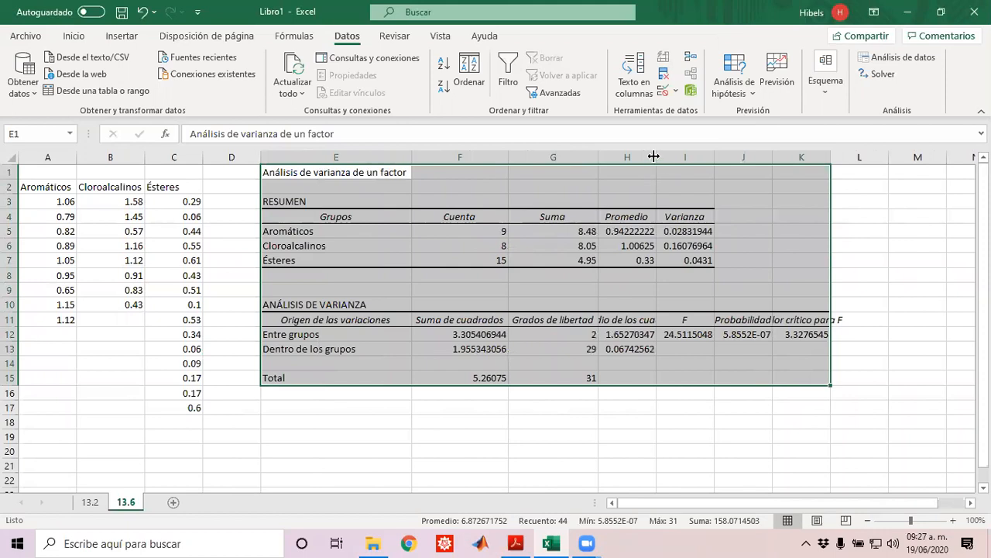
double_click(654, 156)
Step: Compare the between-groups degrees of freedom in G12 with the solvent headings in A2:C2
click(564, 336)
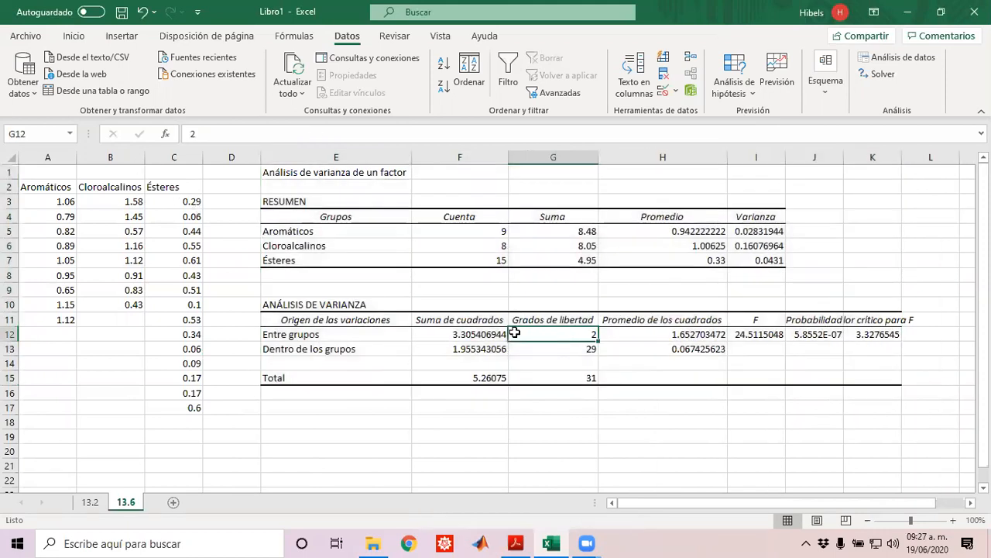
drag(63, 185, 179, 194)
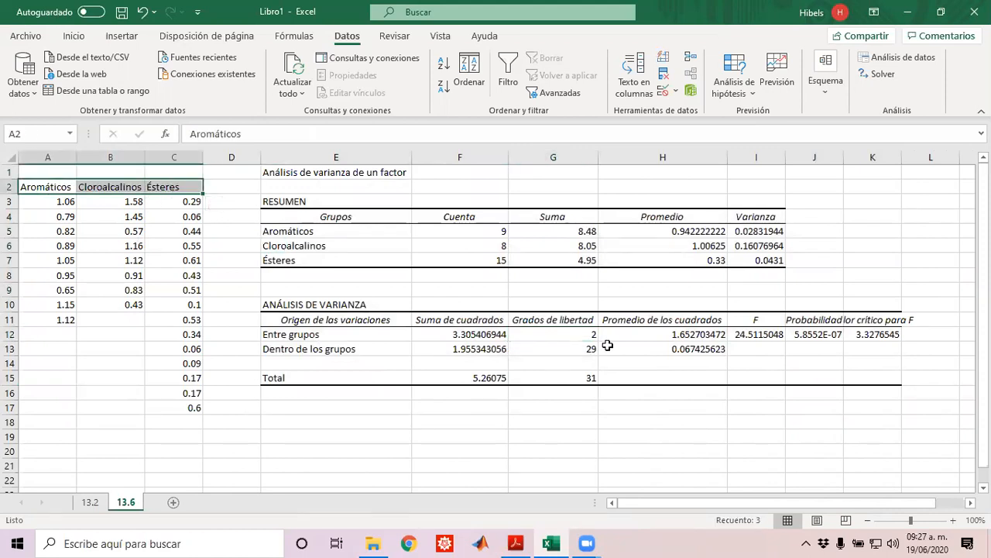
click(577, 334)
drag(62, 186, 177, 186)
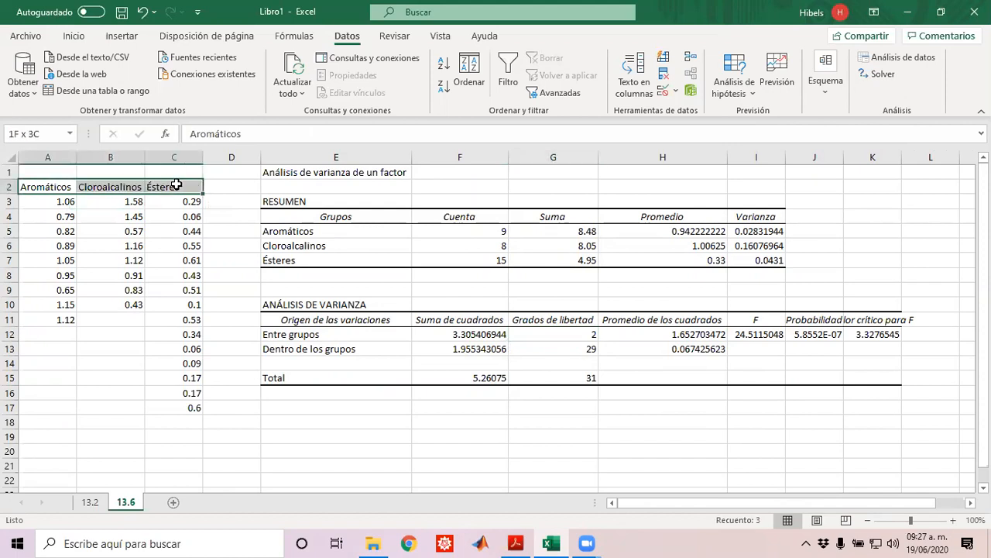
click(554, 335)
Step: Examine the within-groups degrees of freedom in G13 against the group counts in F5:F7 and the solvent headings
click(554, 350)
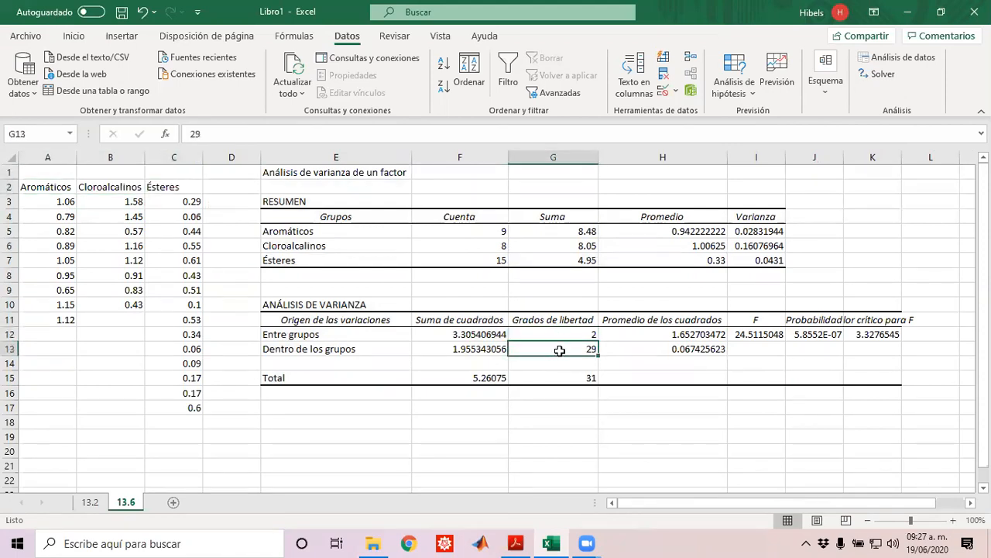
drag(46, 202, 158, 262)
click(464, 237)
drag(465, 240, 464, 263)
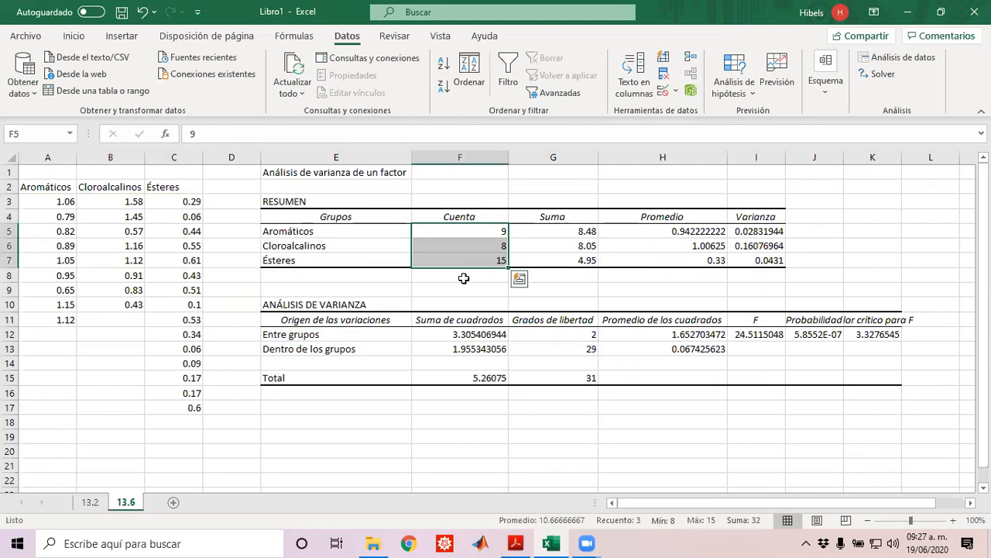
click(461, 281)
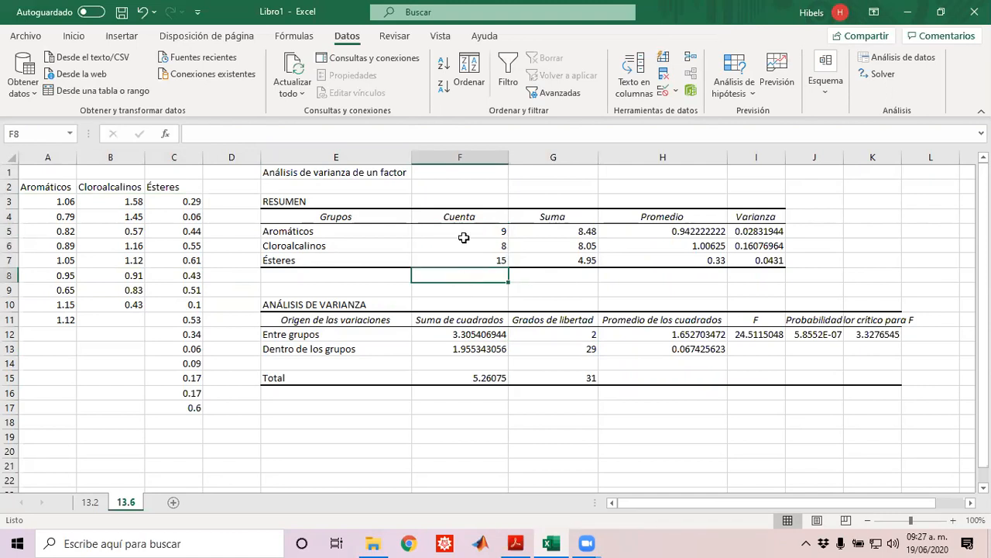
drag(457, 239, 458, 263)
drag(457, 263, 458, 265)
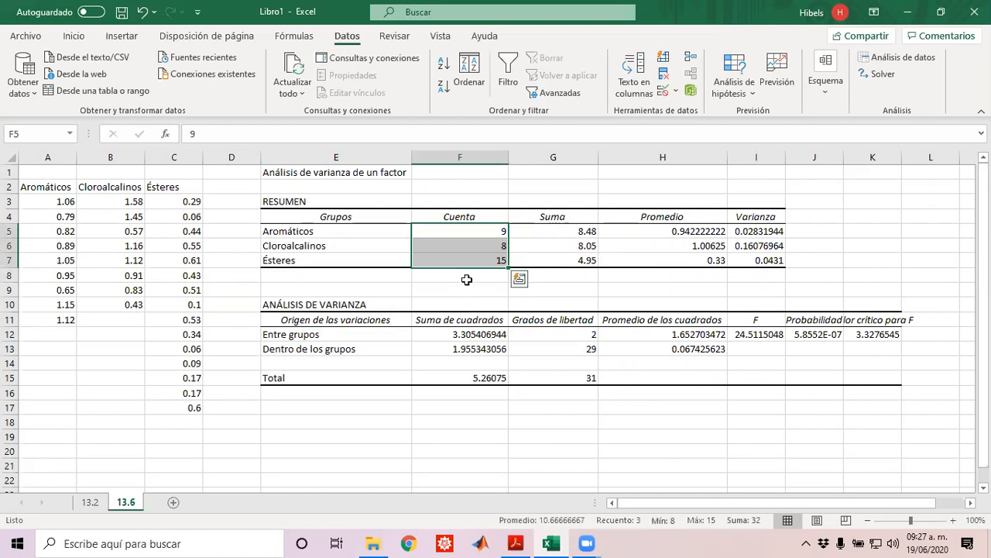
click(465, 278)
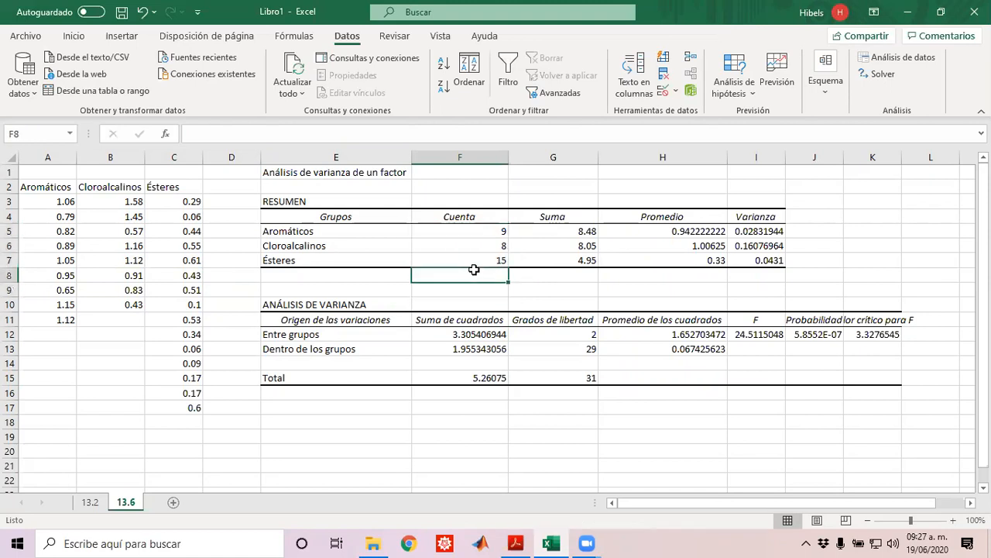
drag(43, 186, 184, 185)
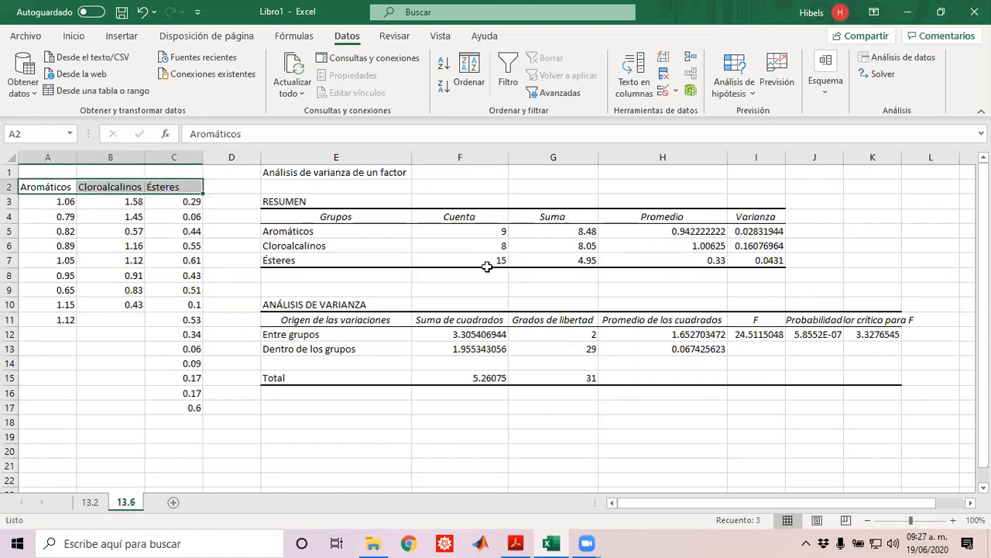
drag(485, 226, 482, 261)
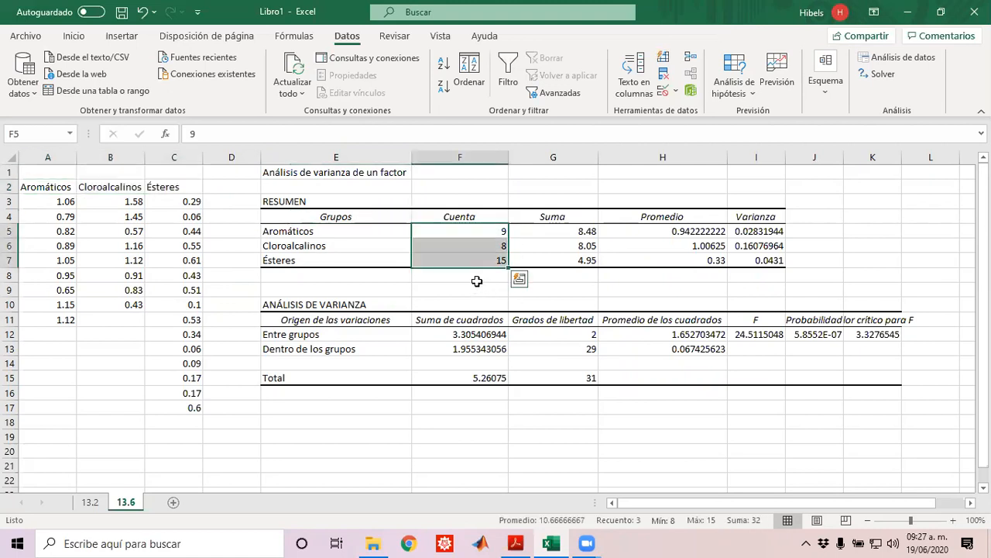
click(476, 282)
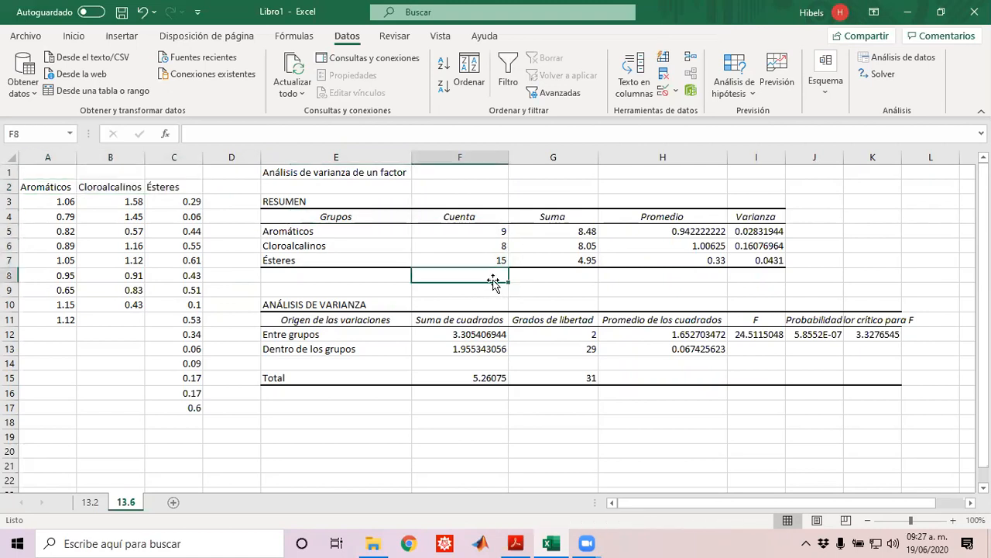
click(470, 233)
drag(470, 233, 469, 263)
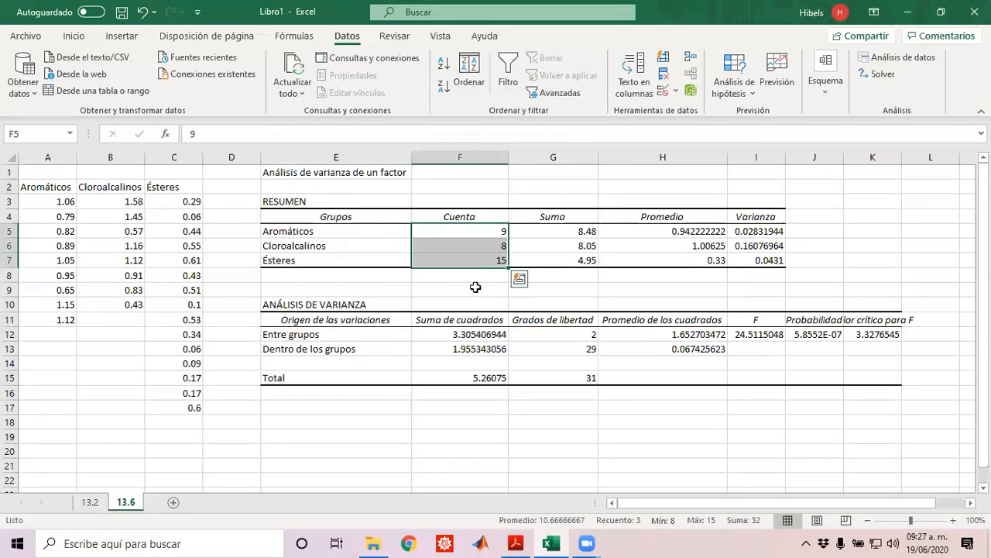
Step: Total the group counts in cell F8 with =SUMA(F5:F7)
click(472, 275)
text(=suma()
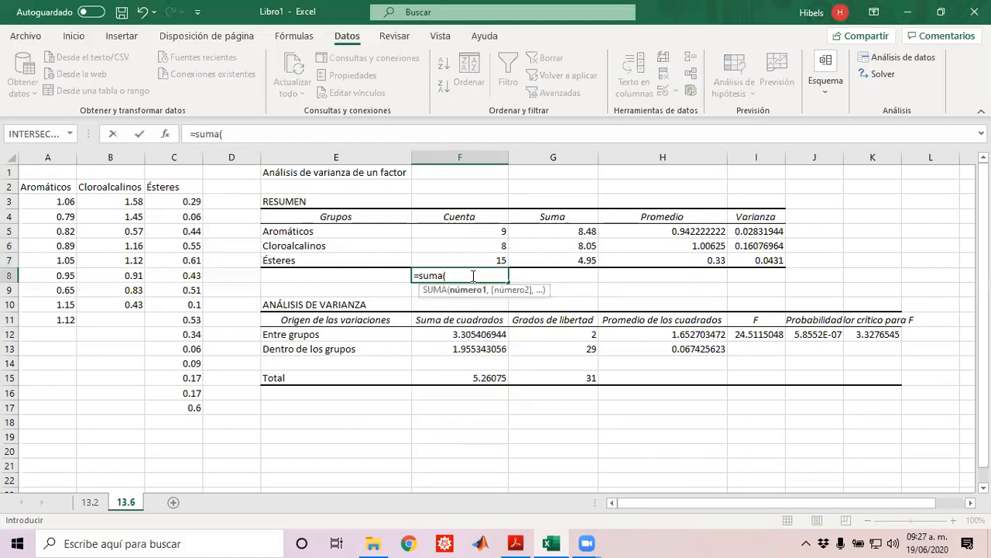
drag(472, 264, 472, 231)
text())
key(Return)
click(471, 275)
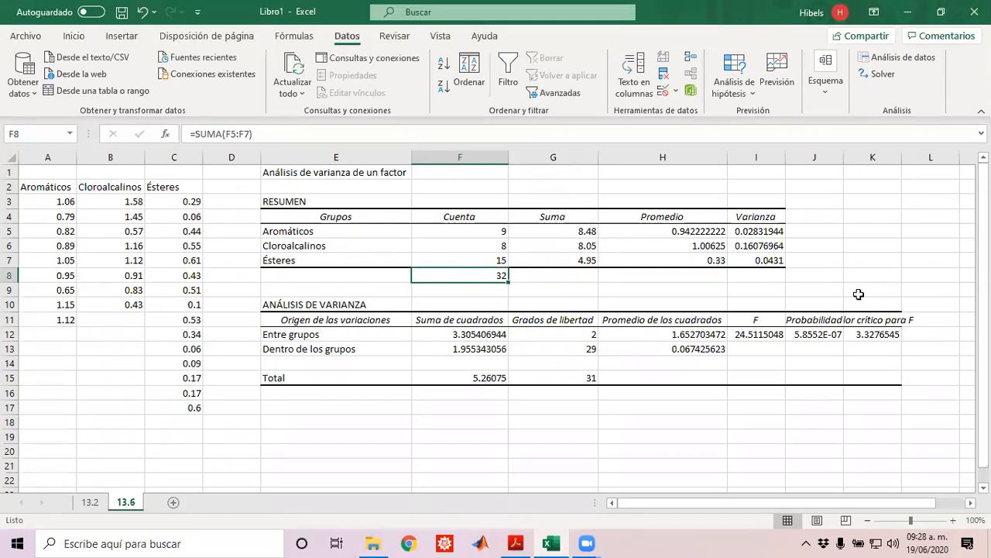
Step: Check the solvent headings against the count total, and clear that total from cell F8
drag(38, 190, 168, 186)
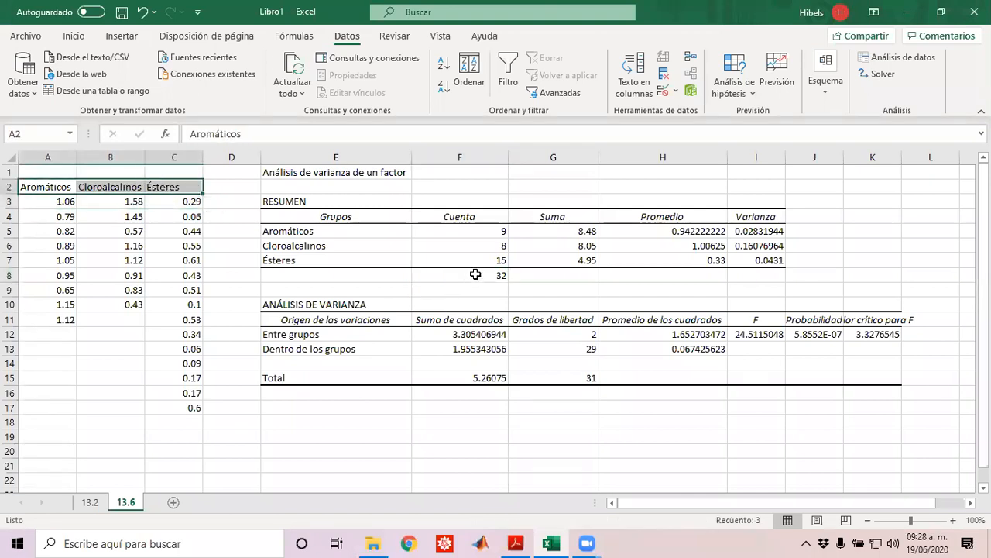
click(476, 274)
key(Delete)
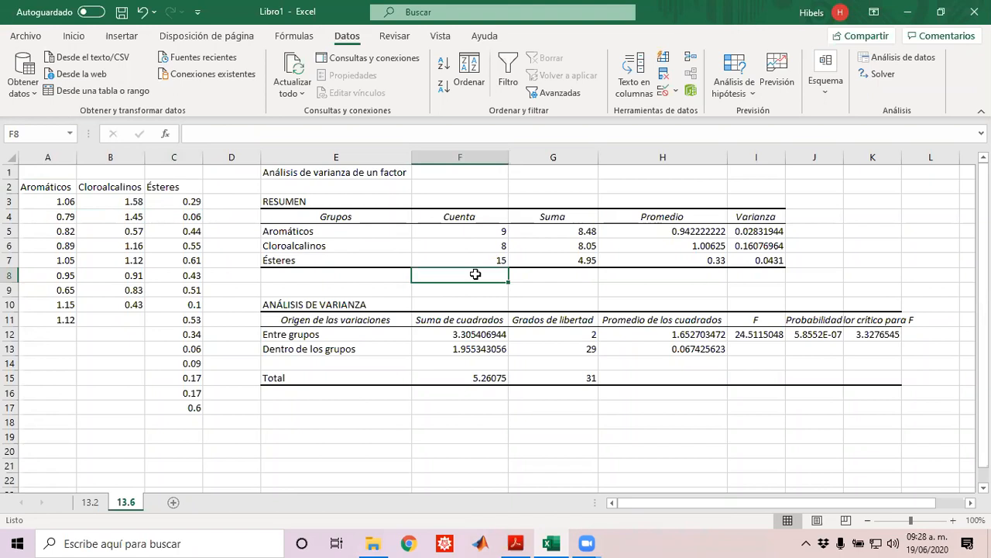
Step: Relate the within-groups, total and between-groups degrees of freedom in column G to the solvent headings and data in A3:C17
click(533, 350)
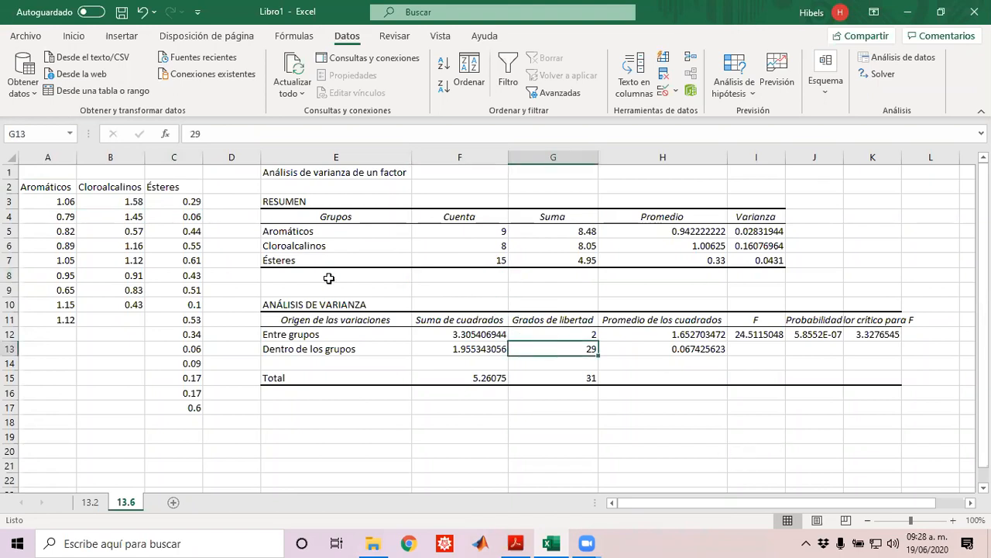
drag(61, 200, 196, 414)
click(582, 378)
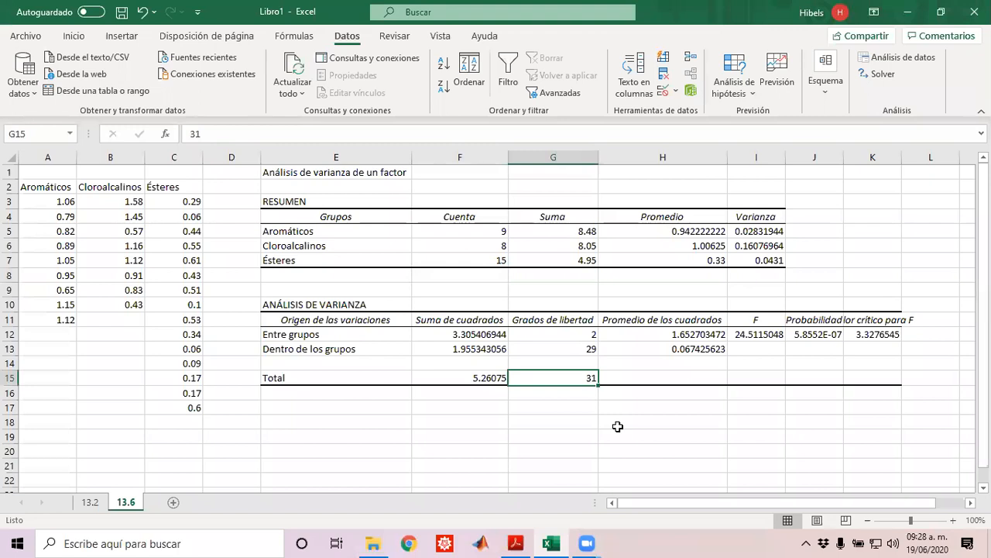
click(546, 331)
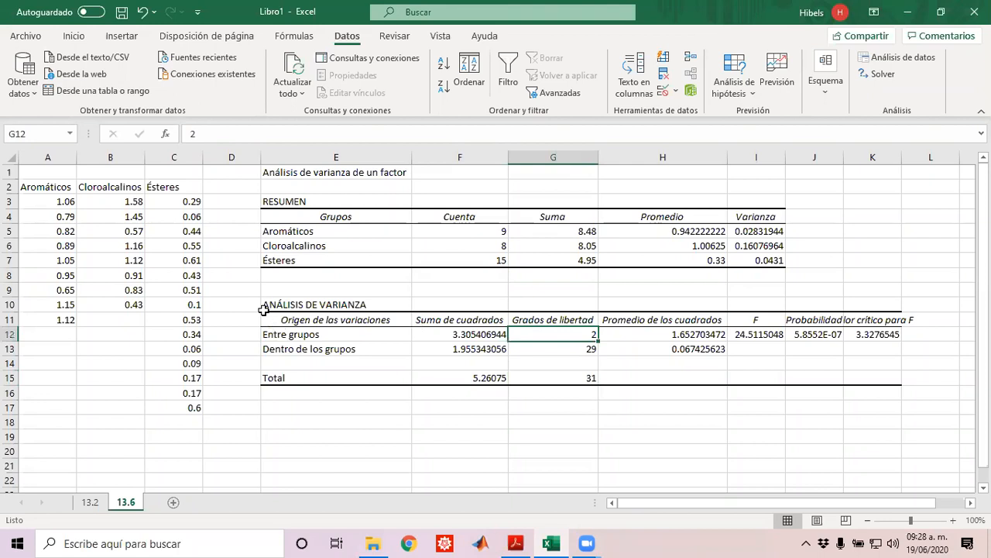
click(48, 188)
drag(83, 187, 189, 186)
click(550, 352)
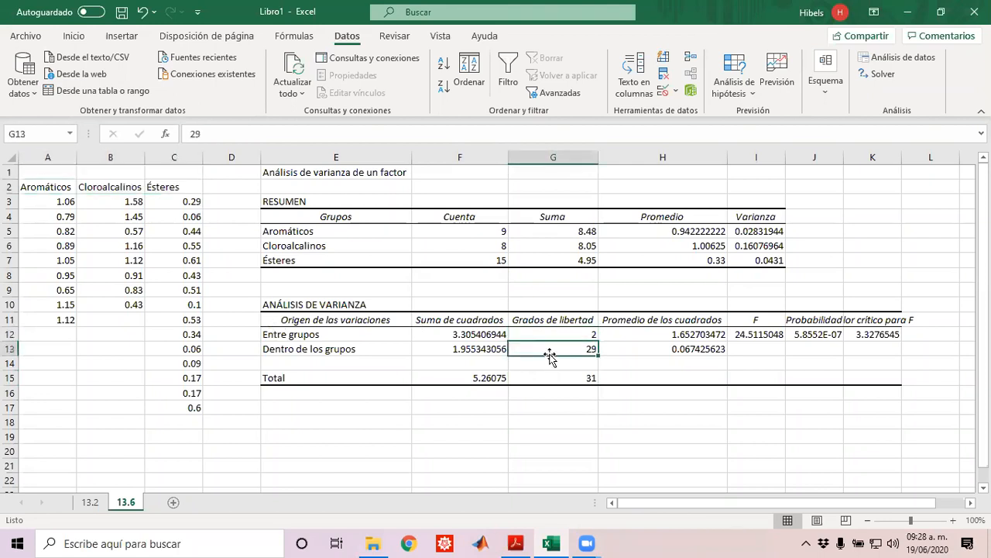
click(48, 202)
drag(153, 204, 194, 404)
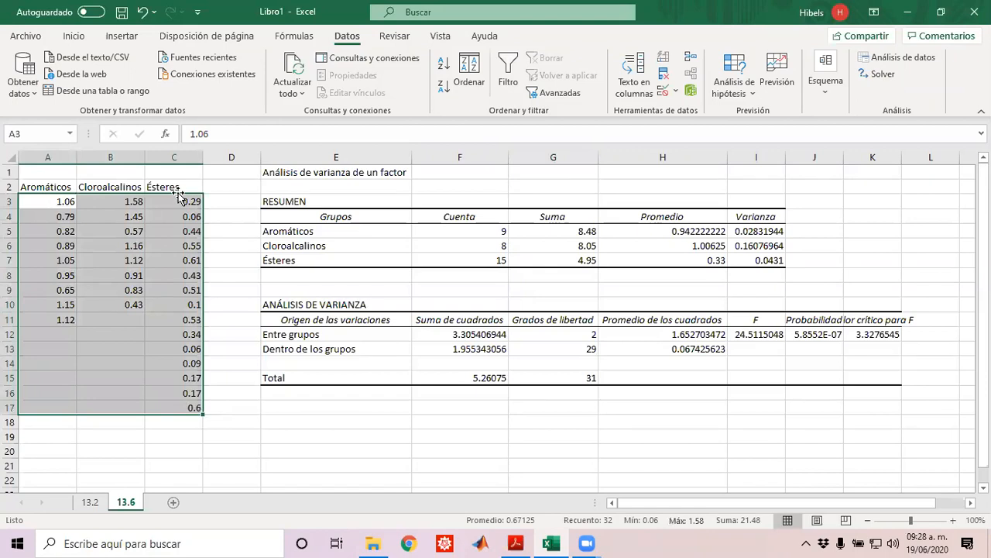
click(563, 351)
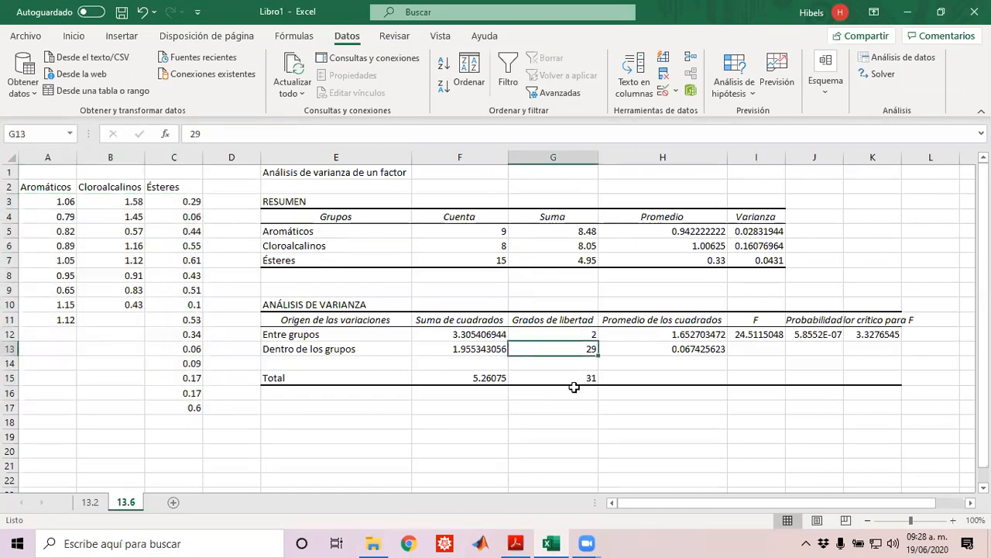
click(570, 379)
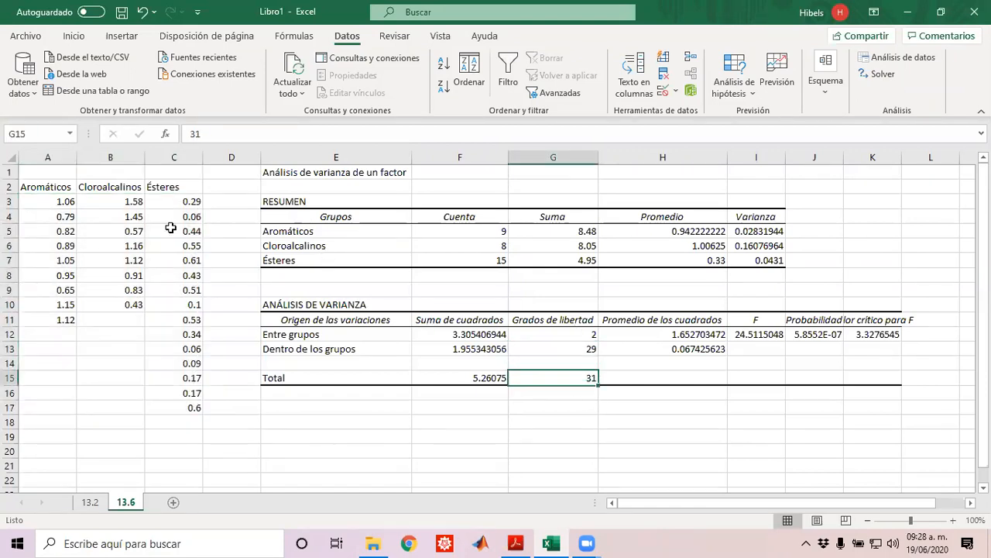
drag(62, 201, 182, 410)
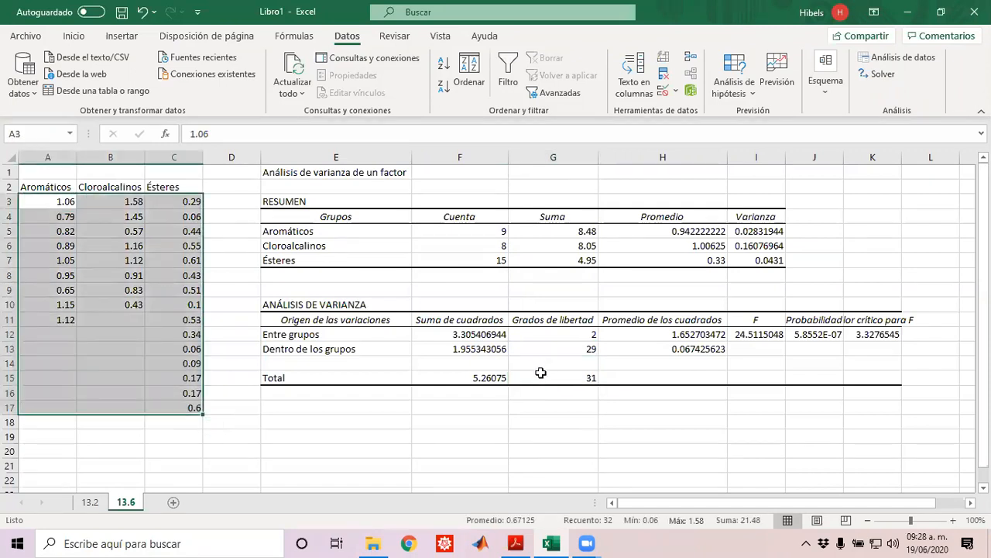
Step: Relate the sums of squares and degrees of freedom in F12:G13 to the mean squares in H12:H13
click(540, 373)
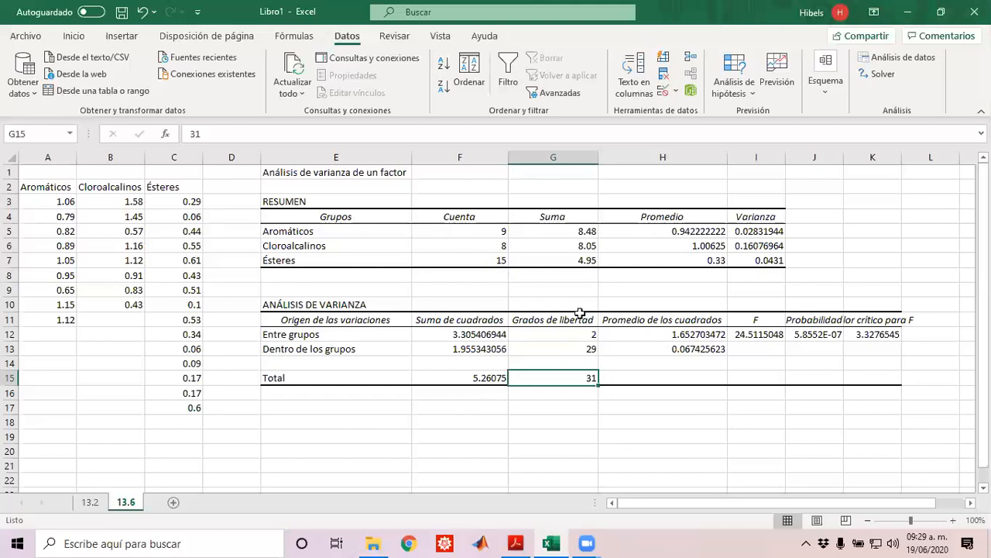
click(634, 333)
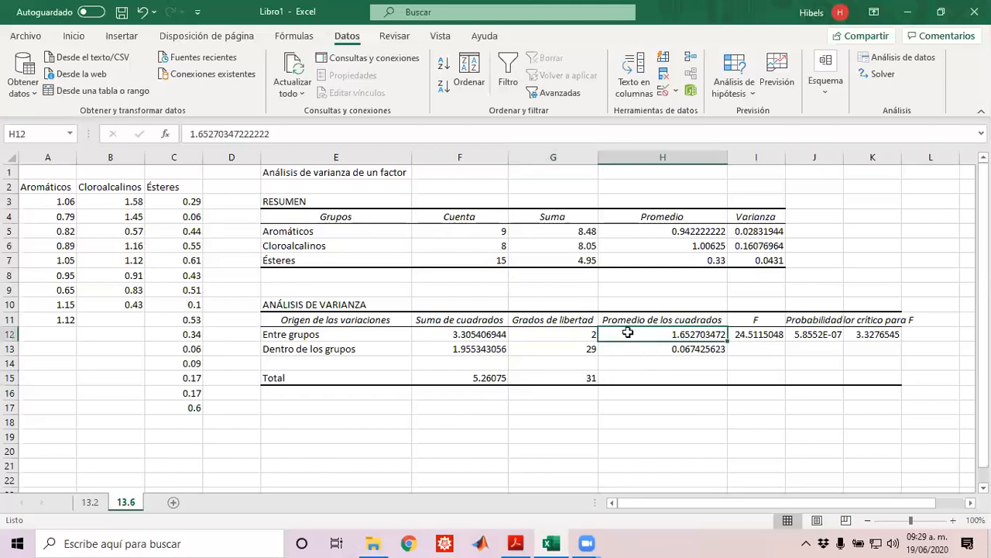
click(480, 334)
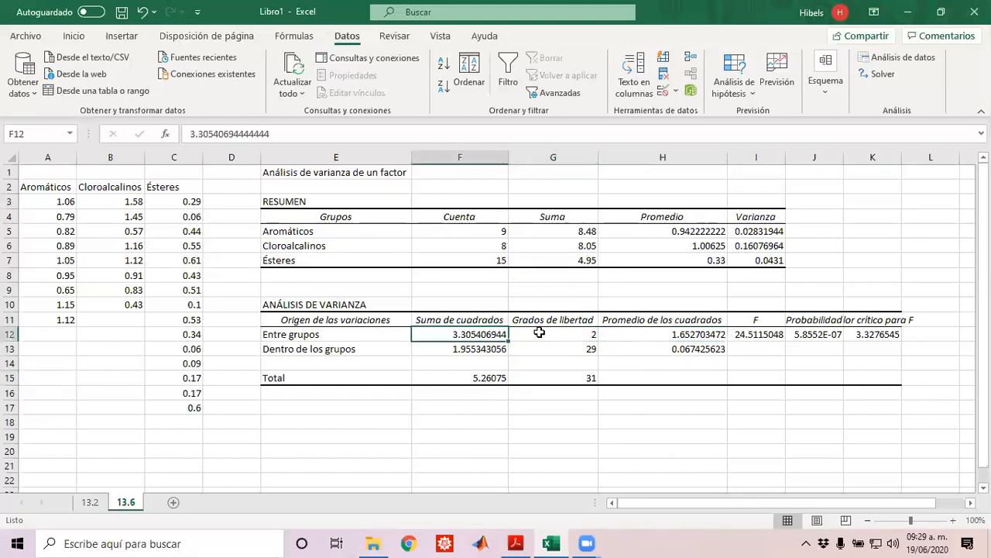
click(540, 334)
click(680, 334)
click(480, 348)
click(582, 346)
click(674, 350)
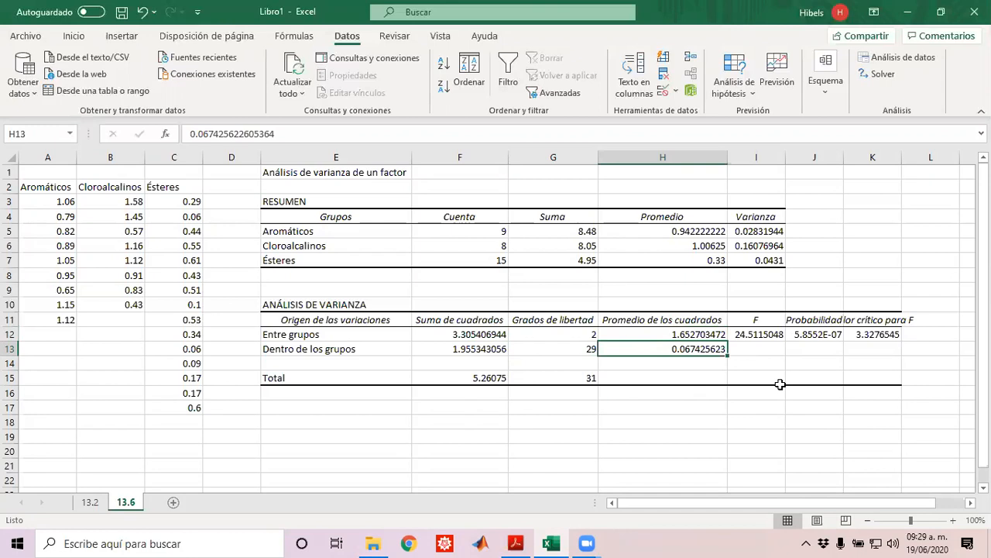
Step: Compare the F statistic in I12 with the critical value in K12, and review the probability in J12
click(756, 335)
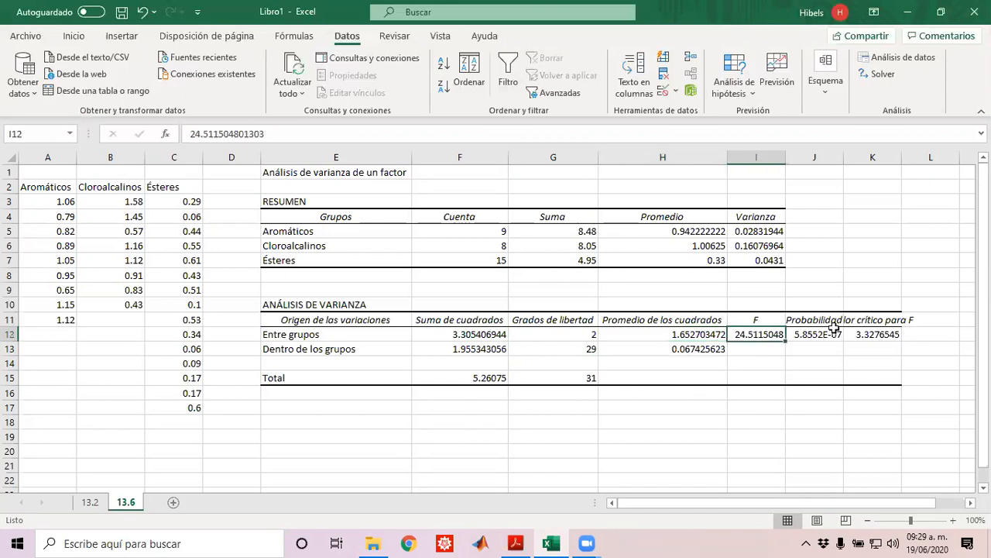
drag(811, 291, 906, 342)
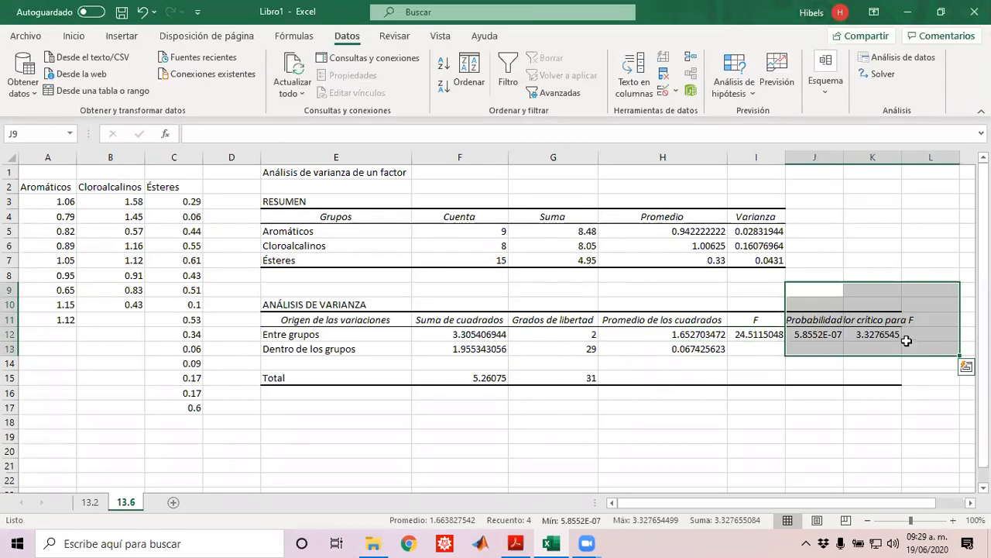
click(878, 341)
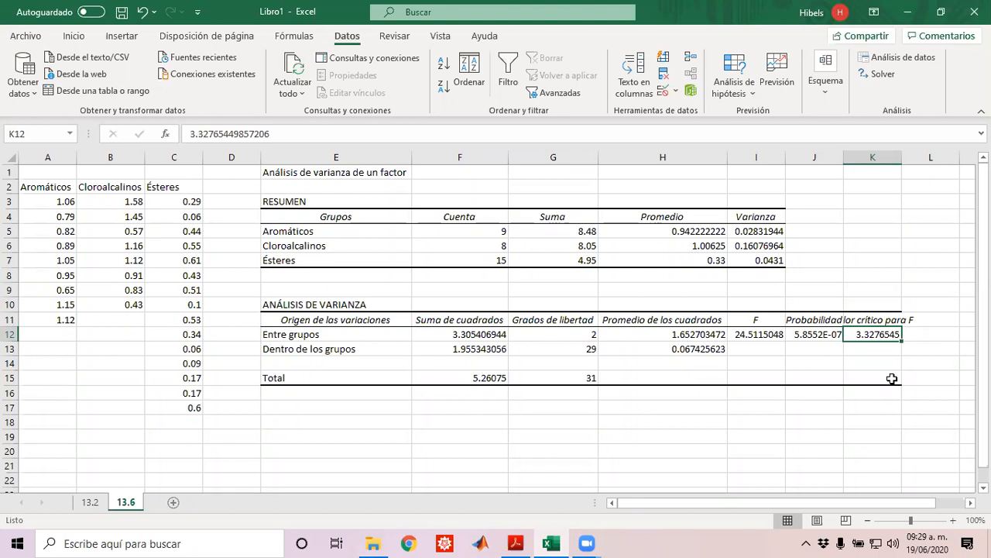
click(749, 333)
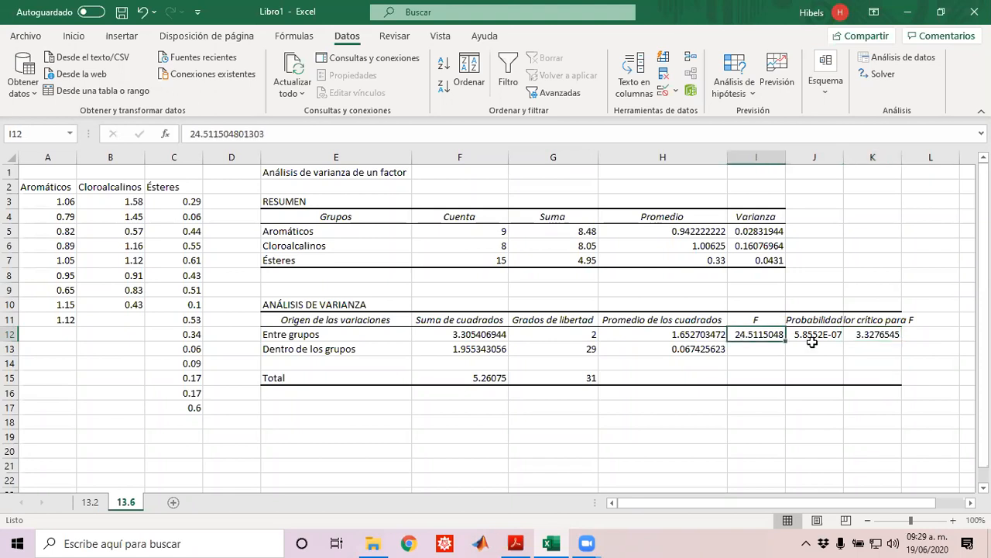
click(878, 334)
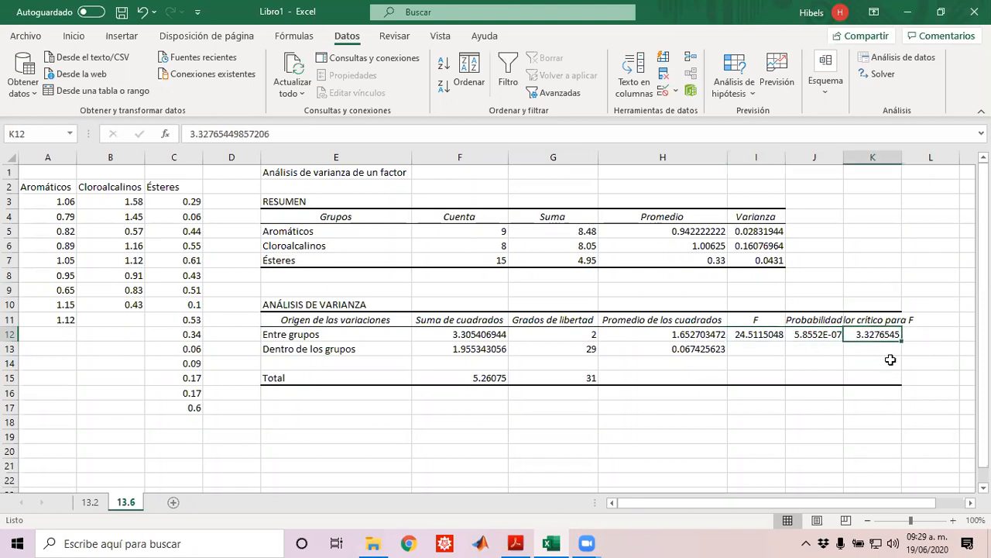
click(754, 333)
click(891, 334)
Step: Auto-fit the widths of columns J and K so the probability and critical value headings fit
click(841, 169)
double_click(844, 157)
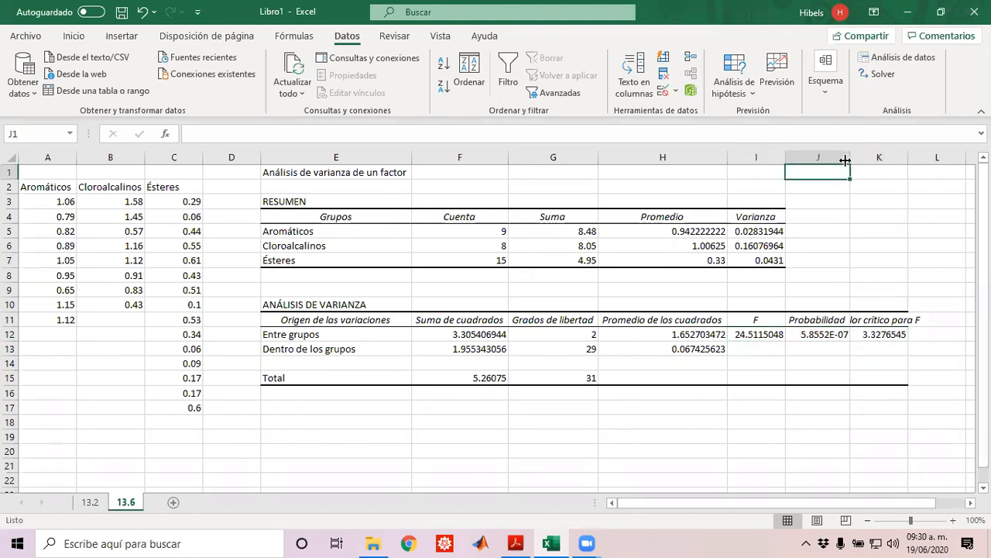
double_click(908, 157)
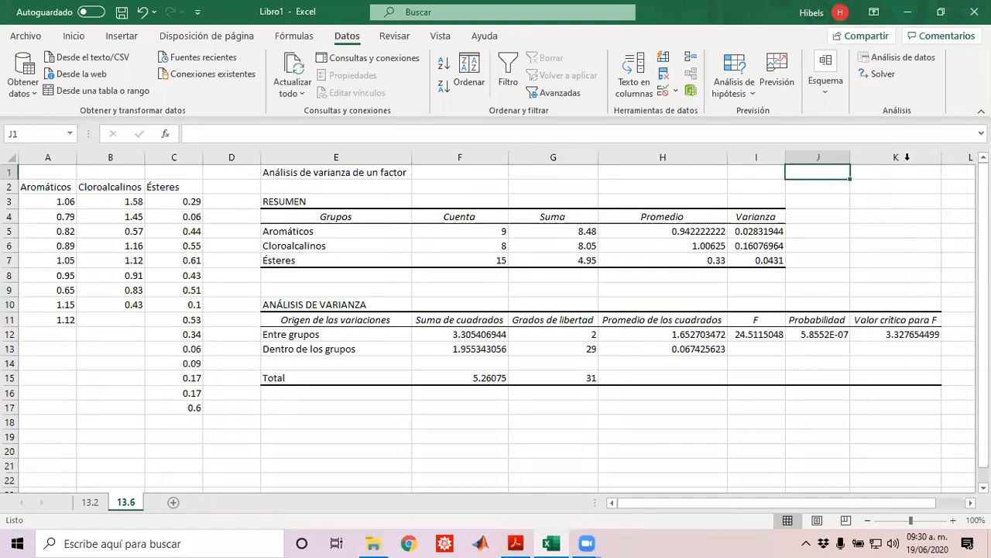
click(907, 157)
Step: Examine the critical value and solvent averages in H5:H7, and reread the question of exercise 13.6 in the Walpole PDF in Acrobat Reader
click(920, 348)
click(905, 330)
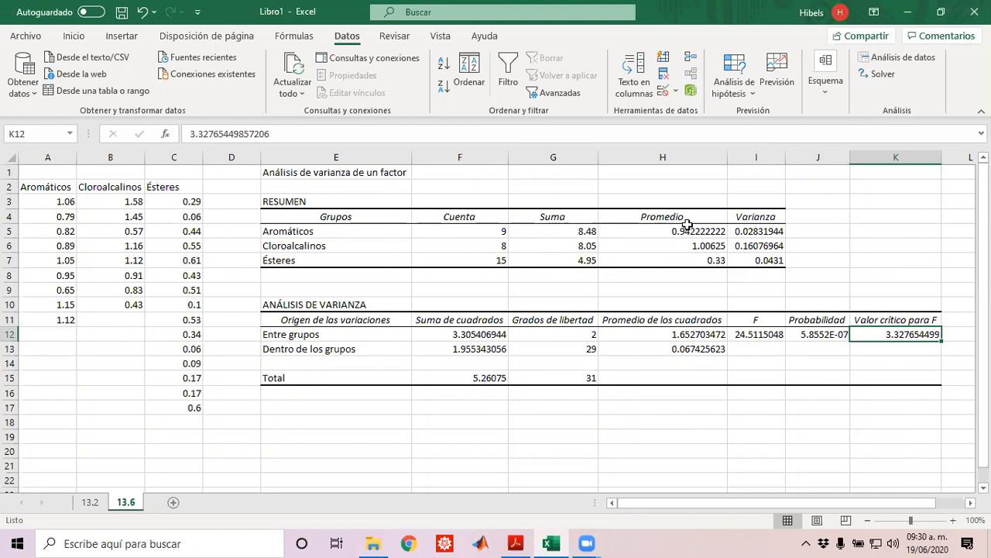
drag(680, 230, 682, 265)
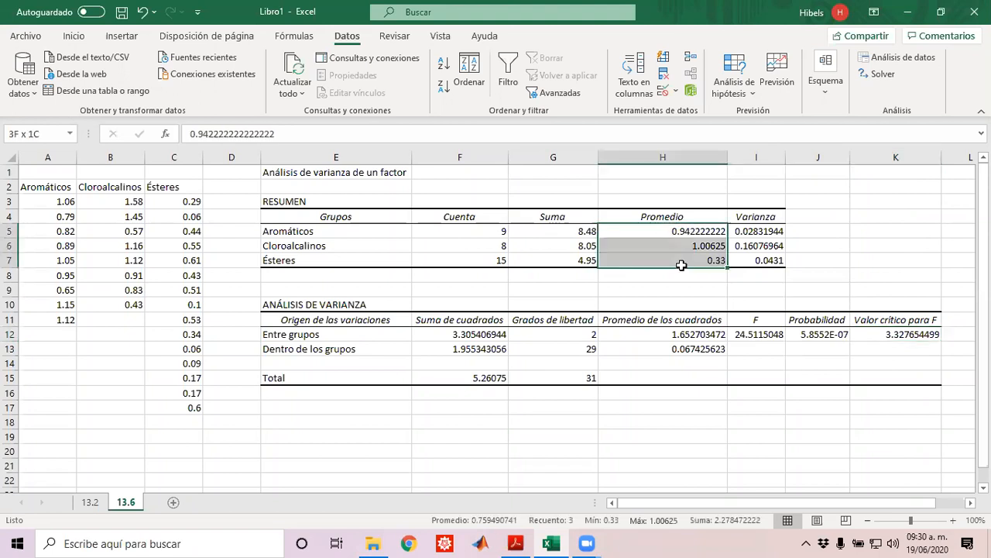
click(767, 361)
click(669, 262)
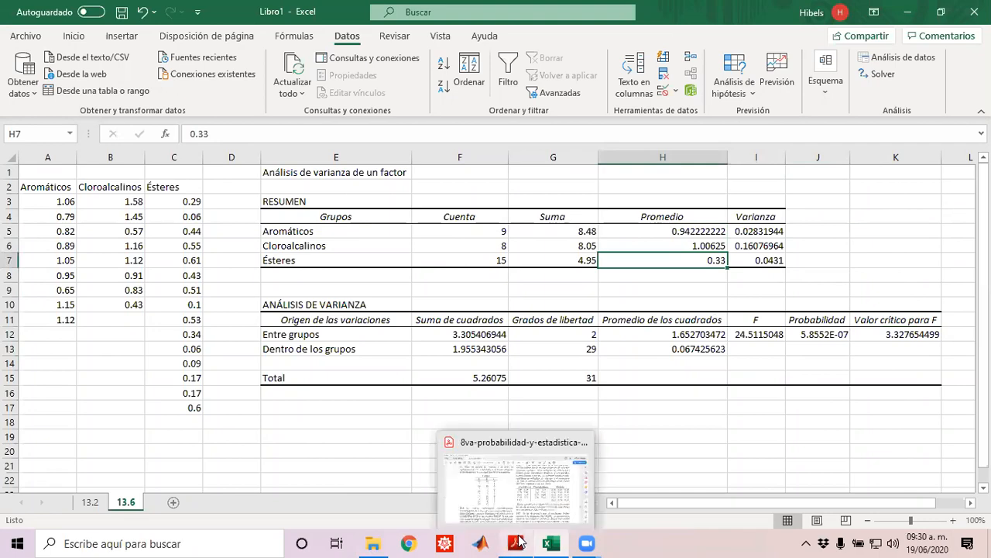
click(519, 540)
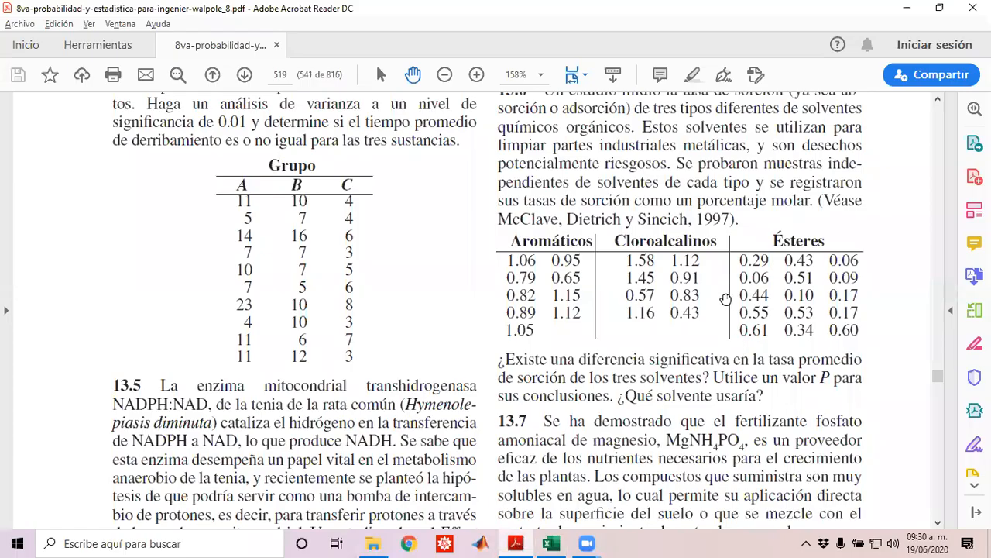
scroll(726, 298, up, 2)
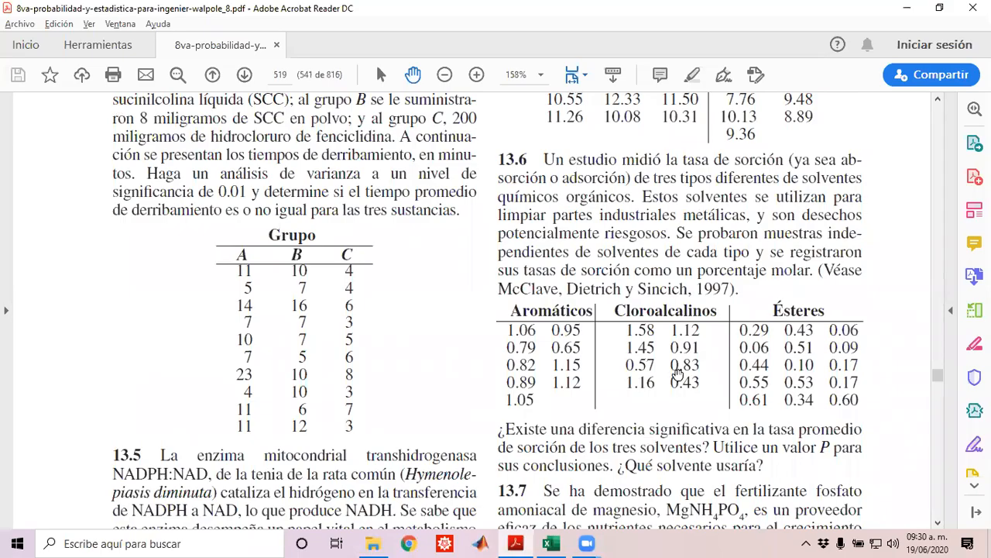
click(554, 542)
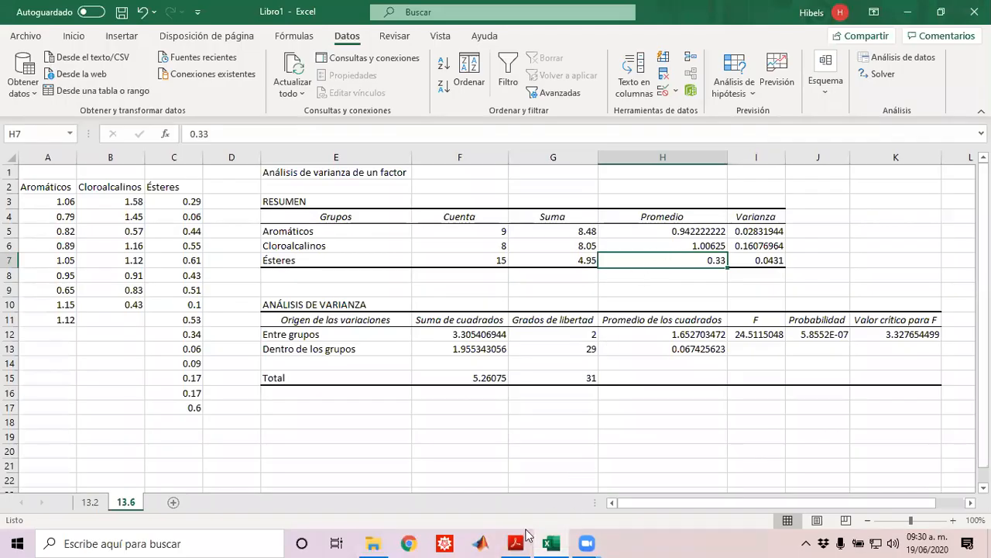
click(517, 542)
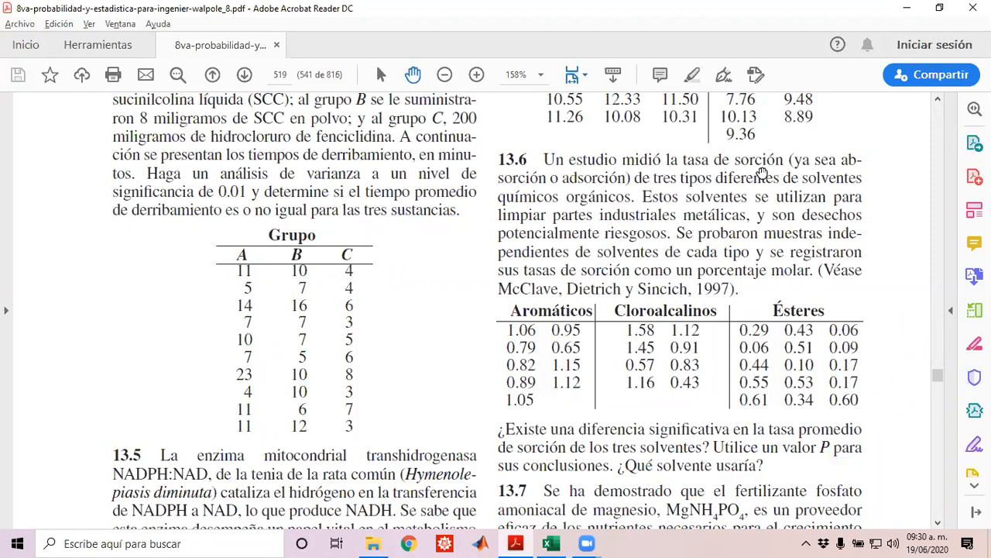
click(550, 543)
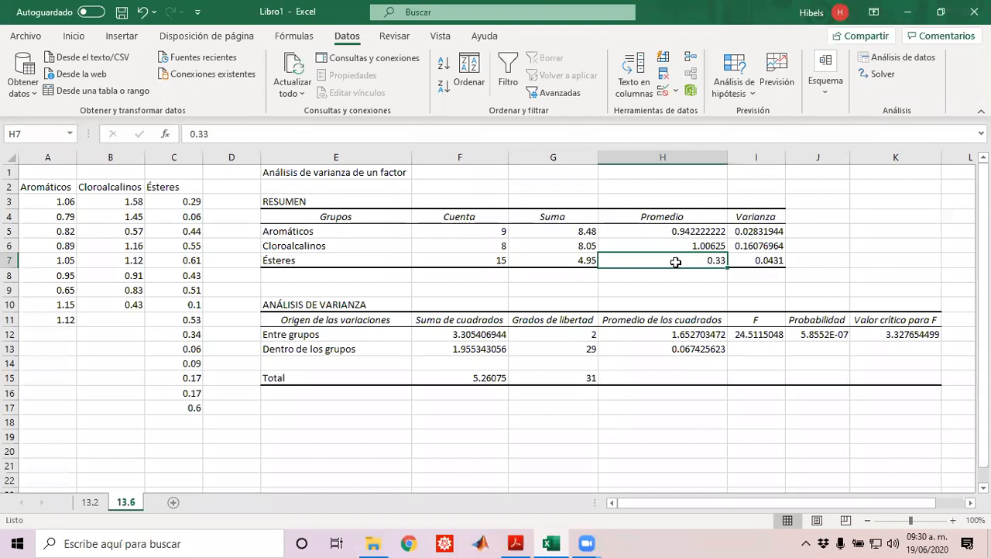
Step: Review the Aromáticos and Cloroalcalinos averages and the Cloroalcalinos summary row against the exercise 13.6 statement in the PDF in Acrobat Reader
click(655, 231)
click(655, 248)
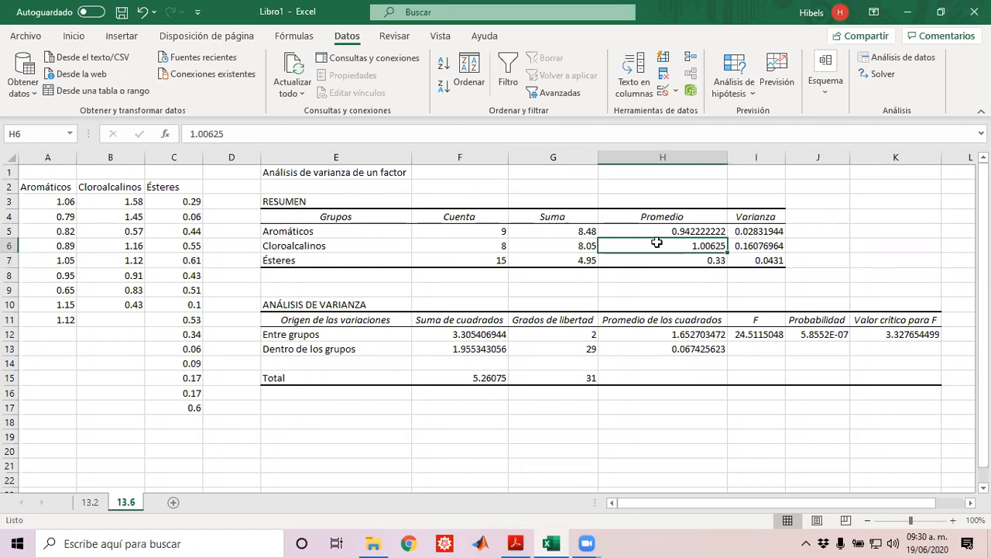
click(353, 244)
drag(400, 244, 742, 250)
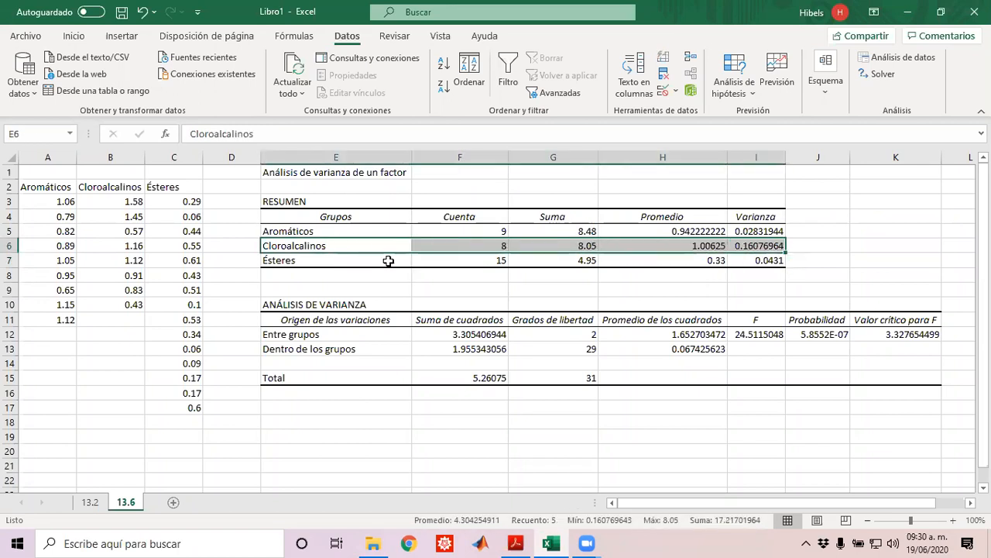
click(521, 542)
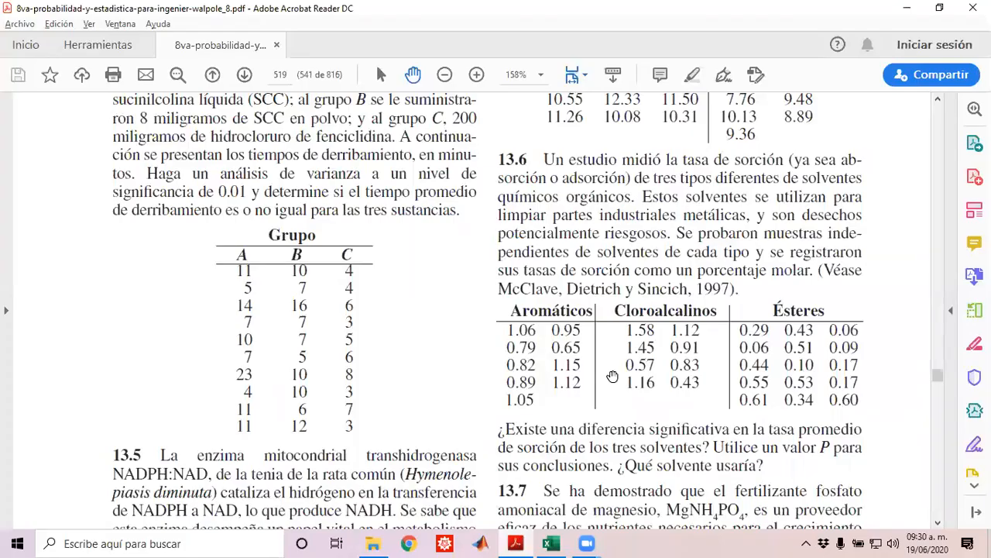
click(552, 543)
click(362, 247)
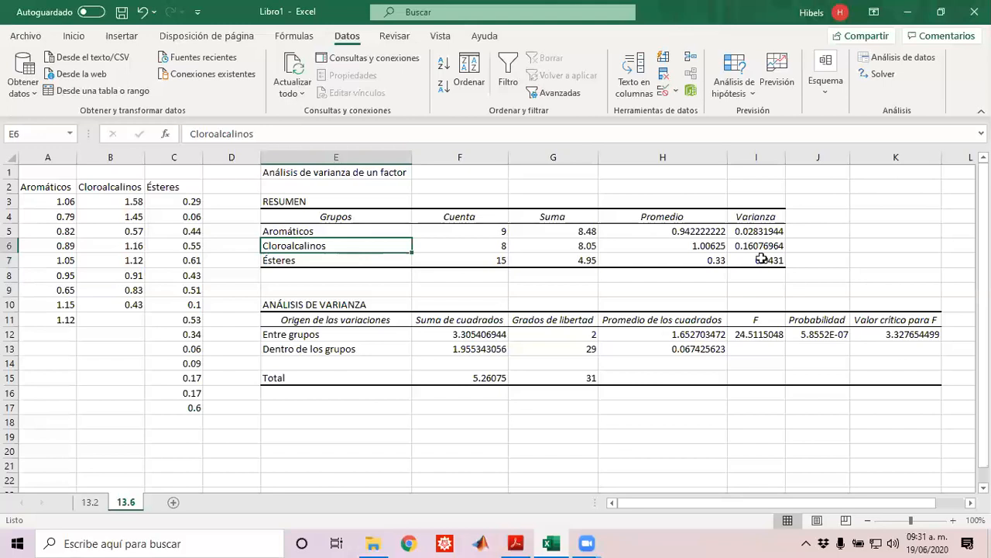
Step: Compare the averages and variances of Aromáticos and Cloroalcalinos in rows 5 and 6 with the Ésteres average in H7
drag(757, 245, 704, 245)
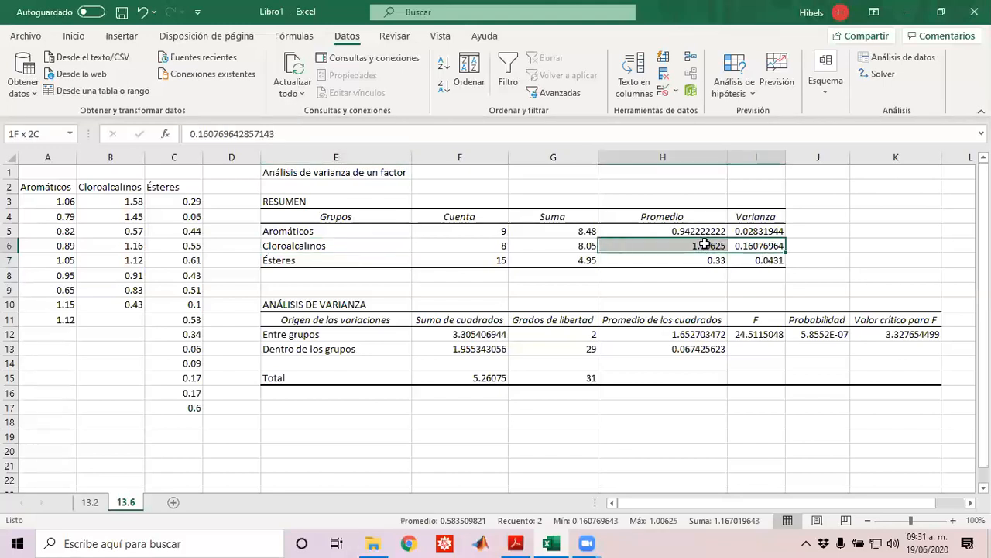
click(331, 247)
drag(336, 229, 745, 247)
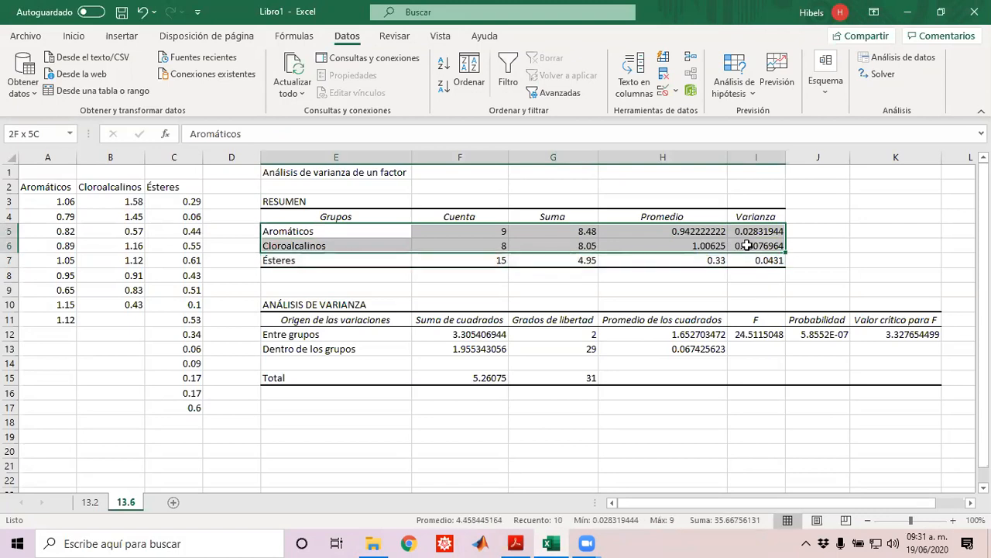
click(701, 231)
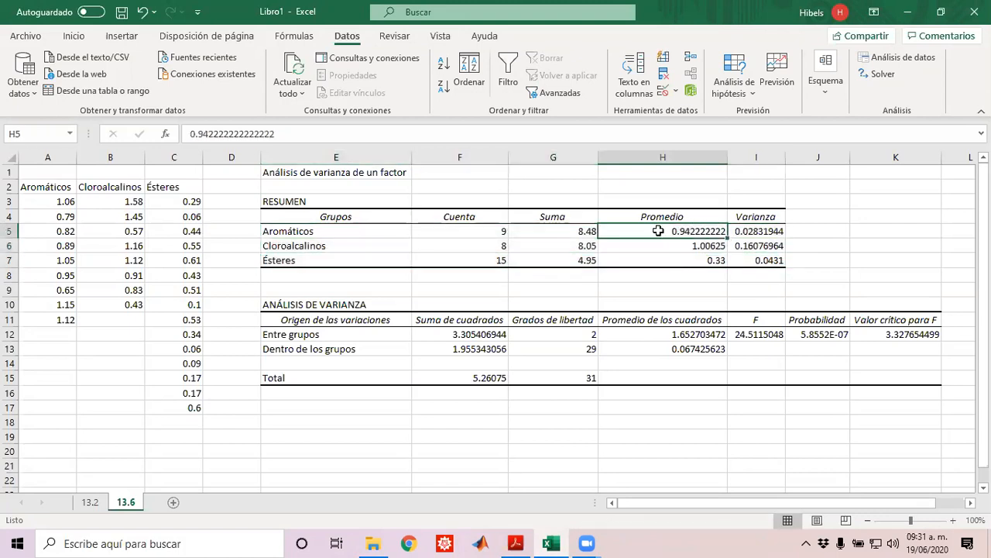
shift+click(740, 242)
drag(354, 228, 777, 242)
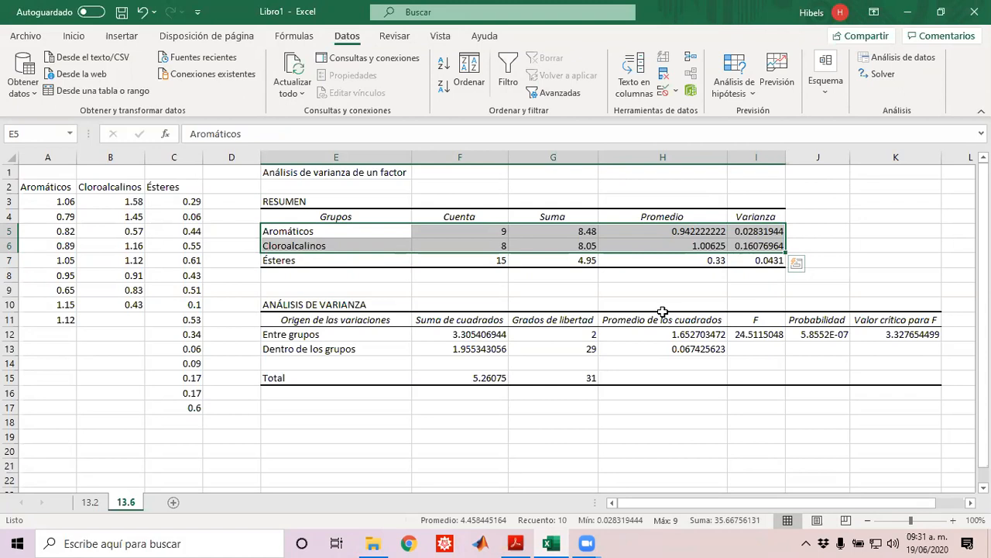
click(662, 262)
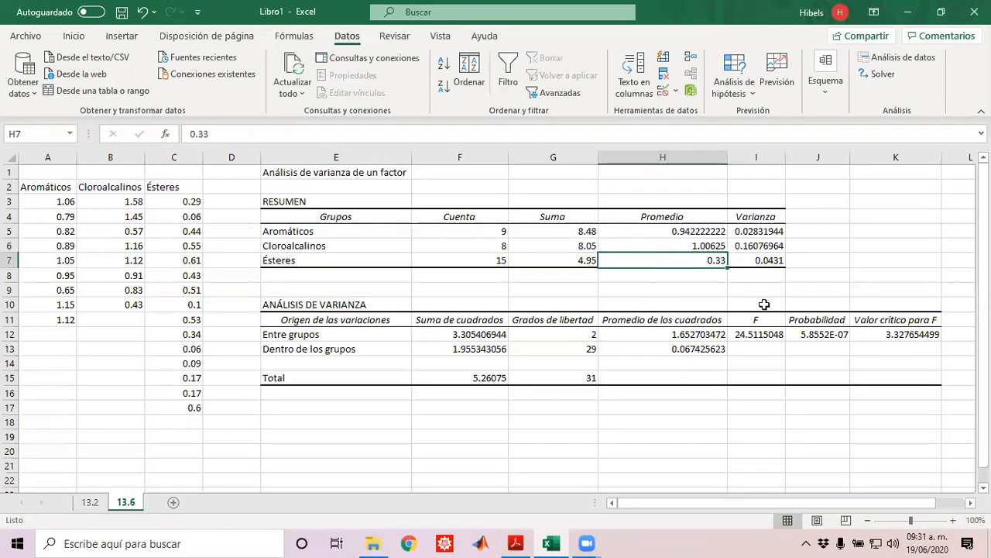
drag(670, 230, 674, 246)
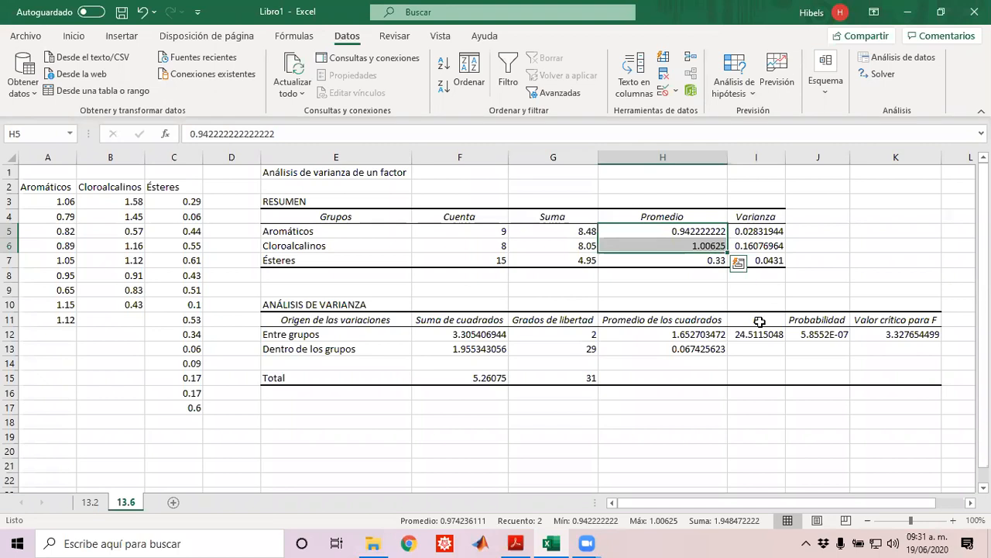
click(760, 322)
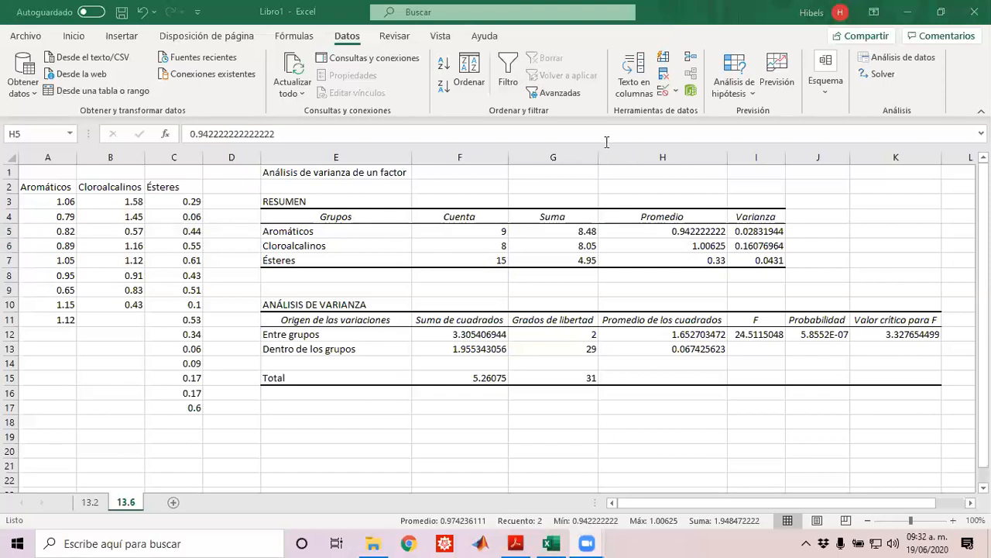
Step: Add a new worksheet and enter the column headings a, b and c in A1:C1
click(173, 503)
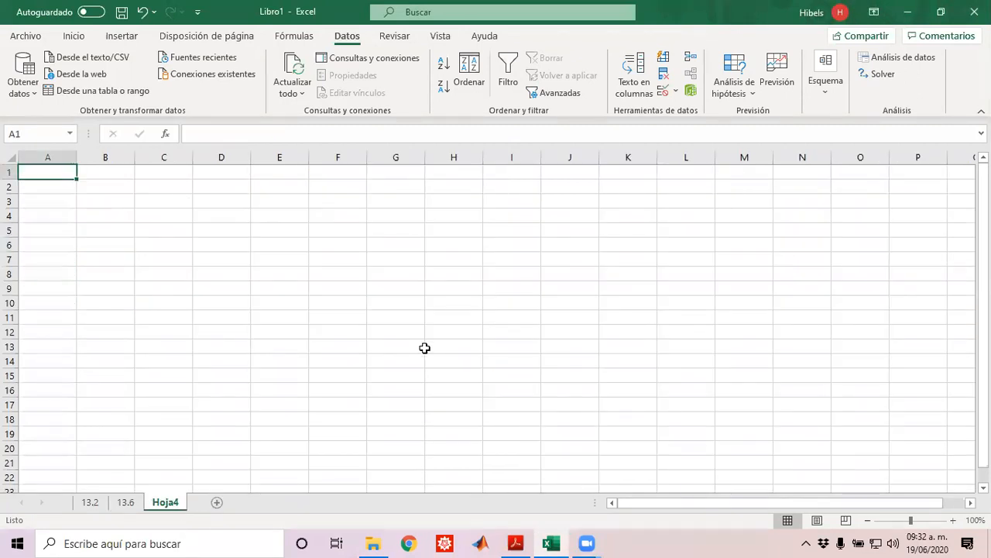
text(a)
key(Tab)
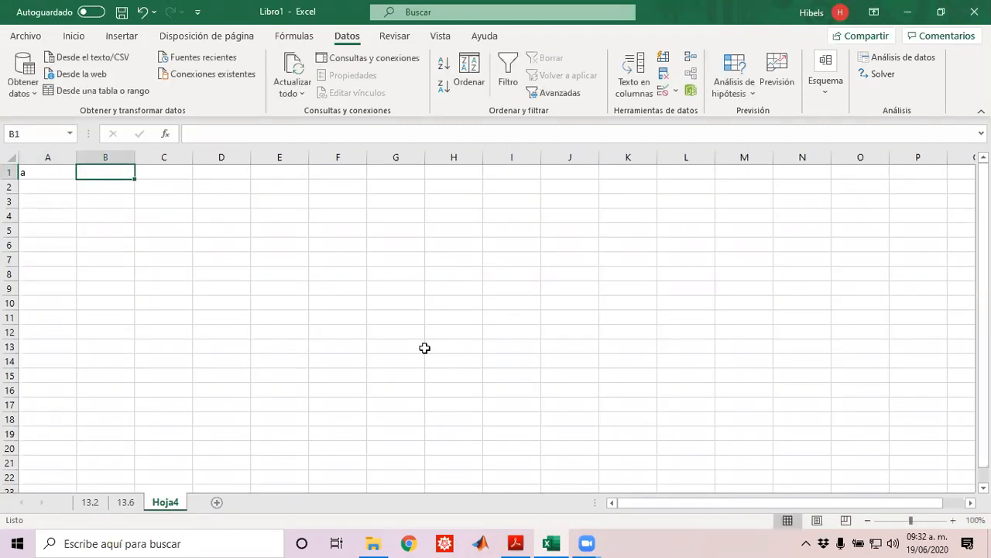
text(b)
key(Tab)
text(c)
key(Return)
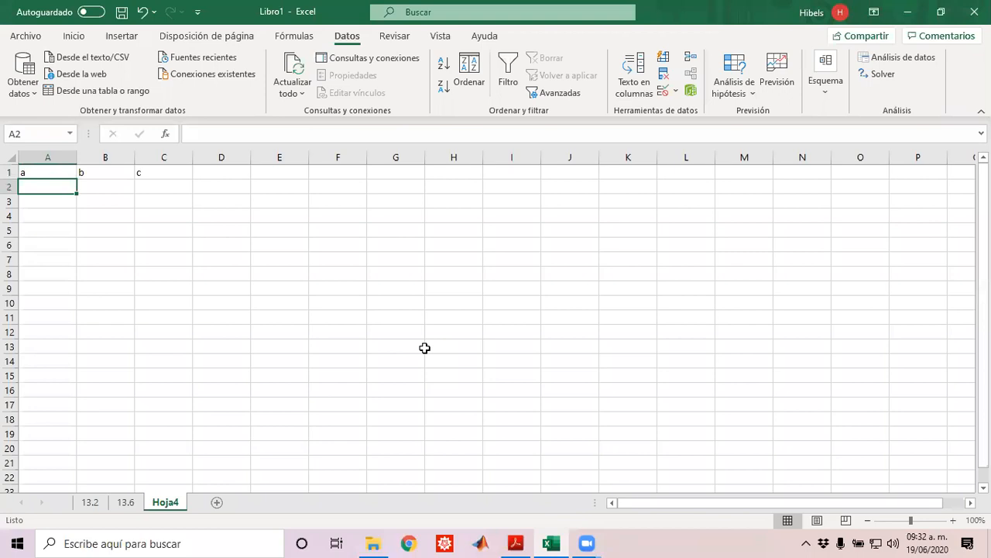
Step: Fill cells A2:A6 under heading a with the value 1, and return to the first data cell under heading b
text(1)
key(Return)
text(1)
key(Return)
text(1)
key(Return)
text(1)
key(Return)
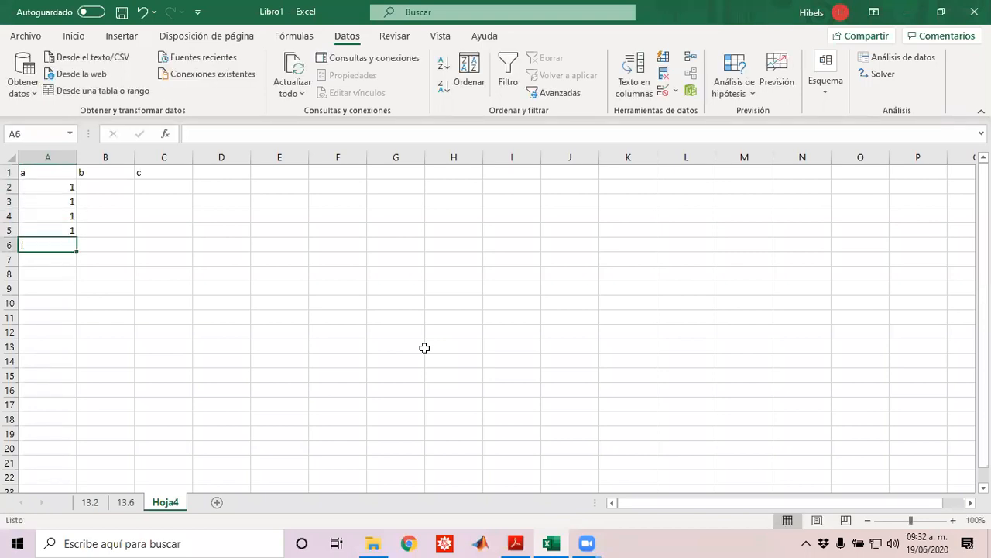
text(1)
key(Tab)
key(Up)
key(Up)
key(Up)
key(Up)
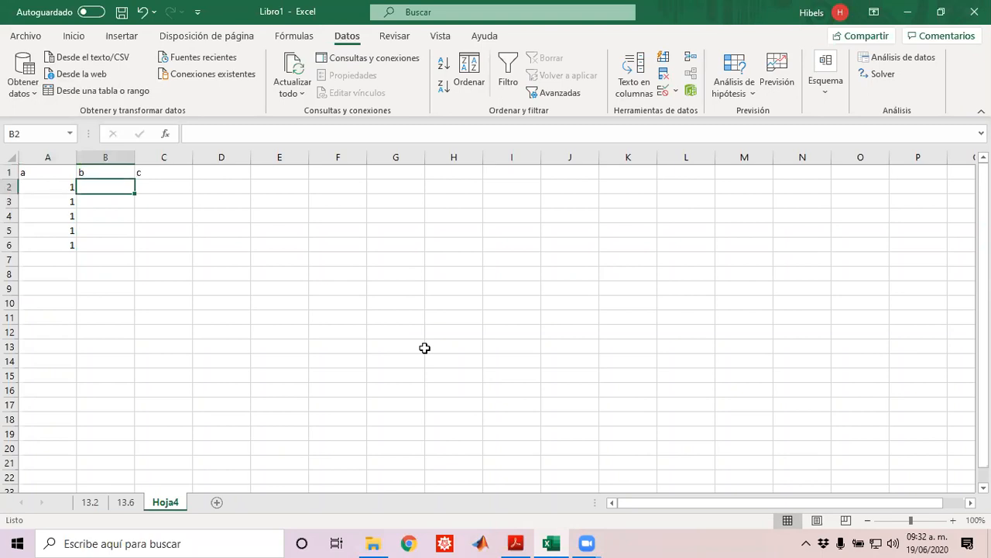
Step: Fill cells B2:B7 under heading b with the alternating values 0.9 and 1.1
text(0.9)
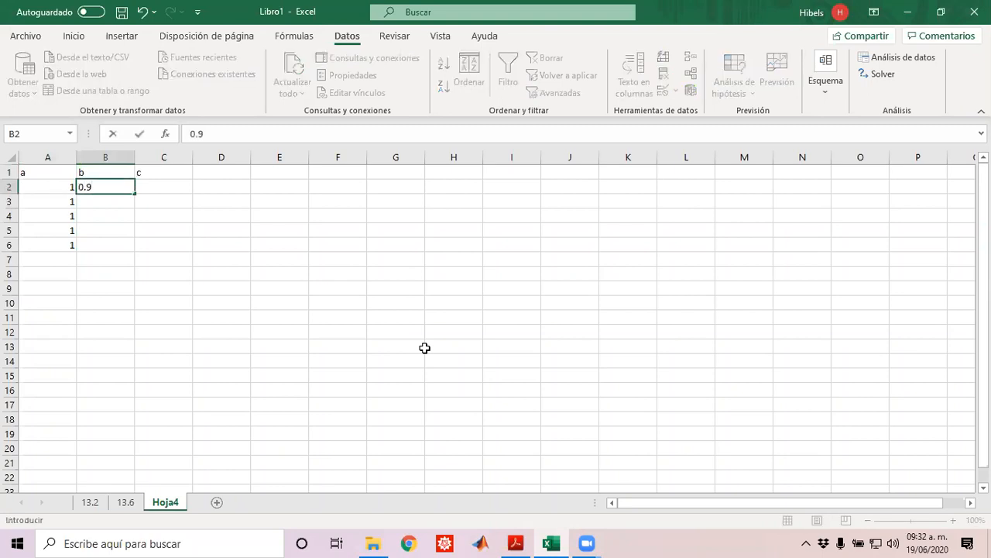
key(Return)
text(1.1)
key(Return)
text(0.9)
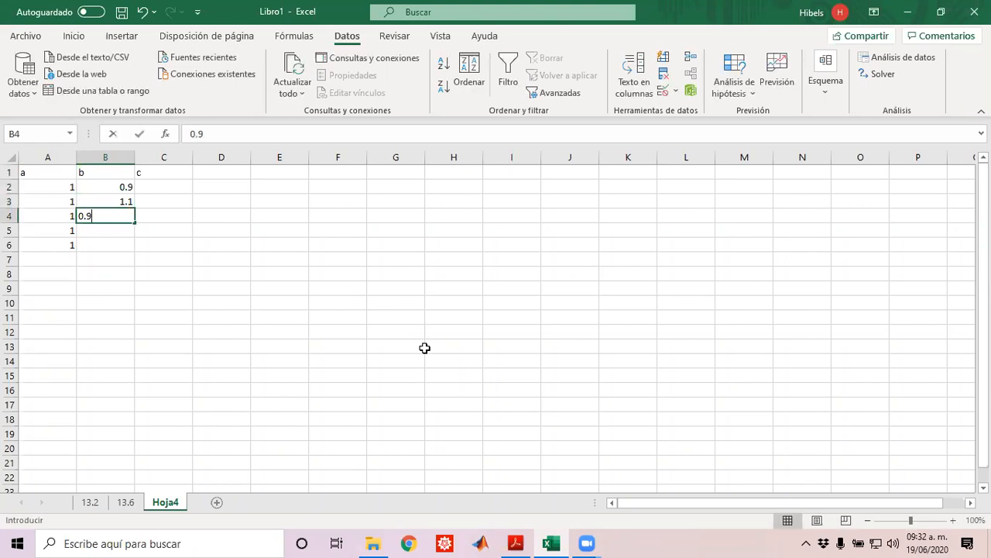
key(Return)
text(1.1)
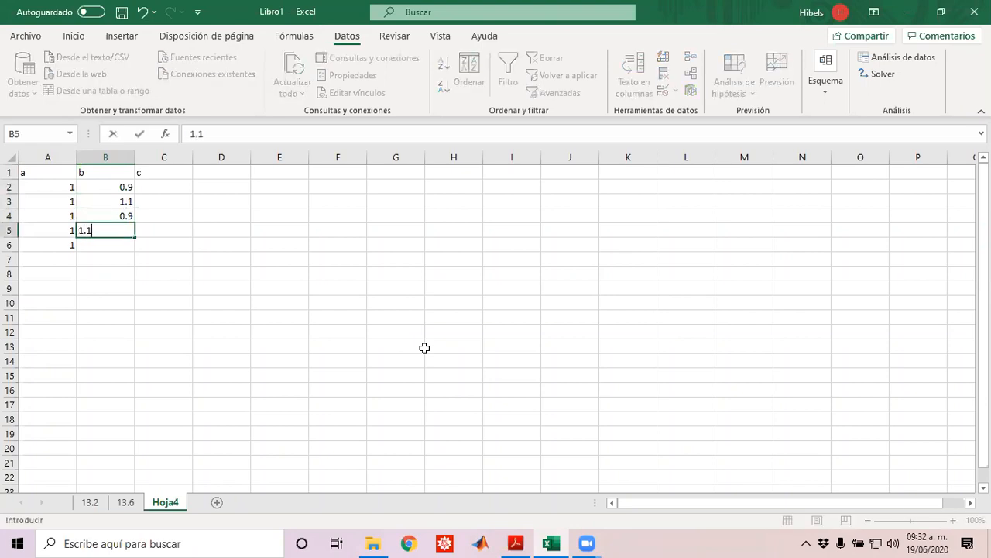
key(Return)
text(0.9)
key(Return)
text(1.1)
key(Tab)
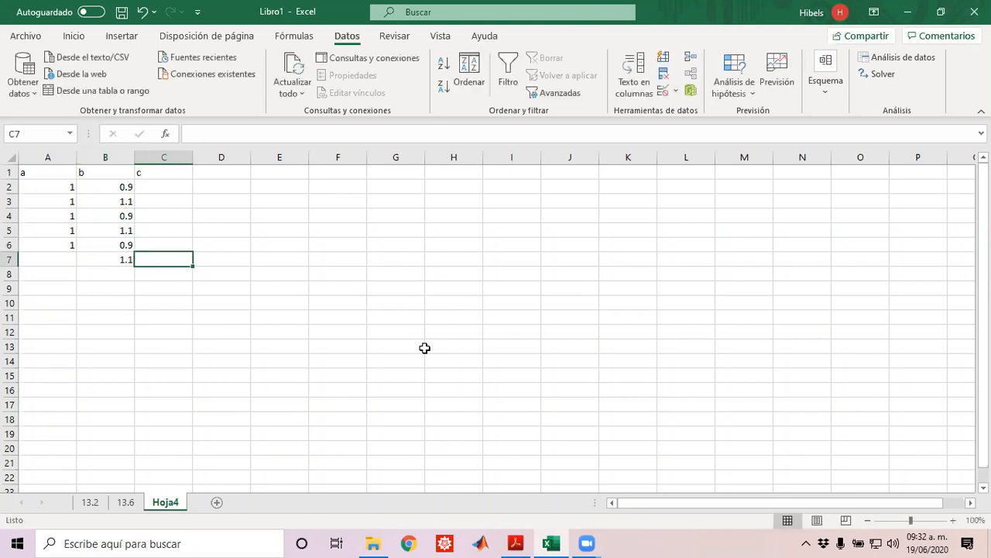
Step: Review the values entered in columns a and b cell by cell
key(Left)
key(Left)
key(Up)
key(Up)
key(Up)
key(Up)
key(Up)
key(Up)
key(Down)
key(Down)
key(Down)
key(Down)
key(Right)
key(Up)
key(Up)
key(Up)
key(Down)
key(Down)
key(Down)
key(Down)
key(Down)
Step: Fill cells C2:C6 under heading c with the value 1.1
key(Right)
key(Right)
key(Up)
key(Up)
key(Up)
key(Up)
key(Left)
key(Up)
text(1.1)
key(Return)
text(1.1)
key(Return)
text(1.1)
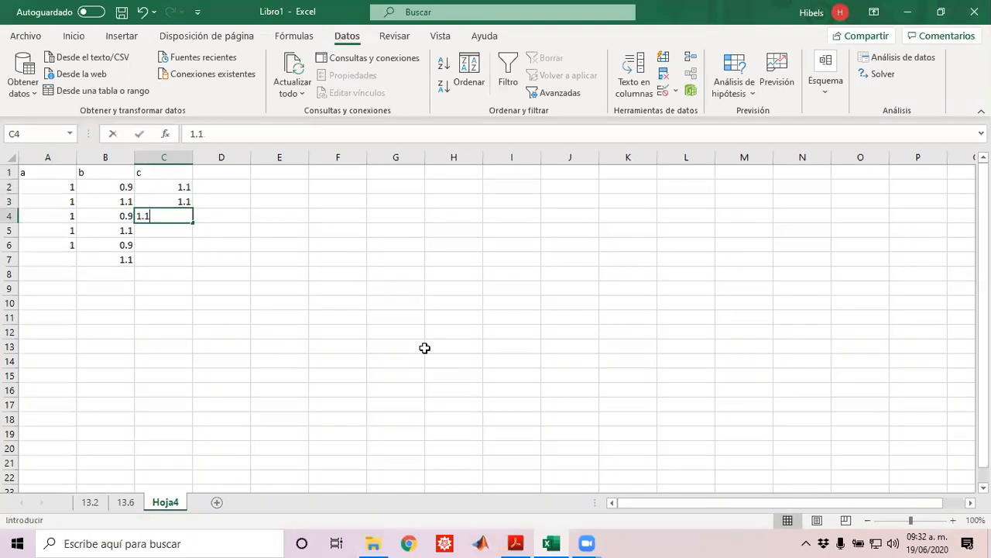
key(Return)
text(1.1)
key(Return)
text(1.1)
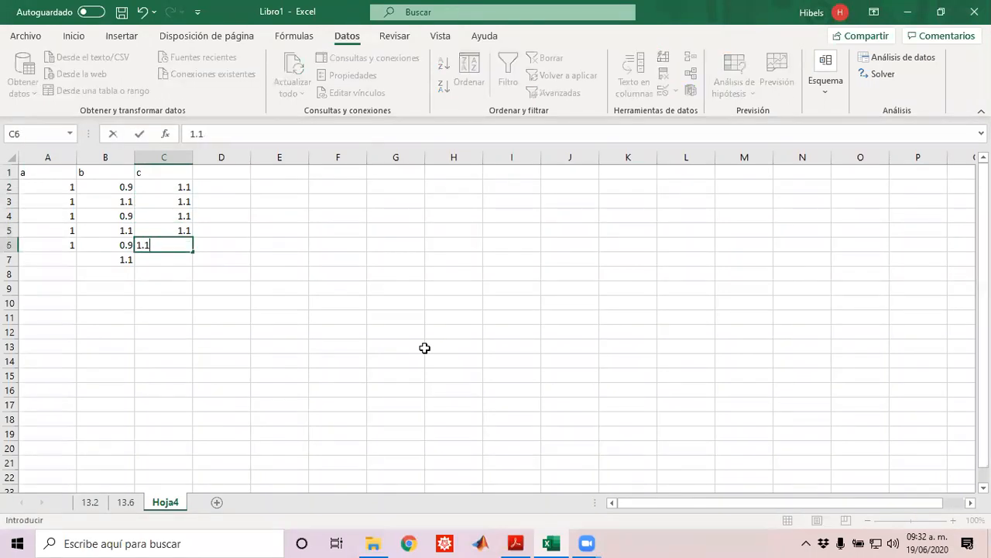
key(Return)
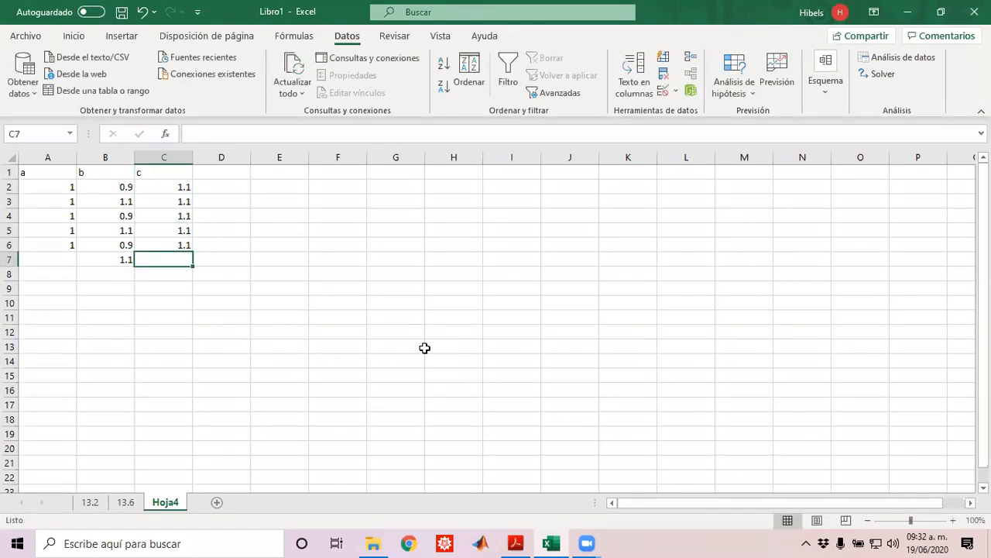
Step: Enter the value 0.9 in cells C7 and C8 of column c
text(0.9)
key(Return)
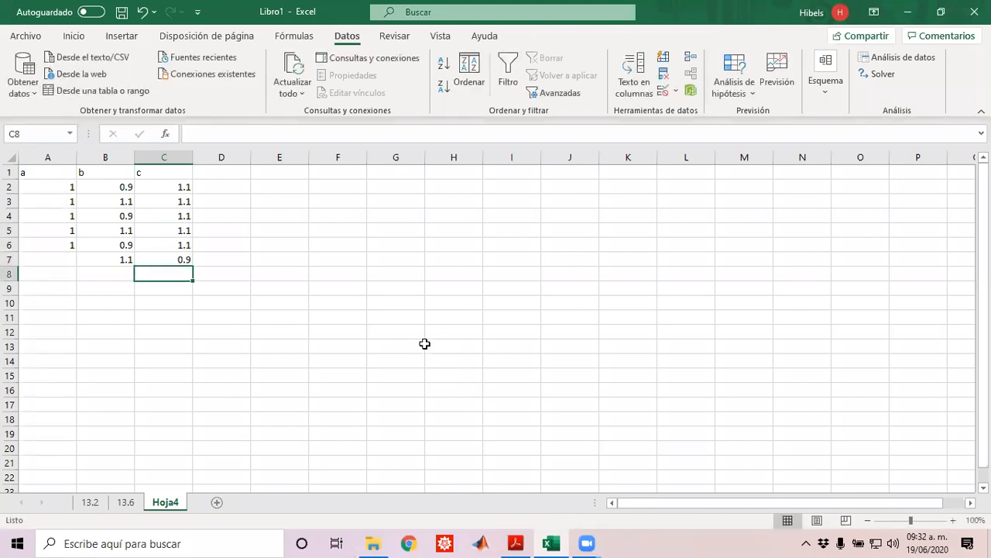
text(0.9)
key(Return)
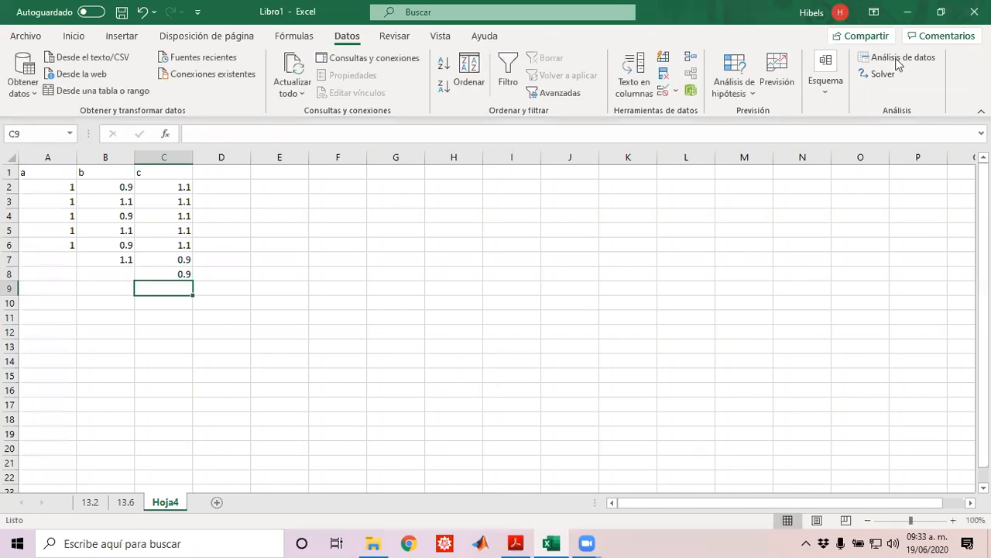
Step: Run a one-factor ANOVA on A1:C8 grouped by columns, with labels in the first row, alpha 0.05 and output at E1
click(746, 138)
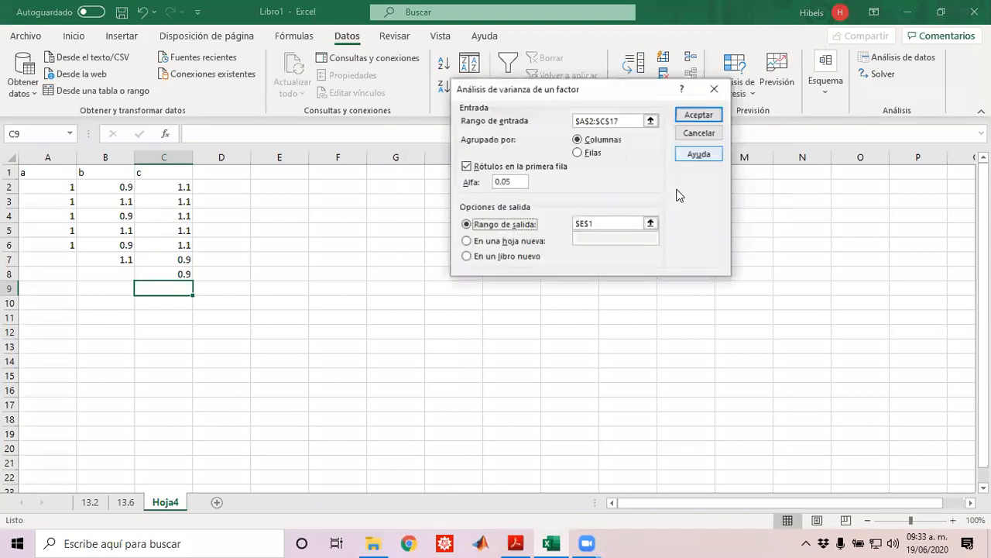
click(651, 120)
drag(38, 171, 189, 274)
click(722, 109)
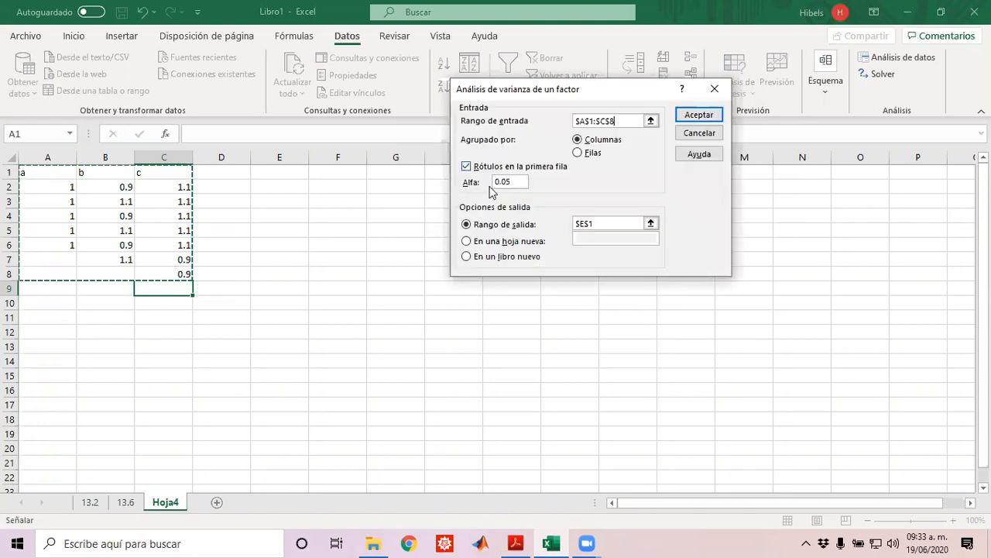
click(651, 224)
click(283, 171)
click(722, 111)
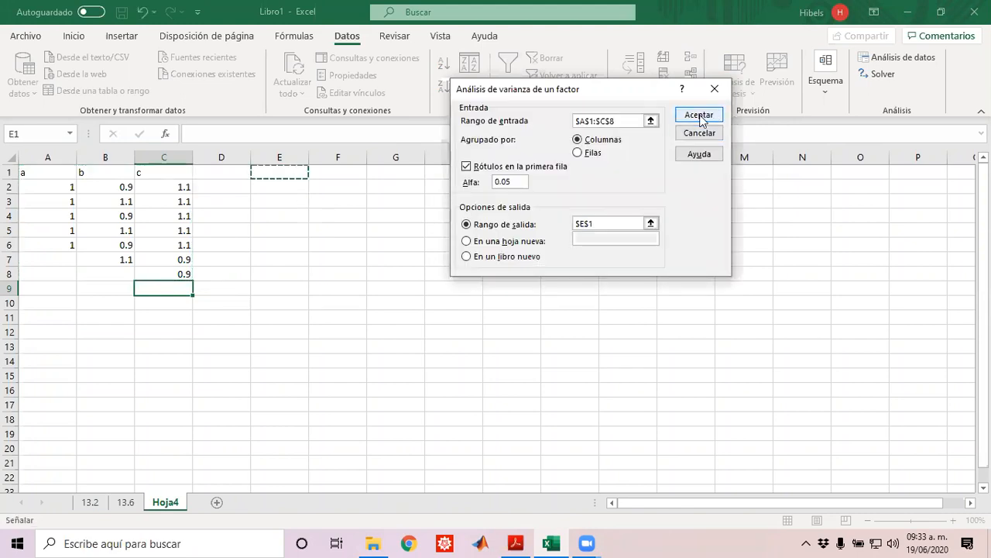
click(702, 116)
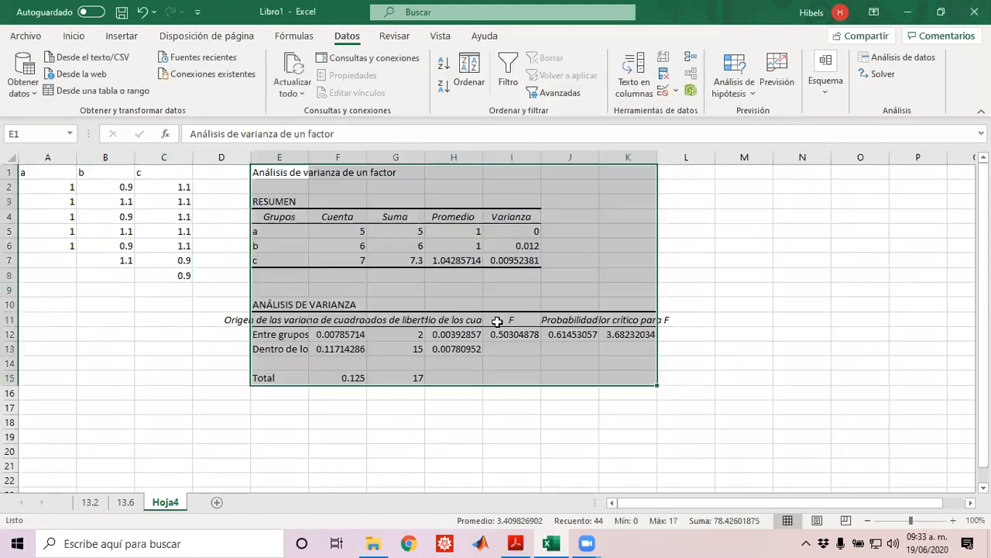
Step: Compare the group averages in H5:H7 with the a and b data, and autofit the widths of columns H and I
double_click(544, 156)
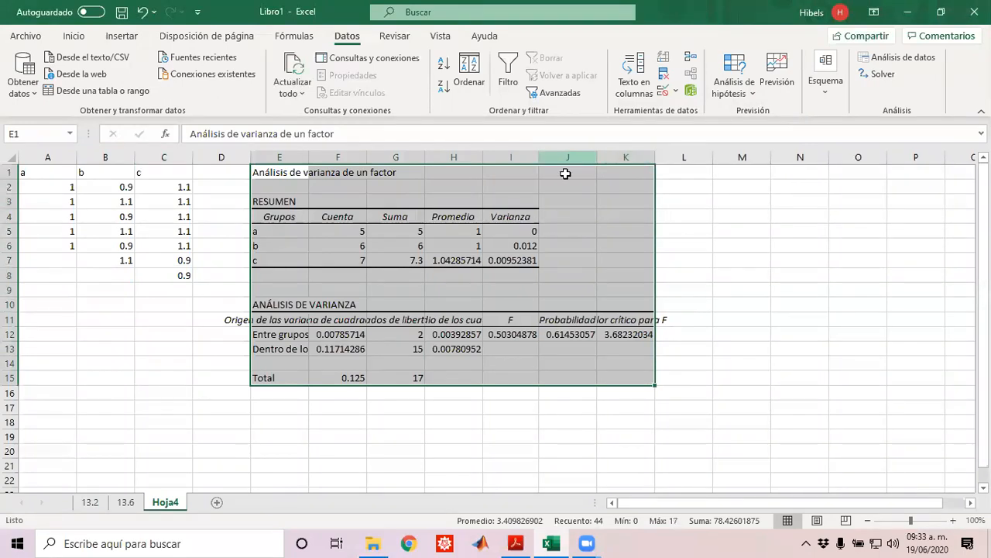
drag(460, 231, 458, 262)
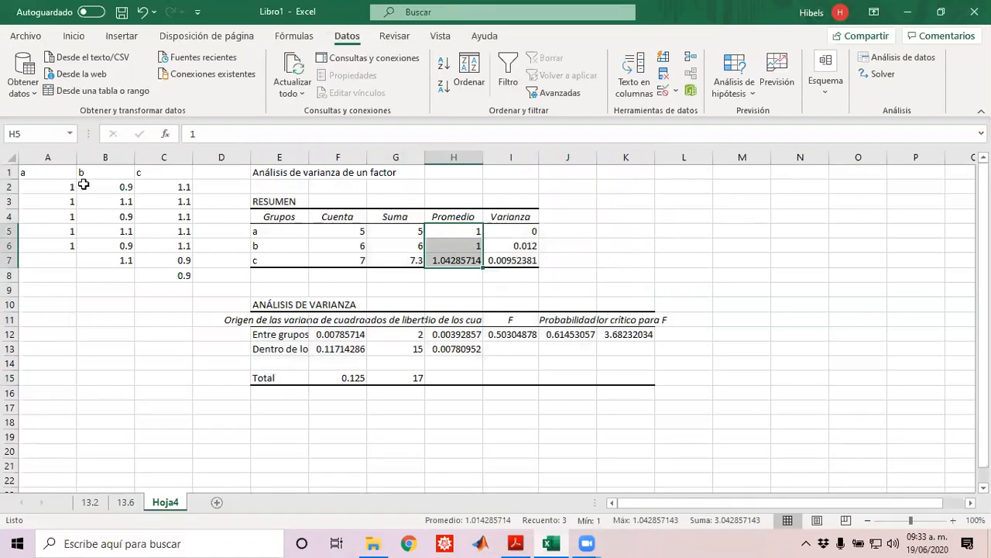
drag(49, 185, 116, 263)
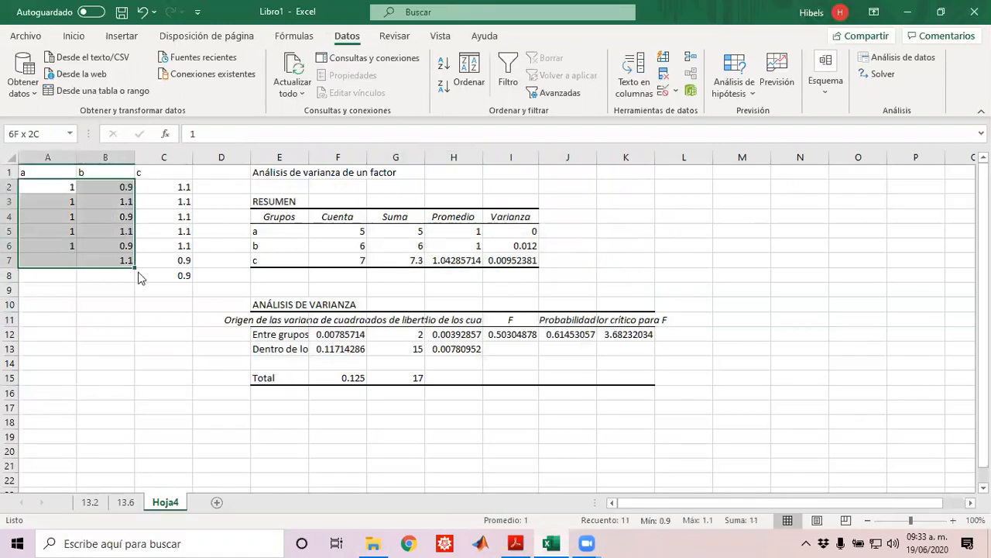
double_click(482, 157)
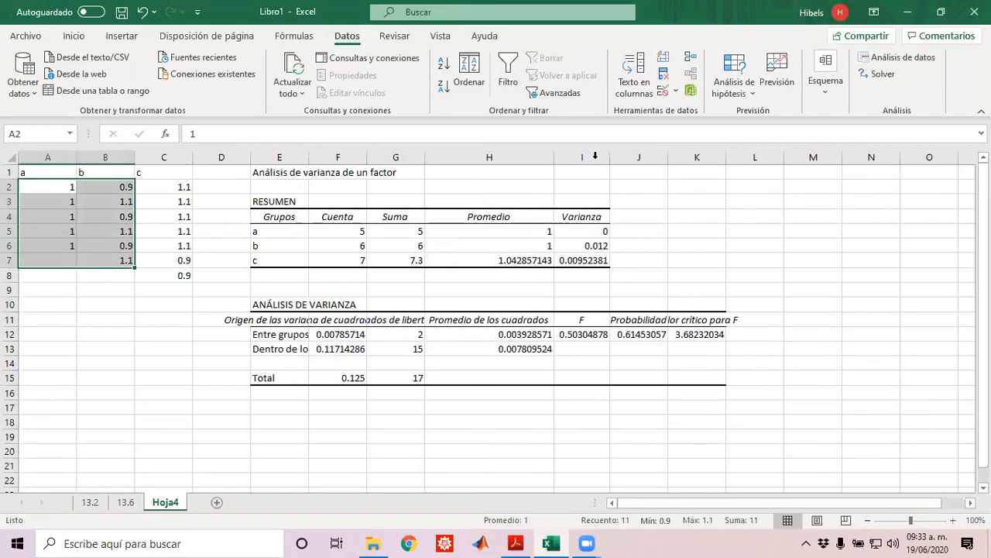
Step: Check the F value, critical F and probability in row 12 of the ANOVA table, and autofit column J
click(580, 335)
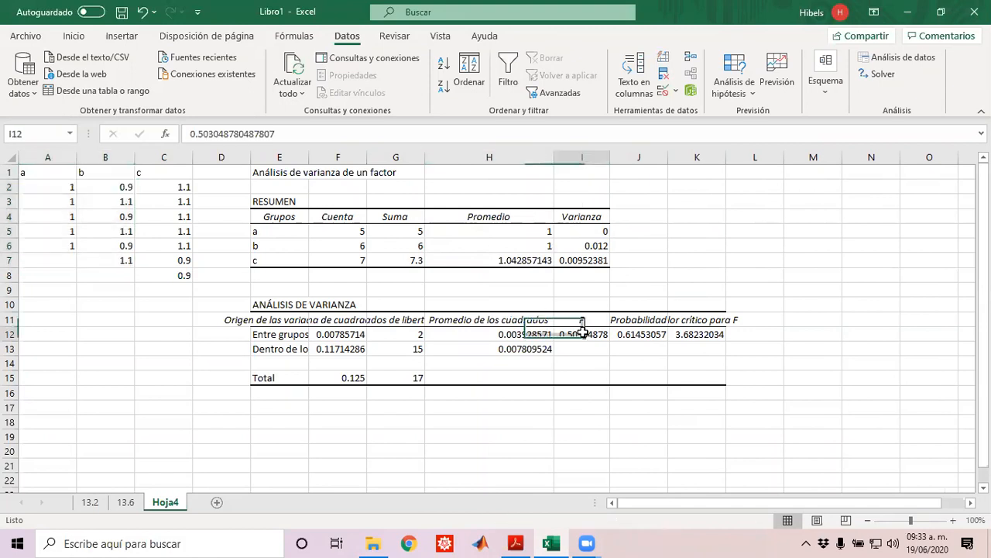
click(714, 334)
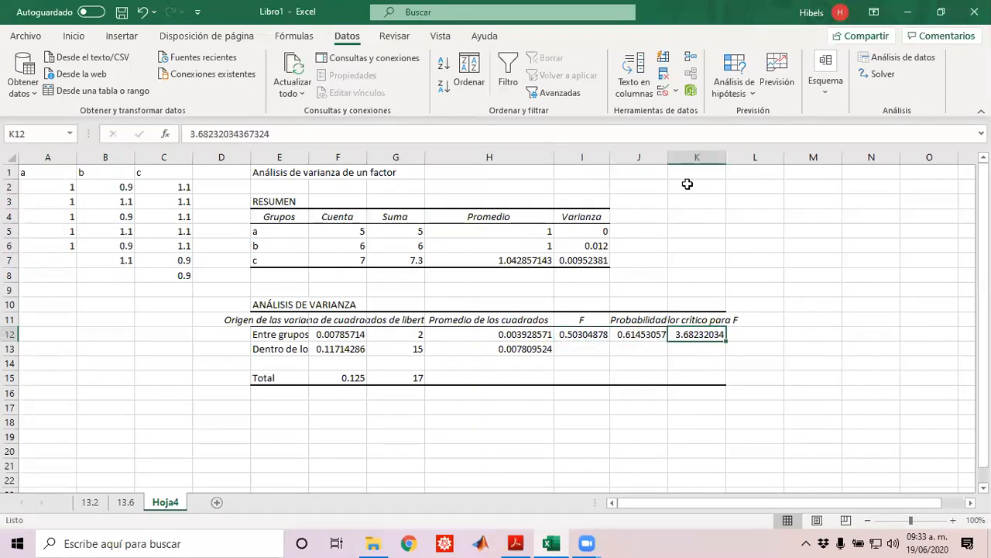
double_click(668, 159)
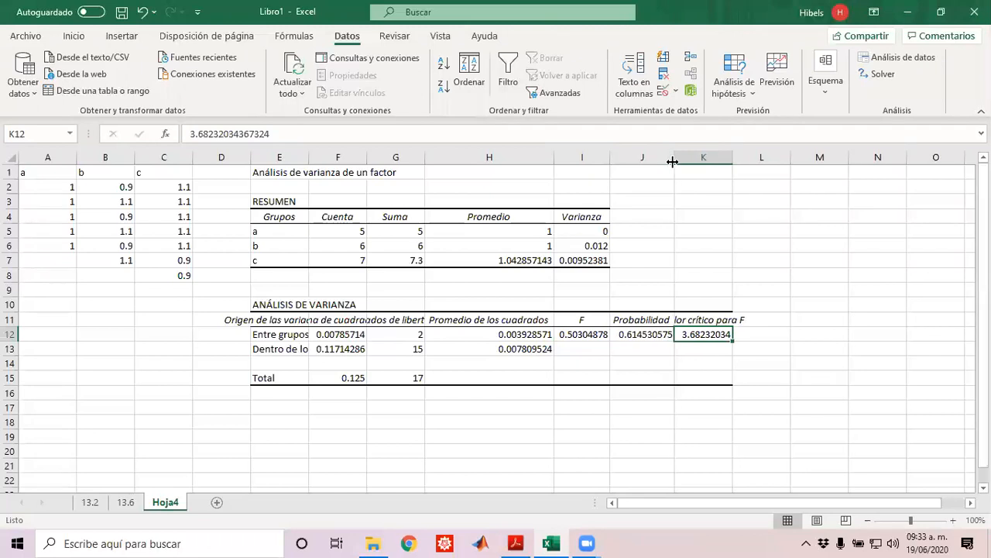
click(639, 333)
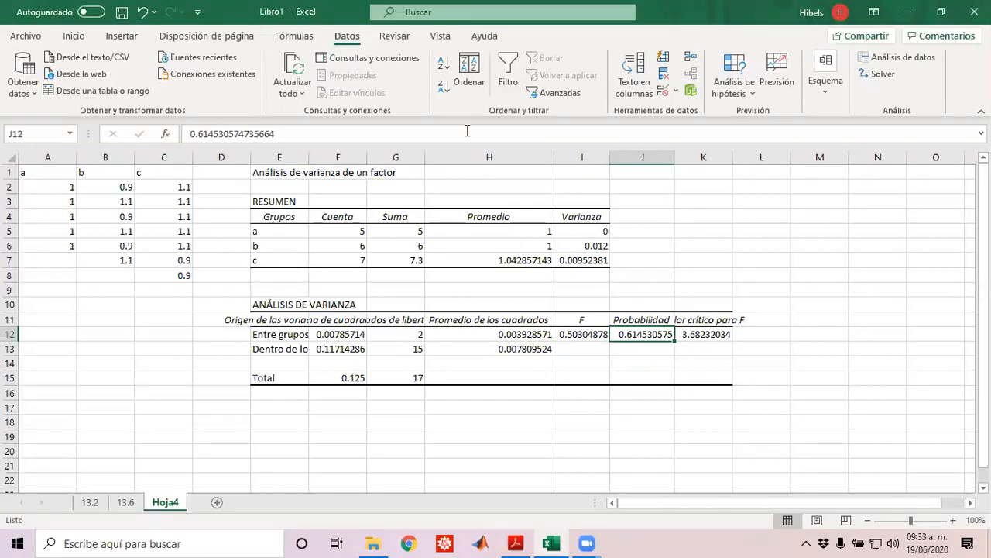
Step: Annotate 0.05 above the probability beside a checked H0, and bracket F and its critical value with a less-than sign
mouse_move(631, 279)
mouse_down()
mouse_move(674, 271)
mouse_move(643, 323)
mouse_up()
click(642, 299)
mouse_move(697, 208)
mouse_down()
mouse_move(697, 181)
mouse_move(707, 208)
mouse_up()
mouse_move(698, 194)
mouse_down()
mouse_move(721, 205)
mouse_move(753, 163)
mouse_up()
mouse_move(574, 345)
mouse_down()
mouse_move(573, 382)
mouse_move(720, 348)
mouse_up()
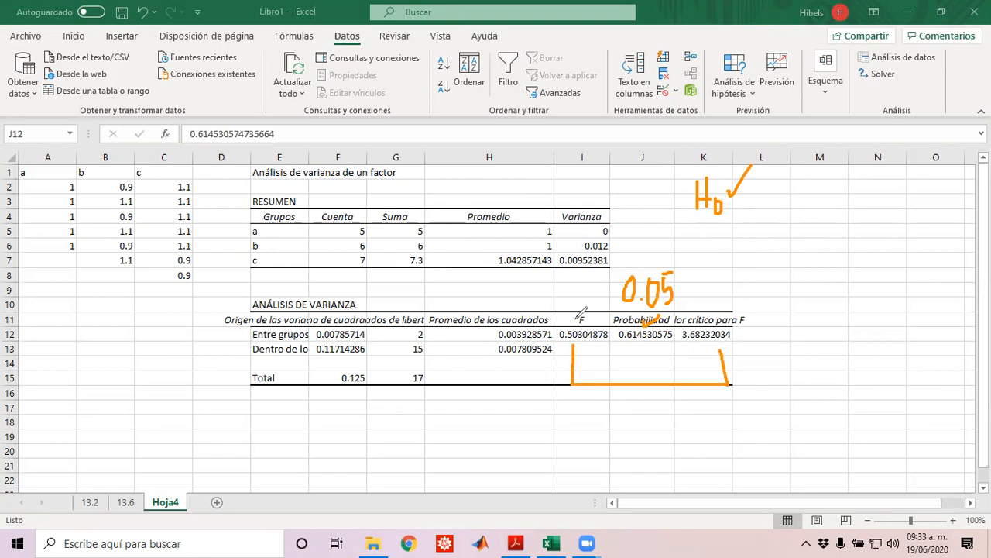
drag(651, 356, 662, 376)
Step: Draw a number line from 0 to Fc beside the ANOVA table, with an arrow labelled F pointing inside the interval
mouse_move(755, 237)
mouse_down()
mouse_move(756, 285)
mouse_move(765, 269)
mouse_move(918, 269)
mouse_move(915, 330)
mouse_move(926, 307)
mouse_up()
mouse_move(913, 318)
mouse_down()
mouse_move(923, 317)
mouse_move(923, 339)
mouse_up()
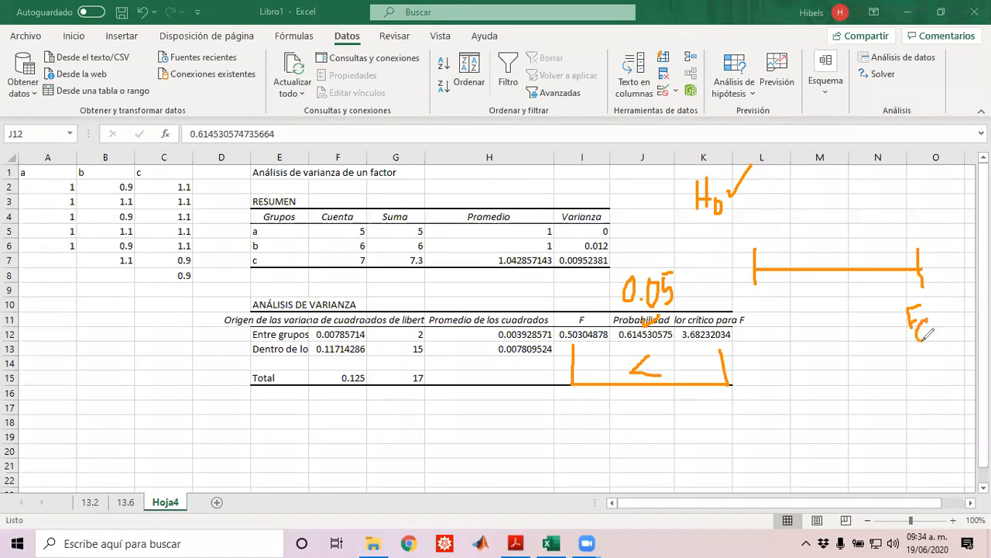
mouse_move(756, 304)
mouse_down()
mouse_move(743, 321)
mouse_move(757, 306)
mouse_up()
mouse_move(821, 226)
mouse_down()
mouse_move(816, 274)
mouse_move(824, 257)
mouse_up()
mouse_move(835, 187)
mouse_down()
mouse_move(855, 186)
mouse_move(839, 220)
mouse_move(851, 206)
mouse_up()
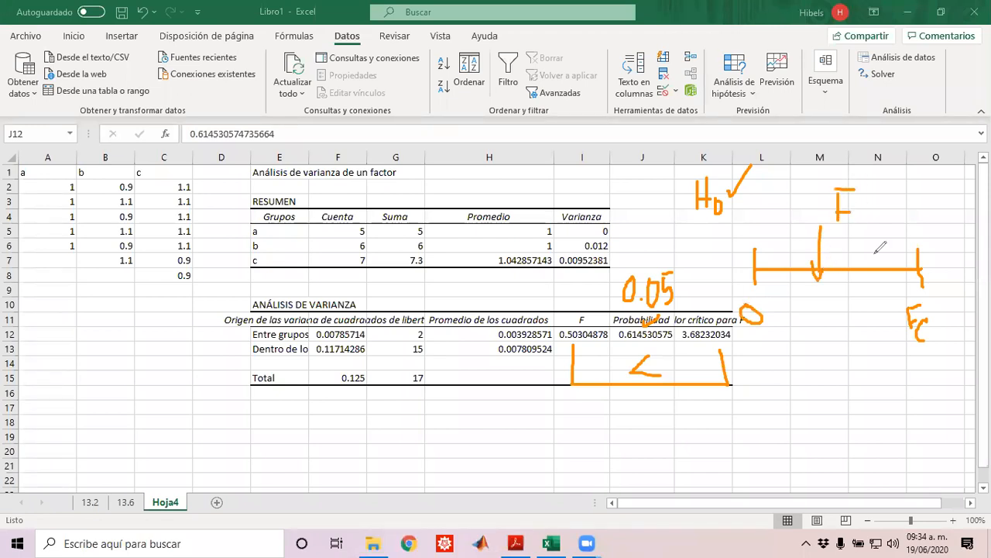
Step: Add a second check mark and a crossed-out F arrow beyond Fc, and clear all the drawn annotations
mouse_move(766, 192)
mouse_down()
mouse_move(762, 206)
mouse_move(775, 203)
mouse_up()
drag(760, 207, 794, 177)
drag(968, 224, 969, 265)
mouse_move(951, 246)
mouse_down()
mouse_move(959, 263)
mouse_move(973, 257)
mouse_up()
mouse_move(948, 186)
mouse_down()
mouse_move(968, 179)
mouse_move(956, 208)
mouse_move(967, 199)
mouse_move(986, 256)
mouse_move(943, 272)
mouse_up()
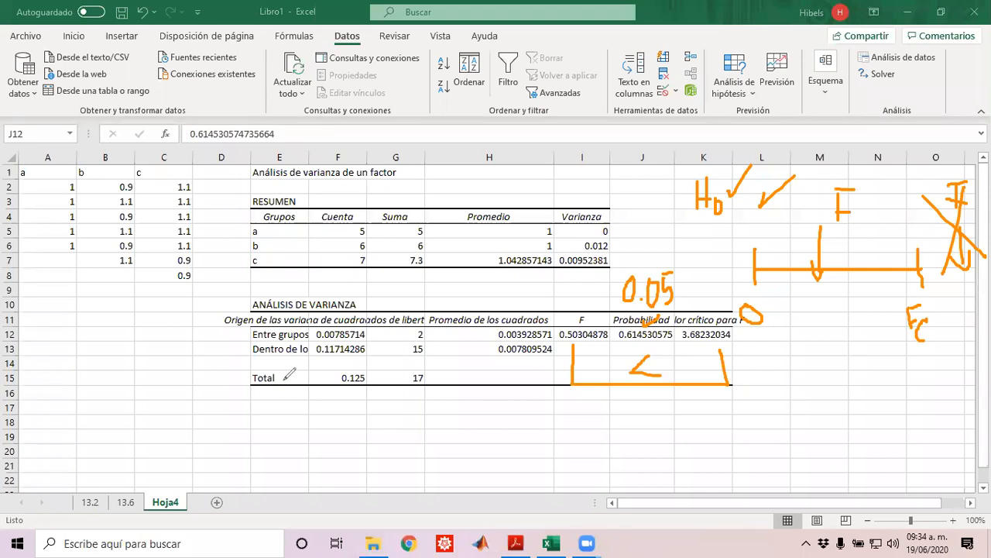
click(671, 254)
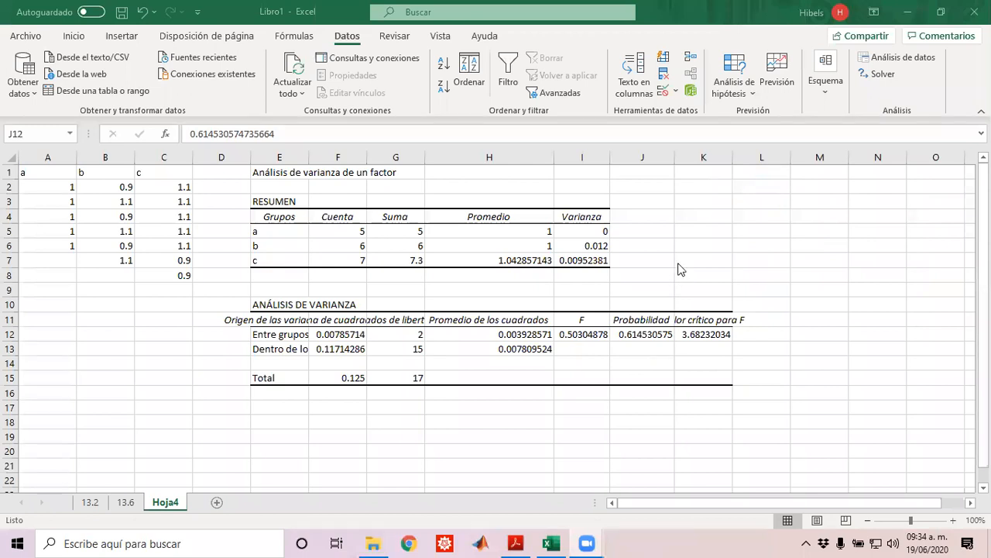